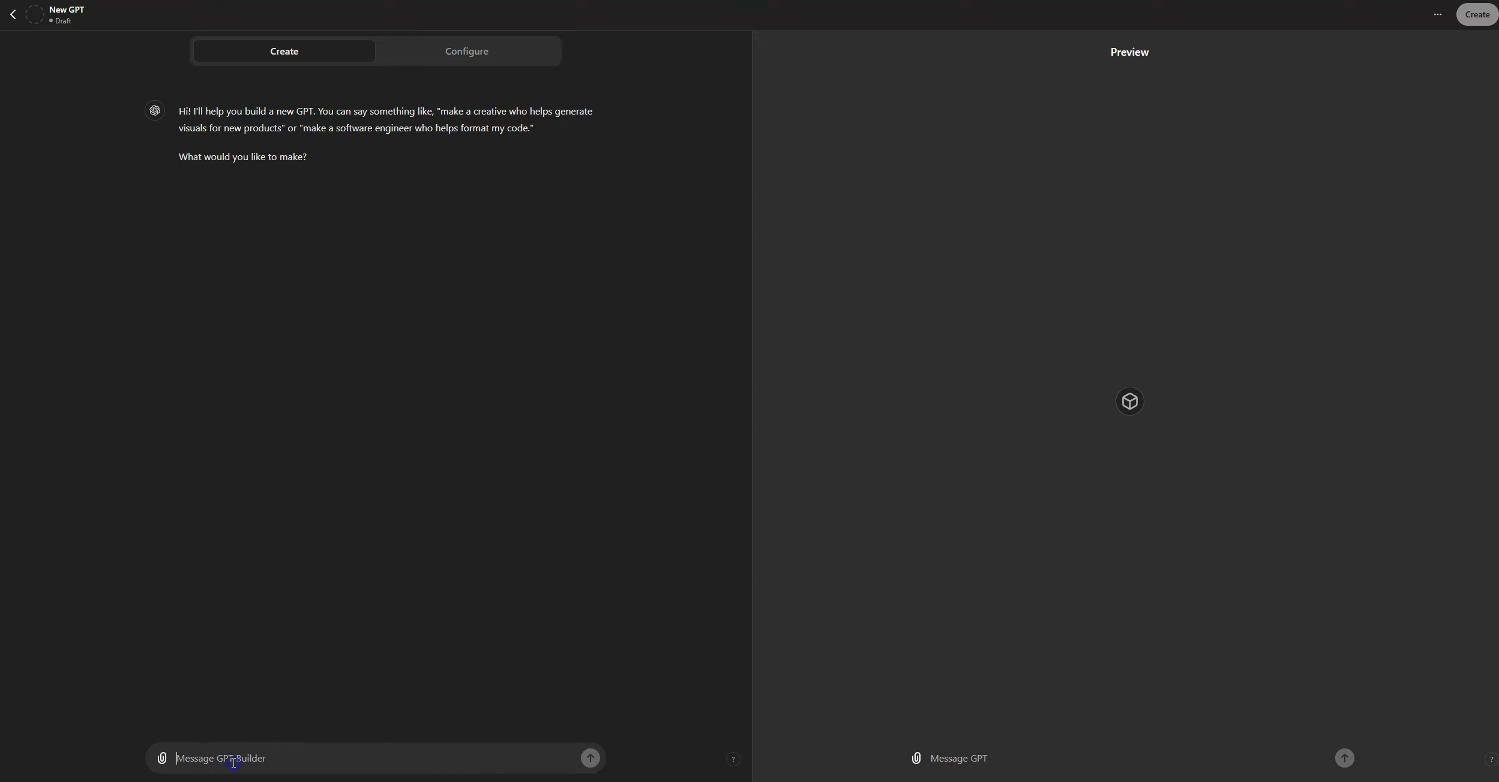
Send GPT Builder a brief for an SEO professional covering niche, affiliate and keyword research, plus a topical map of 4 pillar pages with 20 posts each
text(we want a SEO professional that takes the user from Niche research all the way through to creating their very first Pillar post. This means we must first do niche research, then look for affiliate products to see if the niche will be viable for money generation (we would prefer there to be more digital products than physical products) Then move onto broad keyword research so that we can come up with a topical map. generate a topical map with 4 main pillar pages and 20 posts per pillar page. for the 20 posts we want 15 posts that are informational and 5 that we can use for affiliate offers (transactional posts))
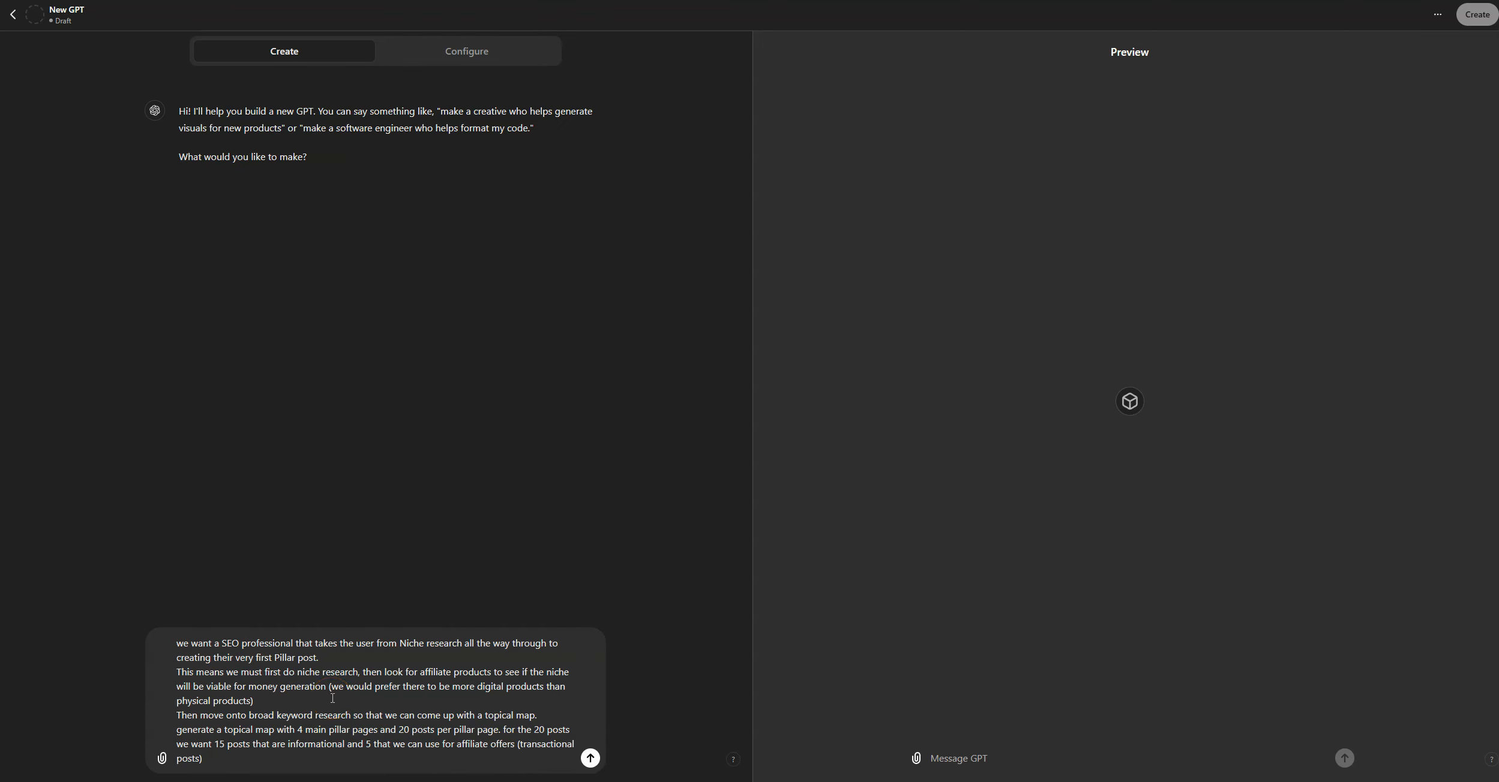
key(Return)
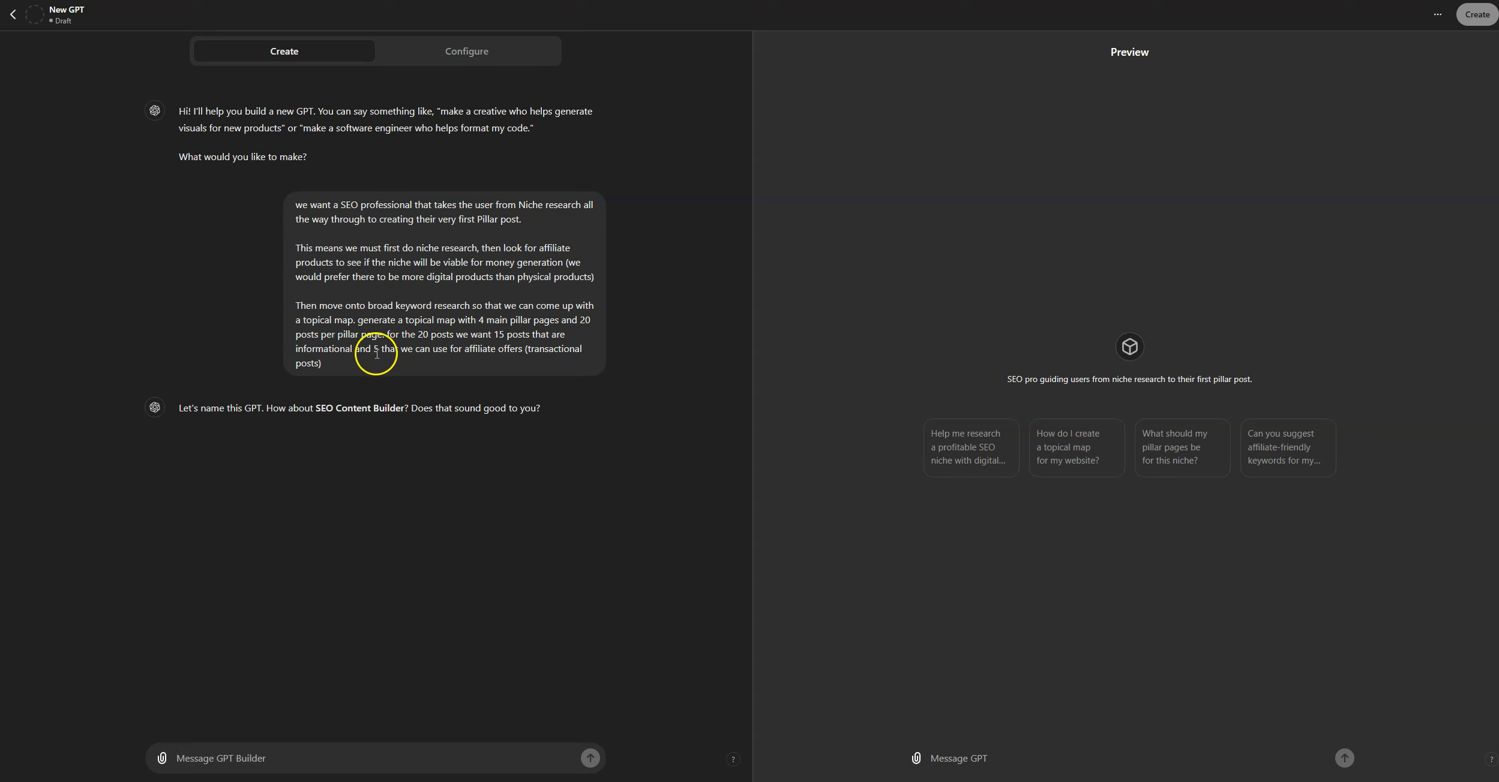
Accept the suggested GPT name by replying "that name sounds fine"
click(254, 764)
text(that )
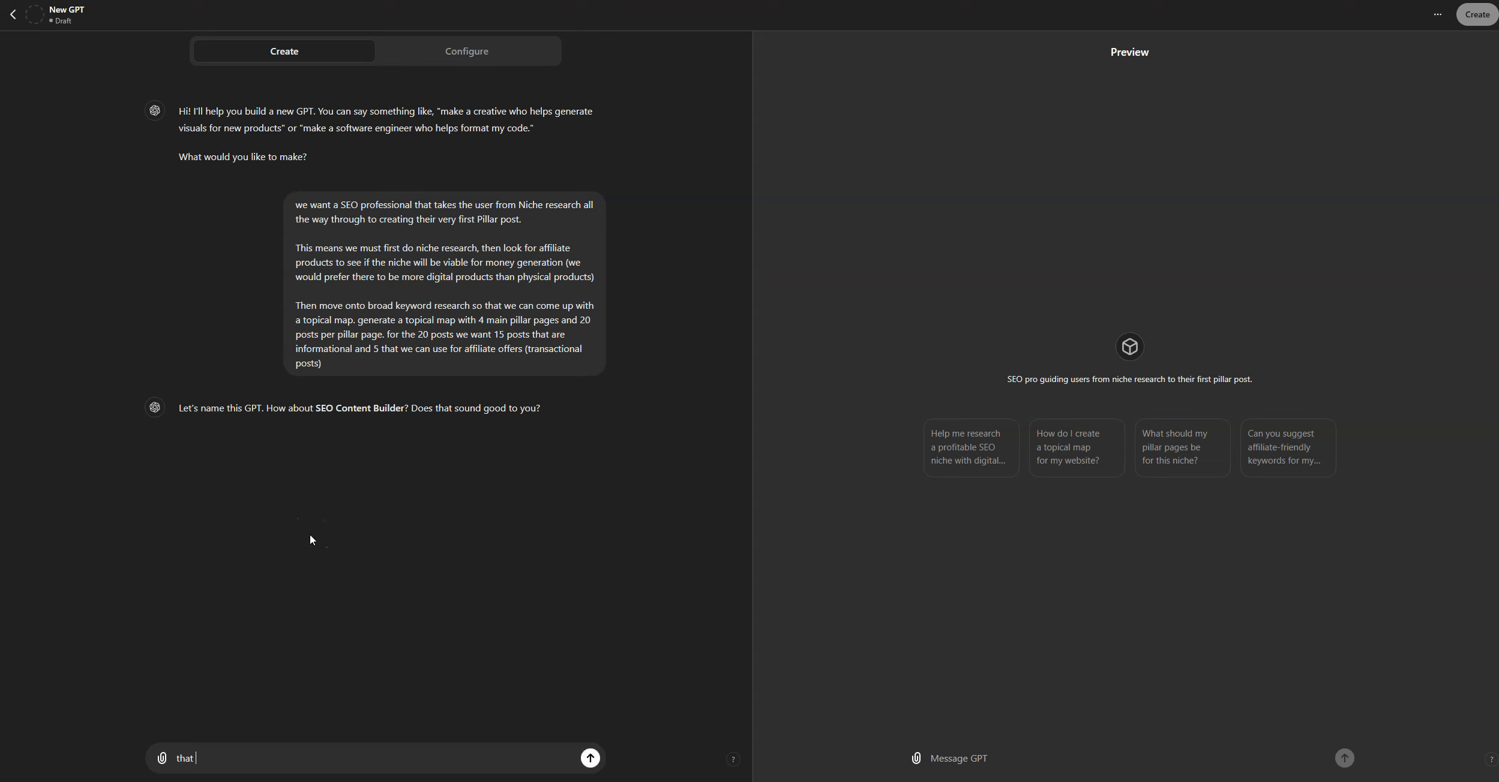
text(name sounds fine)
key(Return)
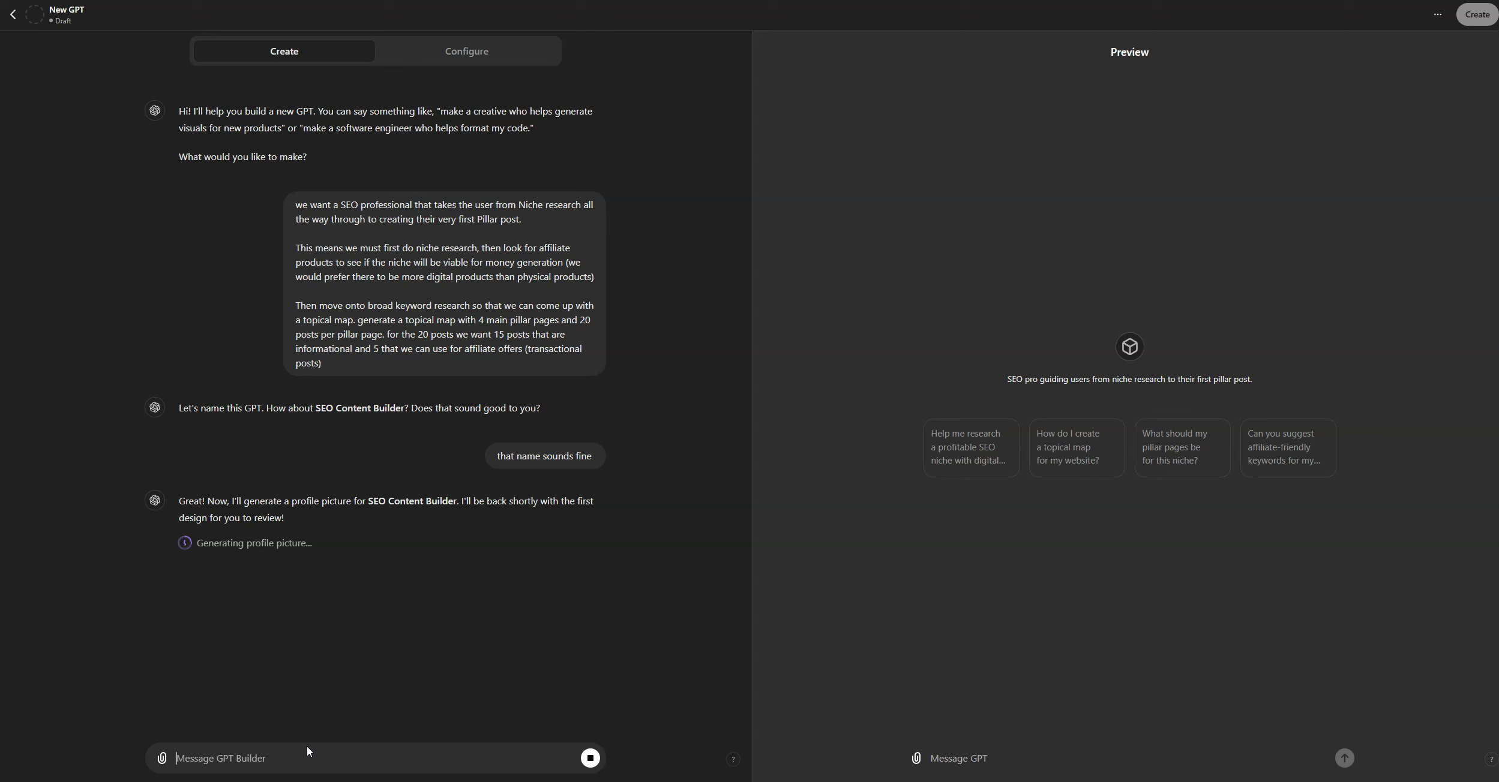
Send the builder the message "This gpt will have multiple steps that I want followed in a strict order"
text(This gpt)
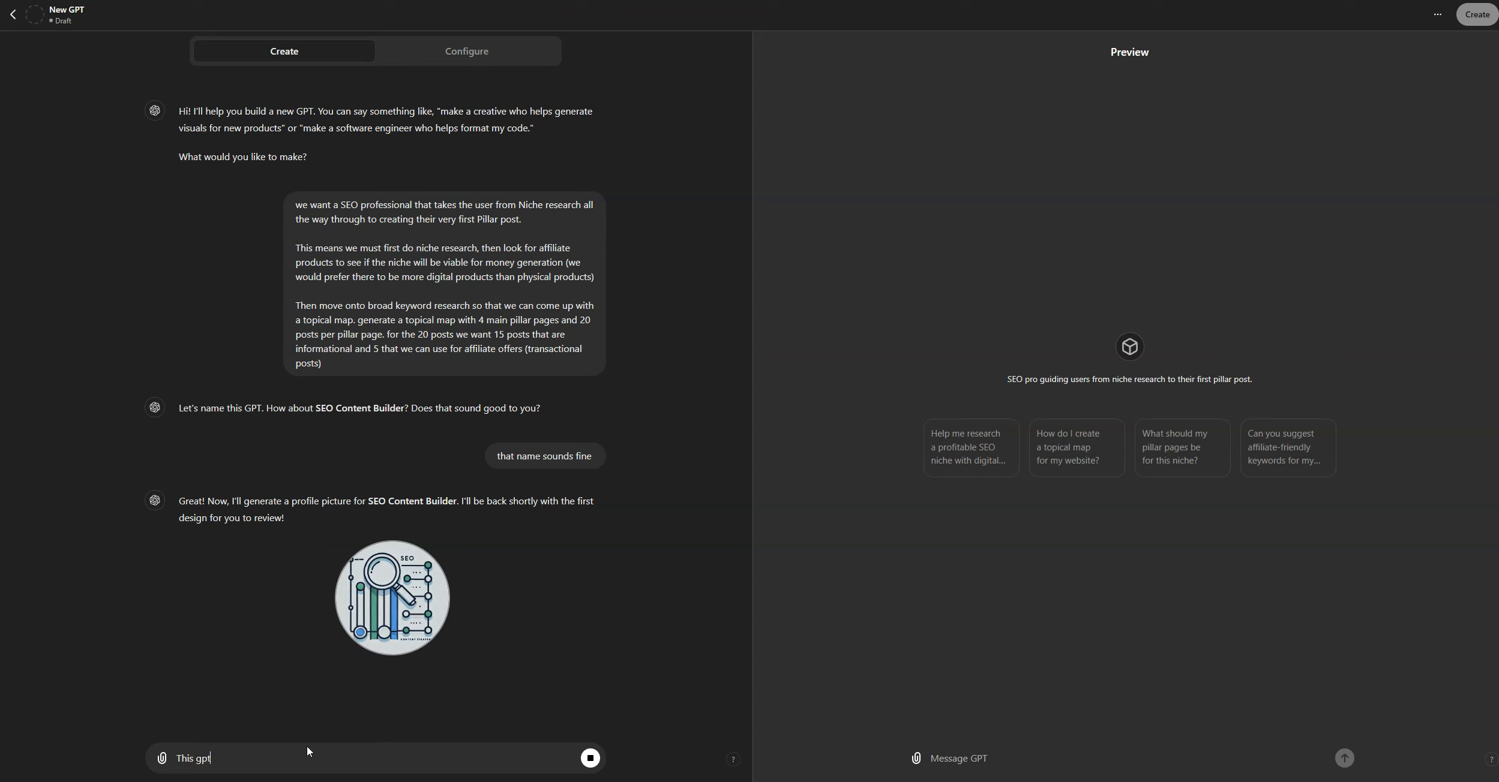
text( will have )
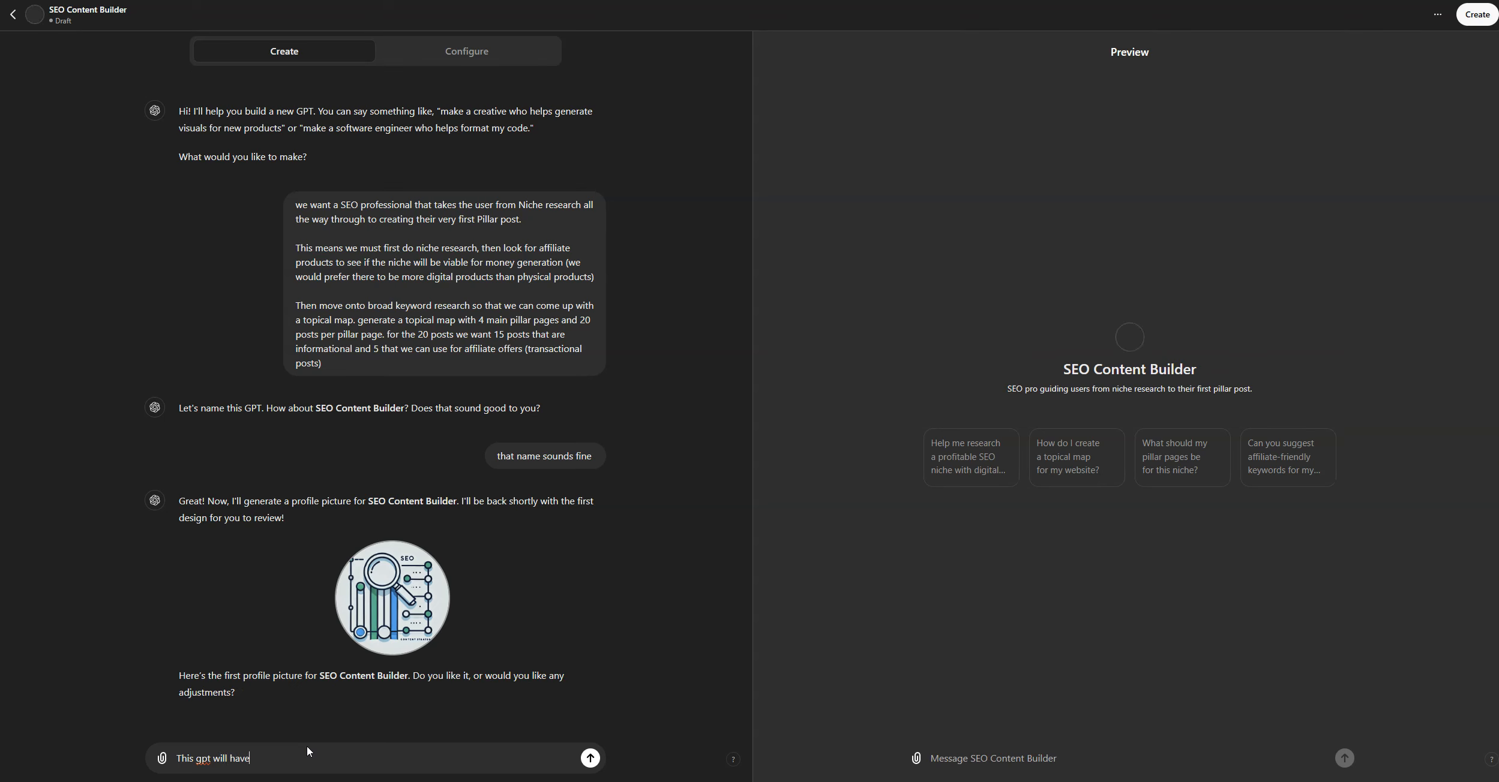
text(multiple)
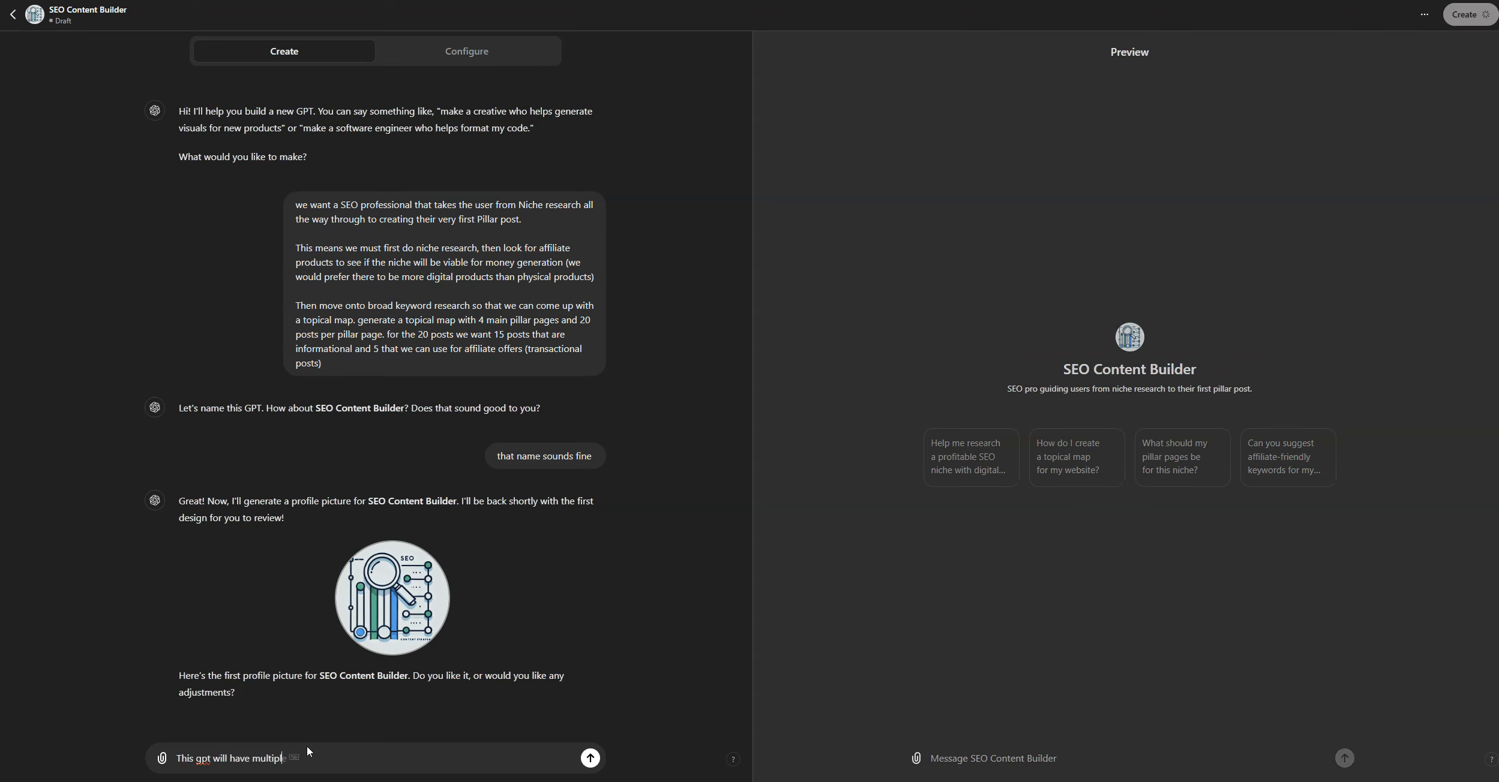
text( steps that I want followed in a strict order)
key(Return)
Start a new message with "Step 1 - ask the user what their interests are, then analyse these interests and suggest possible niche ideas."
text(Step 1 - )
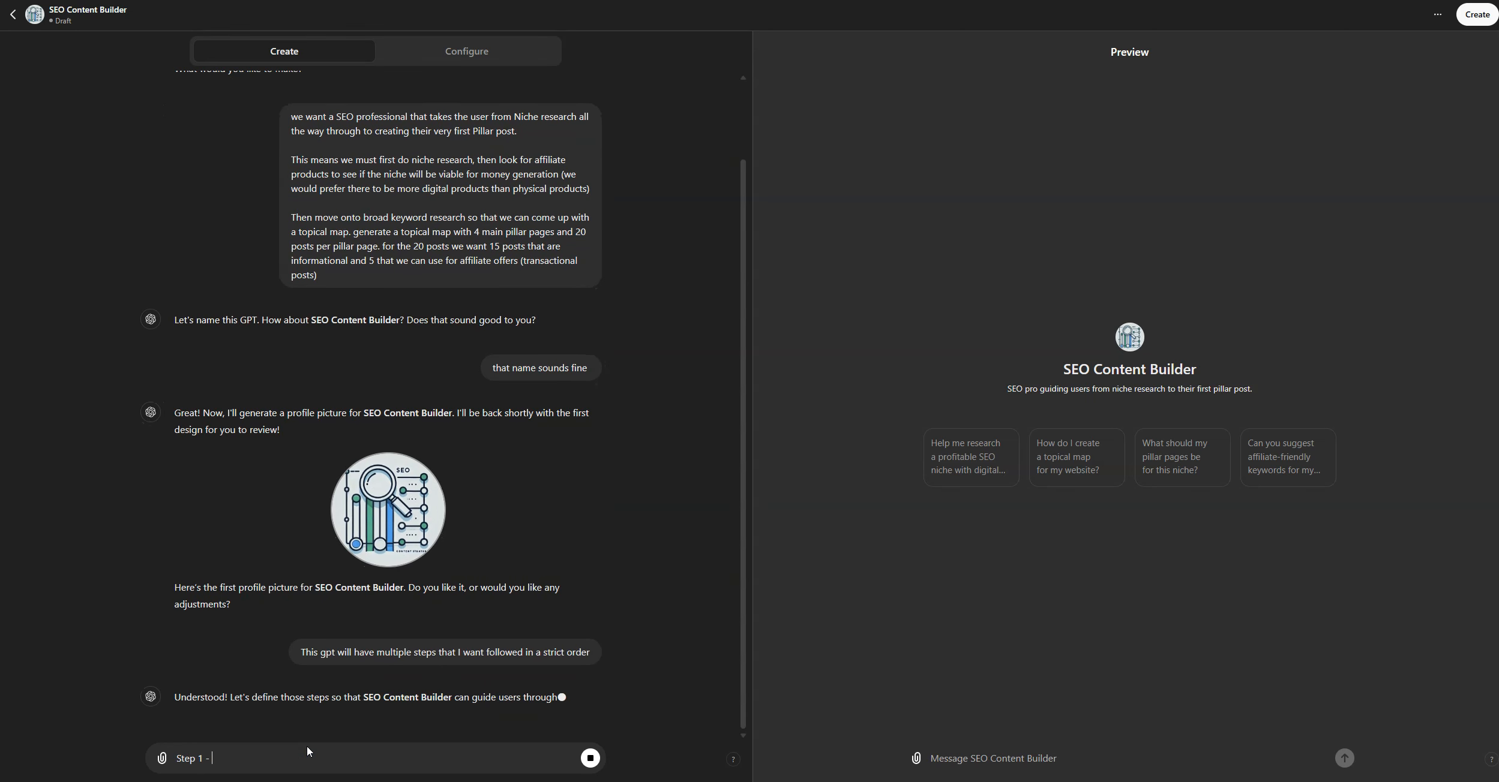
text(ask the user wh)
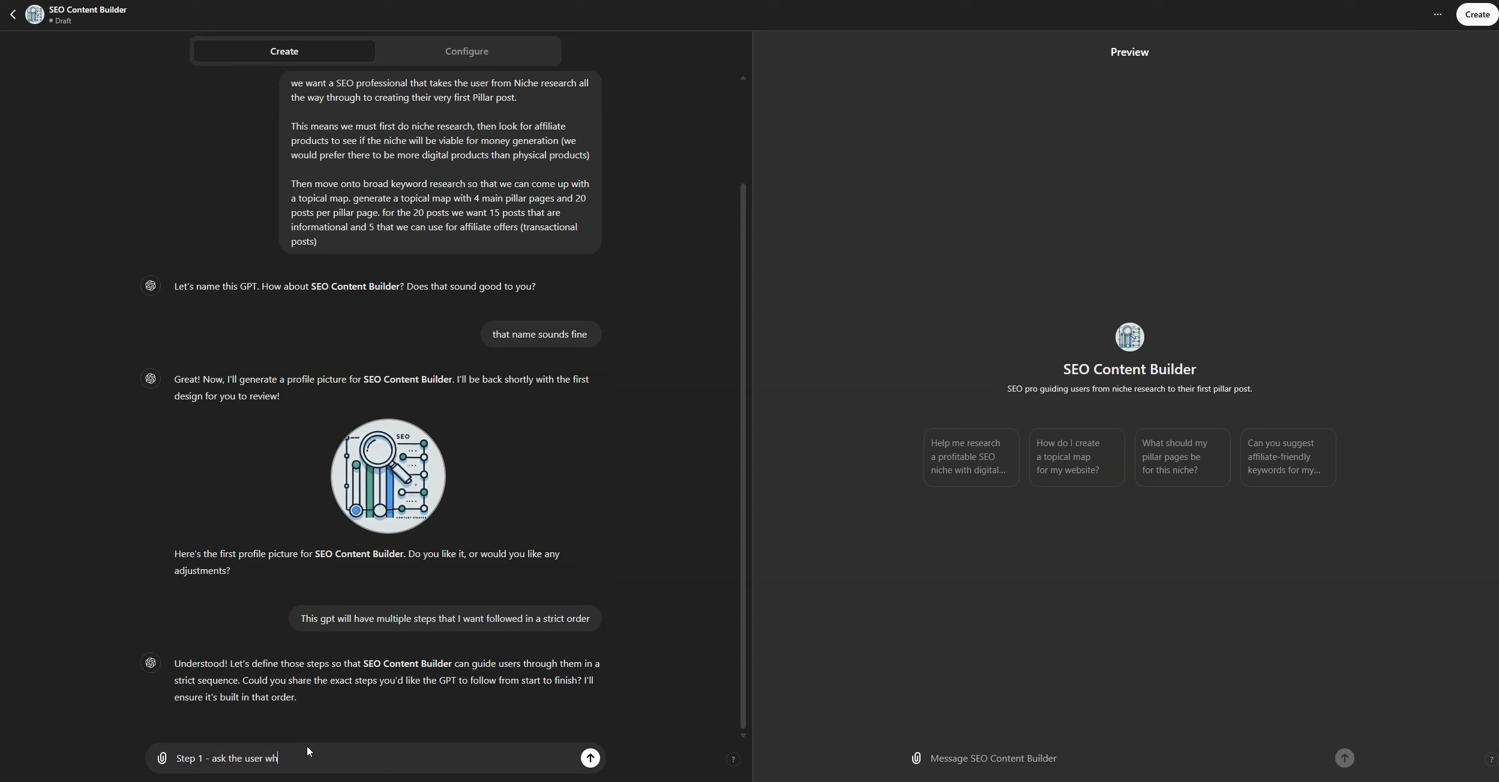
text(at their interests are, then analyse these interests and suggest )
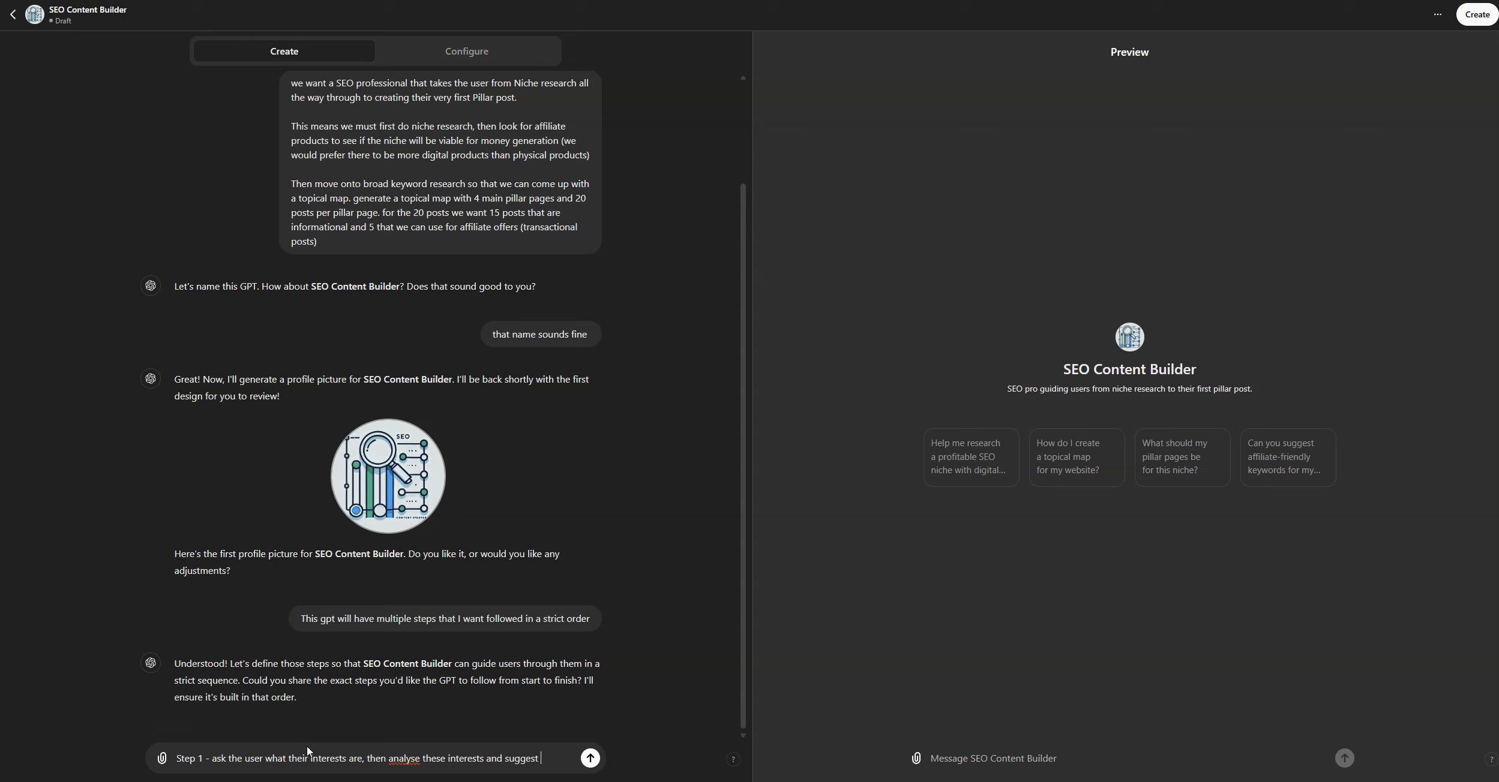
text(possible n)
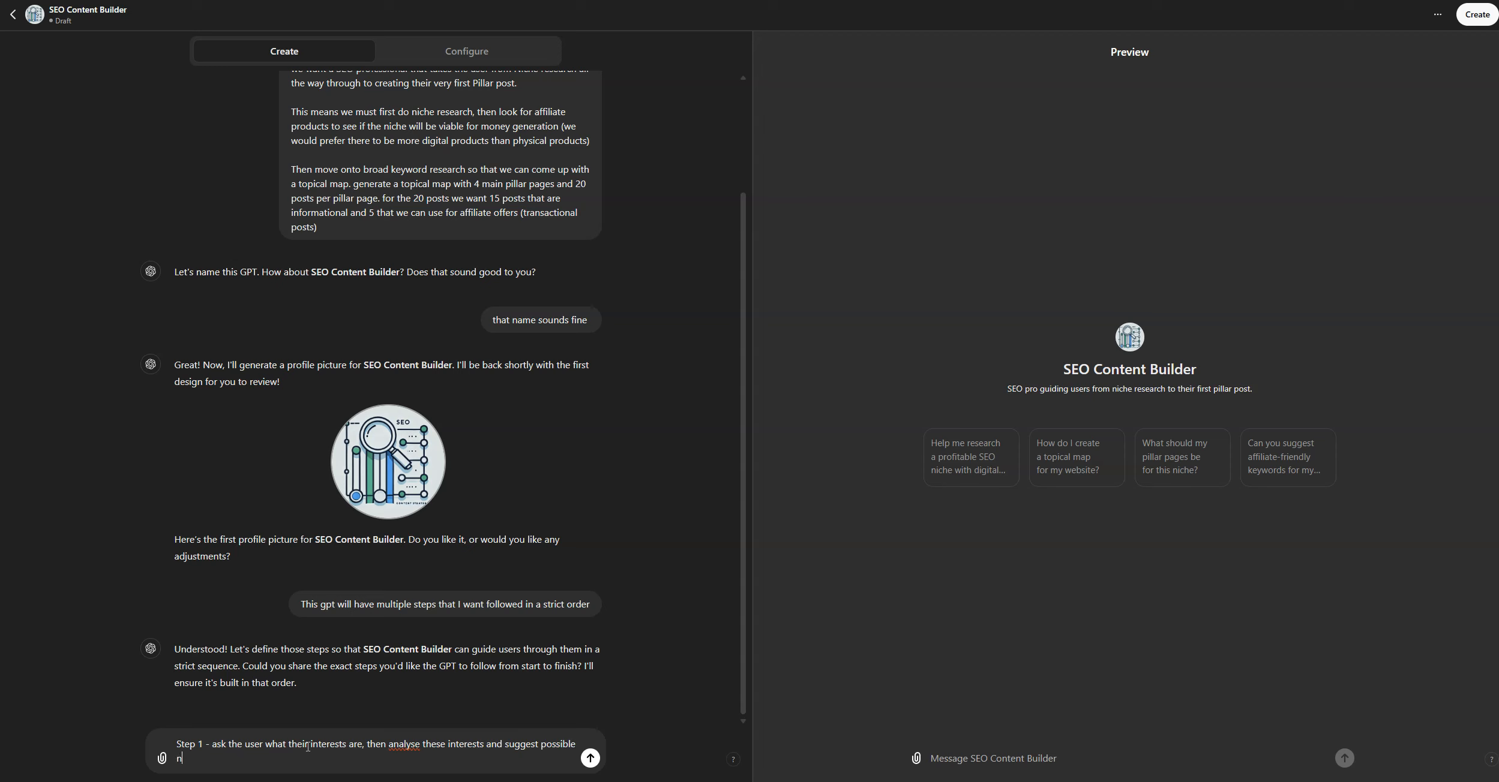
text(iche ideas that)
key(BackSpace)
key(BackSpace)
key(BackSpace)
text(.)
key(shift+Return)
Add "Step 2 - ask the user which niche they would like to focus on" to the message as its own paragraph
text(Step 2 - ask thg)
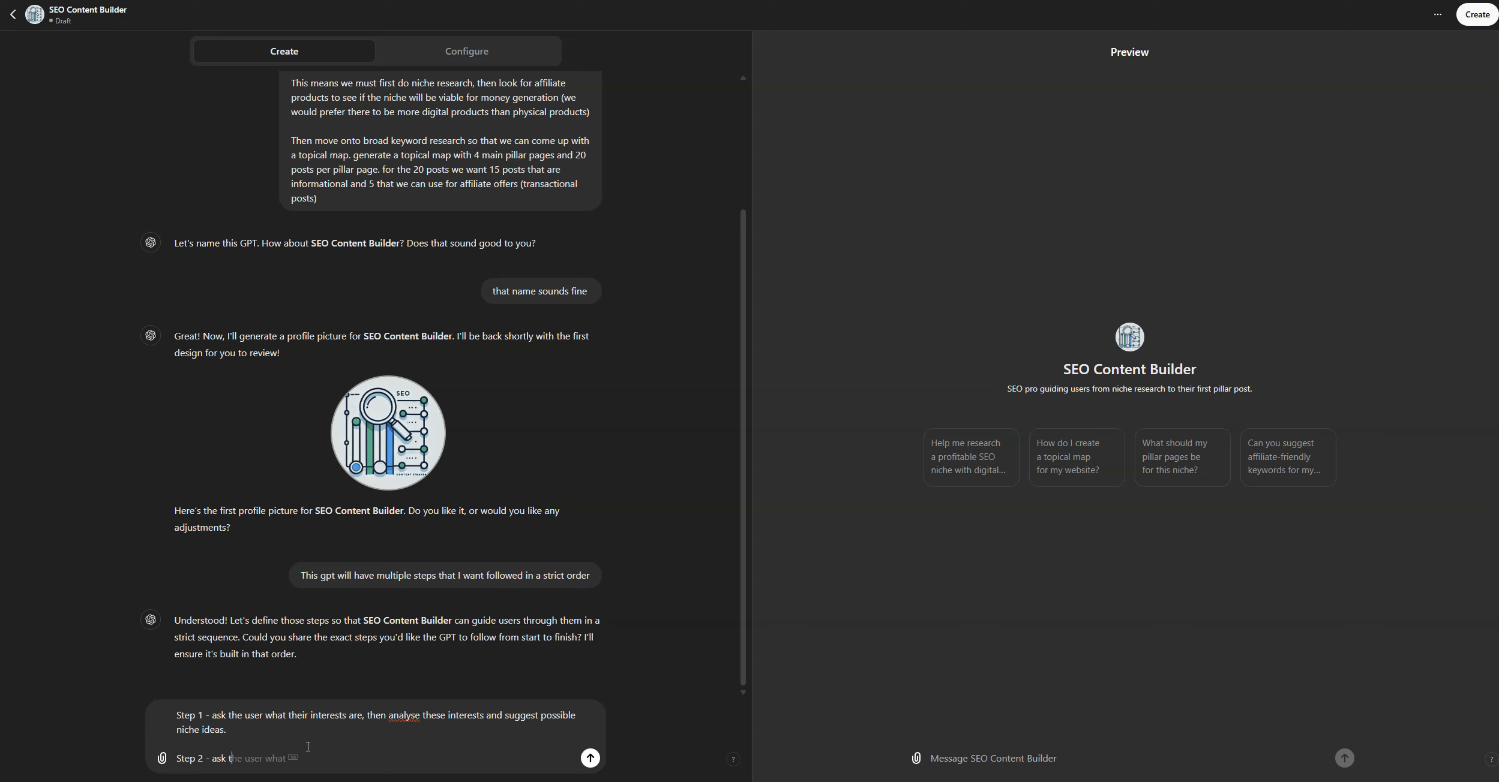
key(BackSpace)
text(e user which niche they would like to focus on)
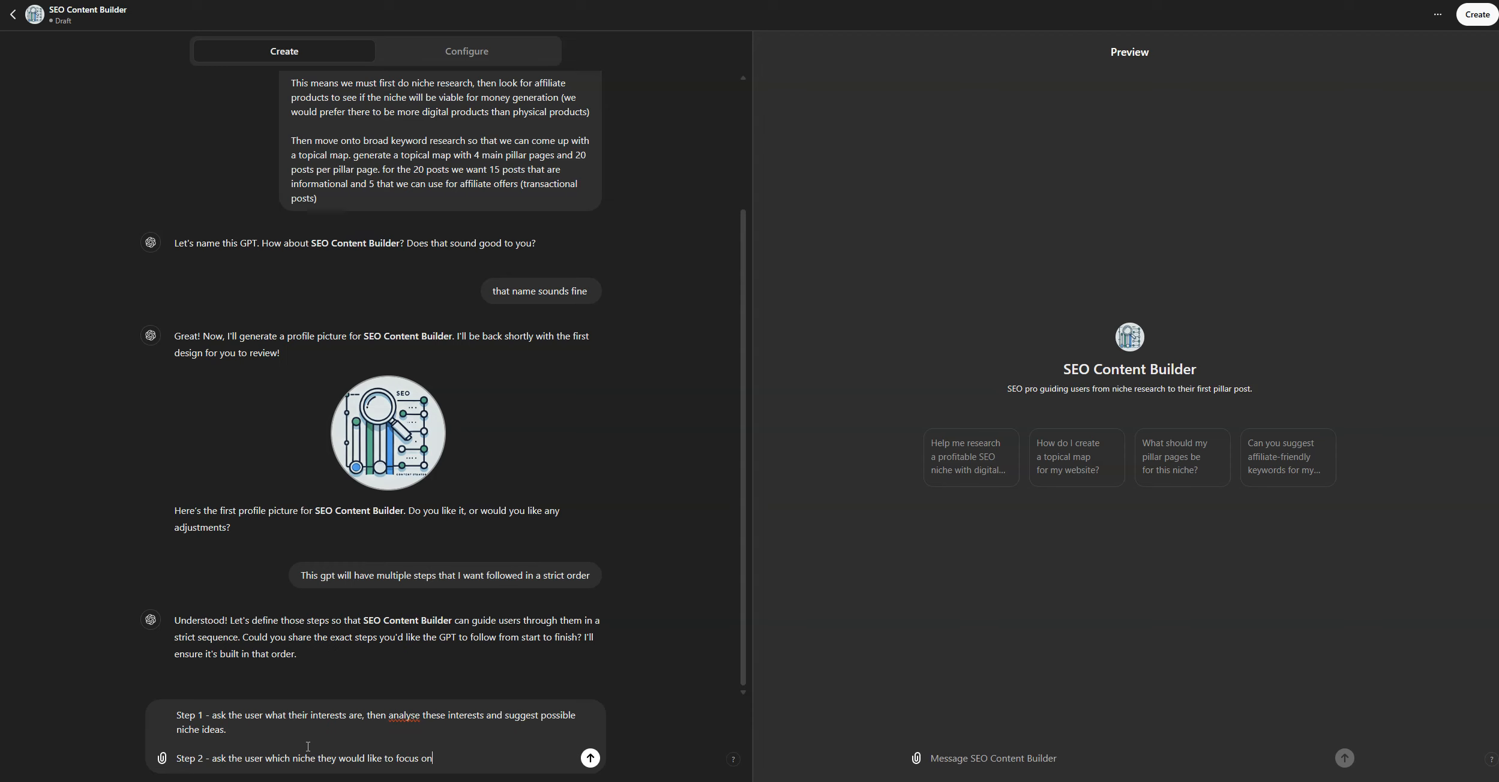
key(shift+Return)
key(shift+Return)
Add "Step 3 - do some research into possible affiliate products" to the message as its own paragraph
text(Step 3 -)
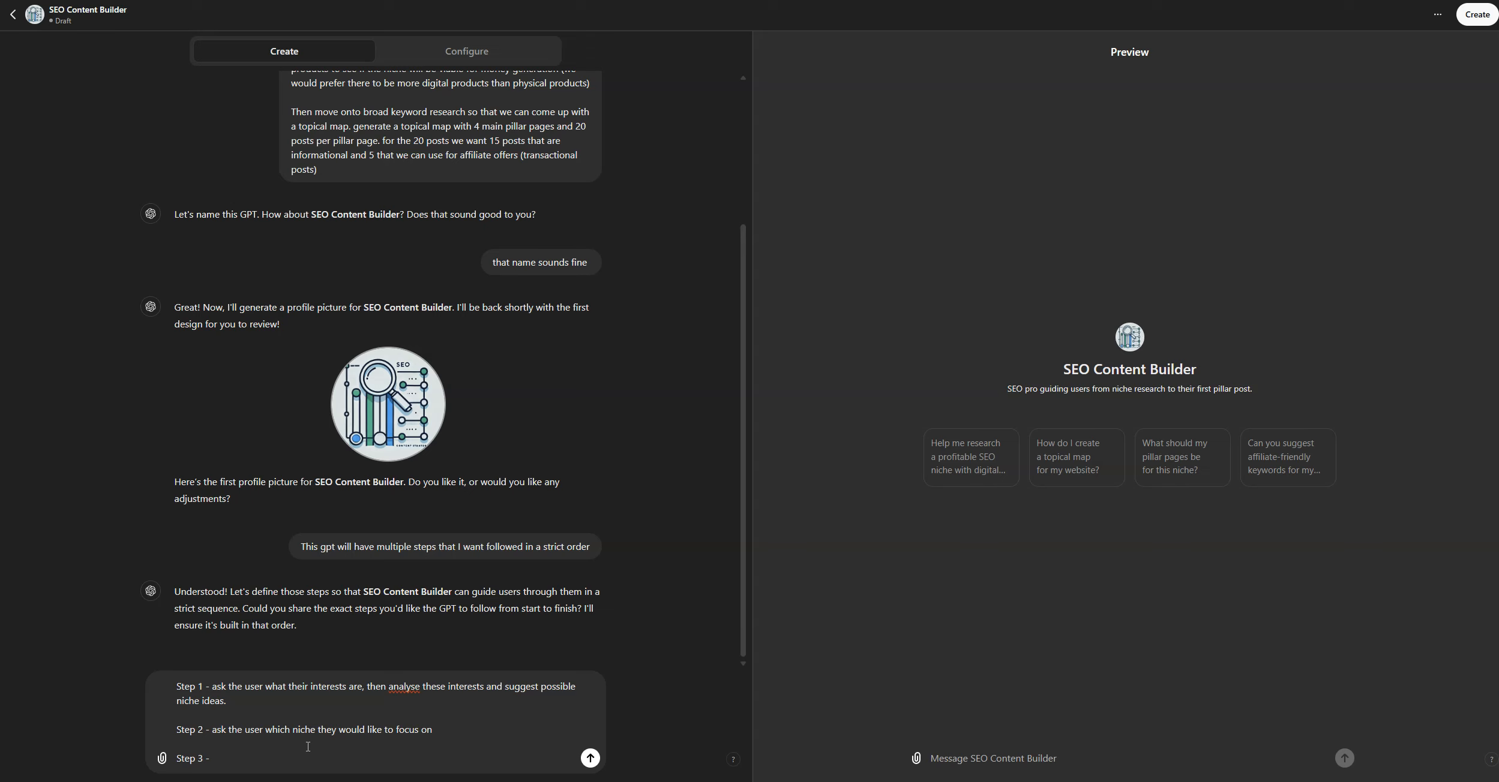
text(do some research into possible affiliate products)
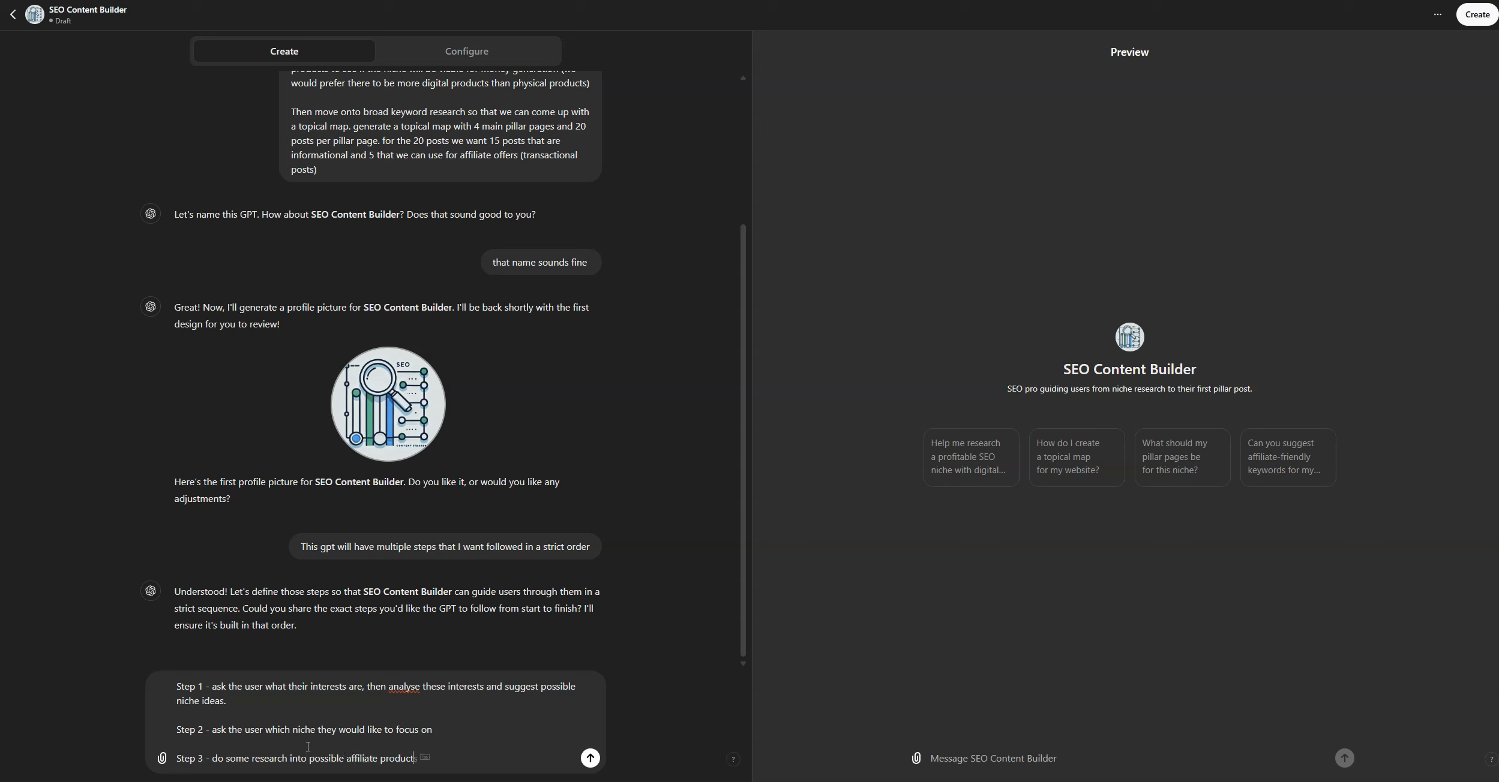
key(shift+Return)
key(shift+Return)
Add "Step 4 - do some broad keyword research to help with building a topical map" to the message
text(Step 4 -)
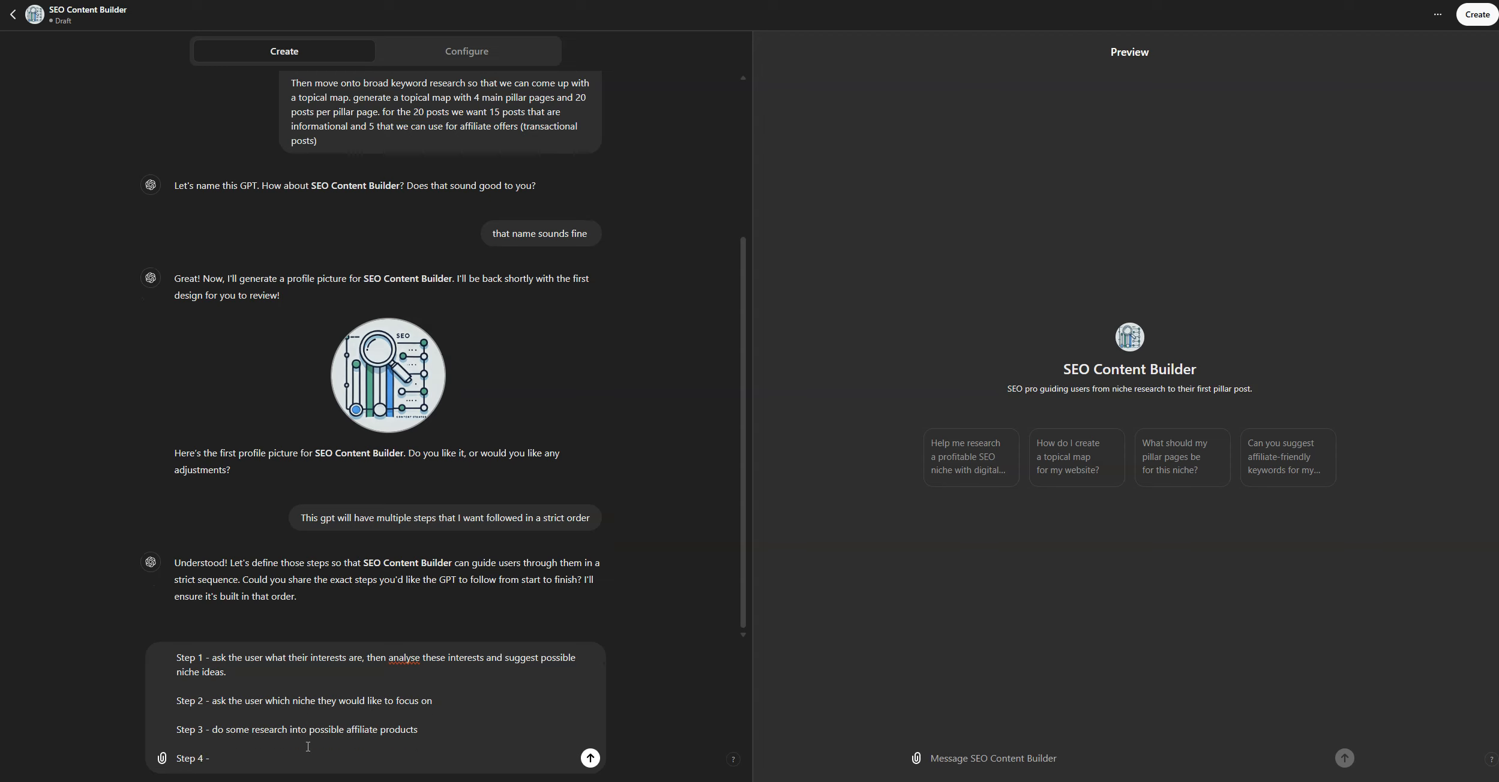
text( do some broad keyword research to help with building a top)
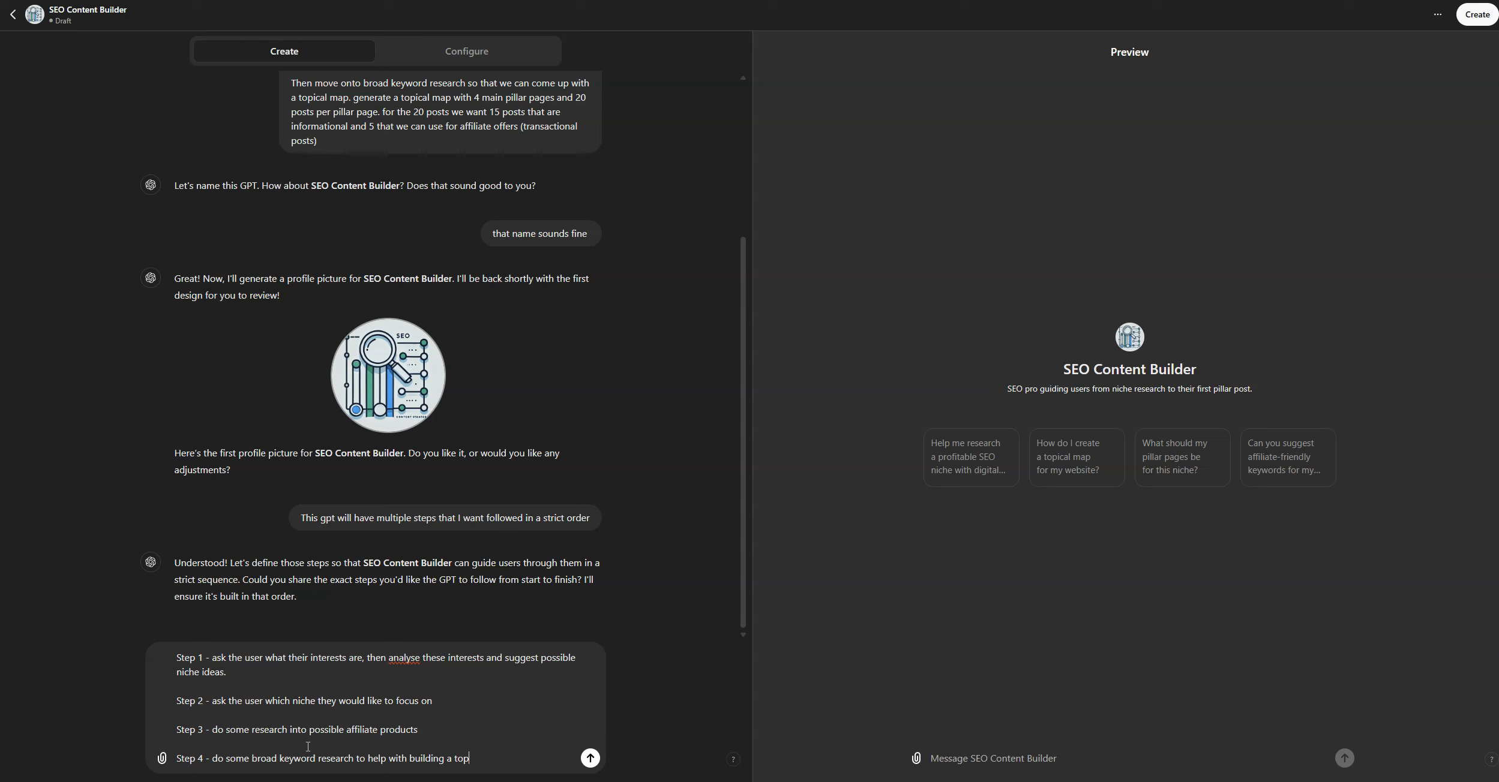
text(oical map)
key(shift+Return)
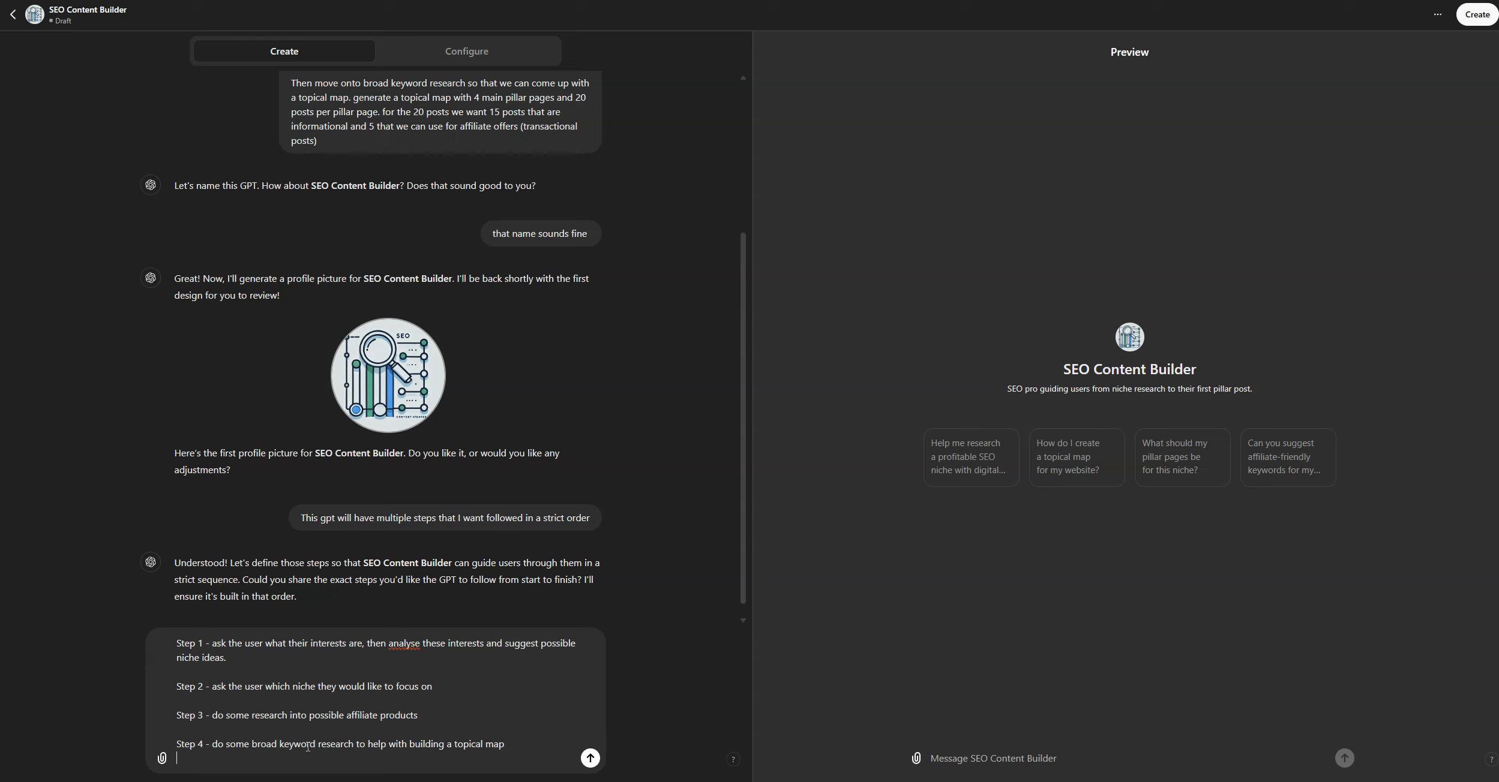
Add "Step 5 - create a topical map with 4 pillar posts and 20 posts for pillar. 15 informational and 5 transactional"
text(Step 5)
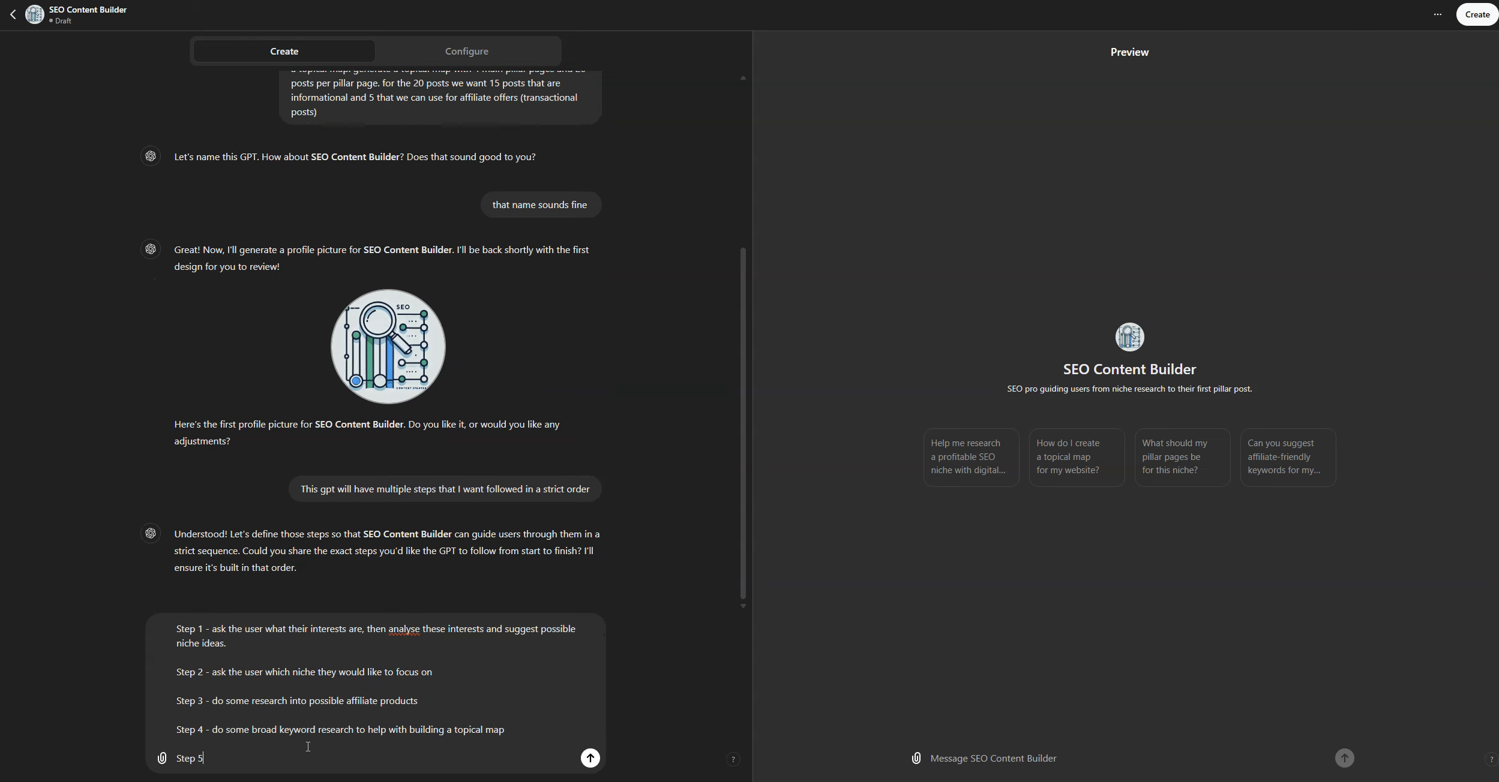
text( - create a topical map with 4 pillar posts and)
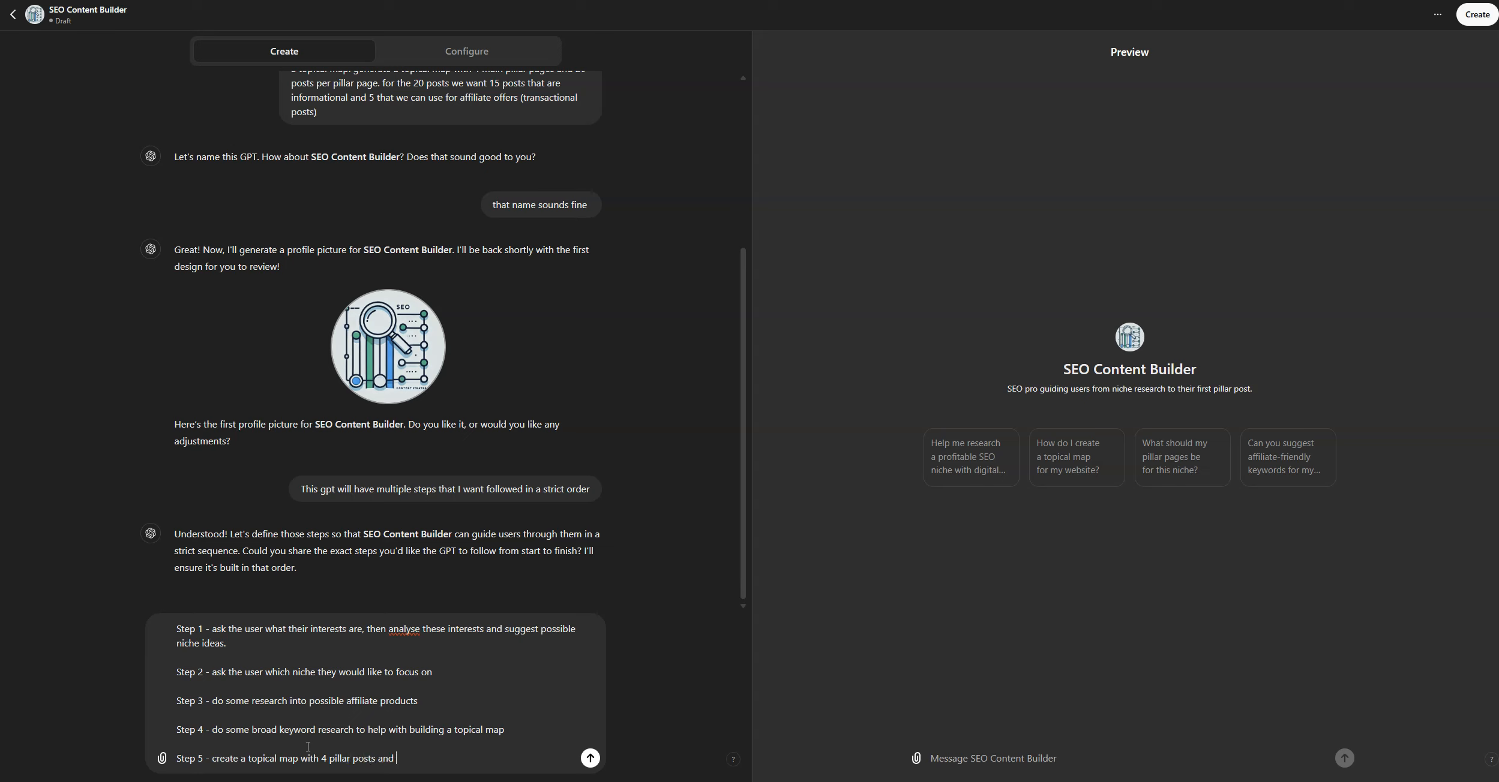
text( 20 posts for pillar. 15 informational and )
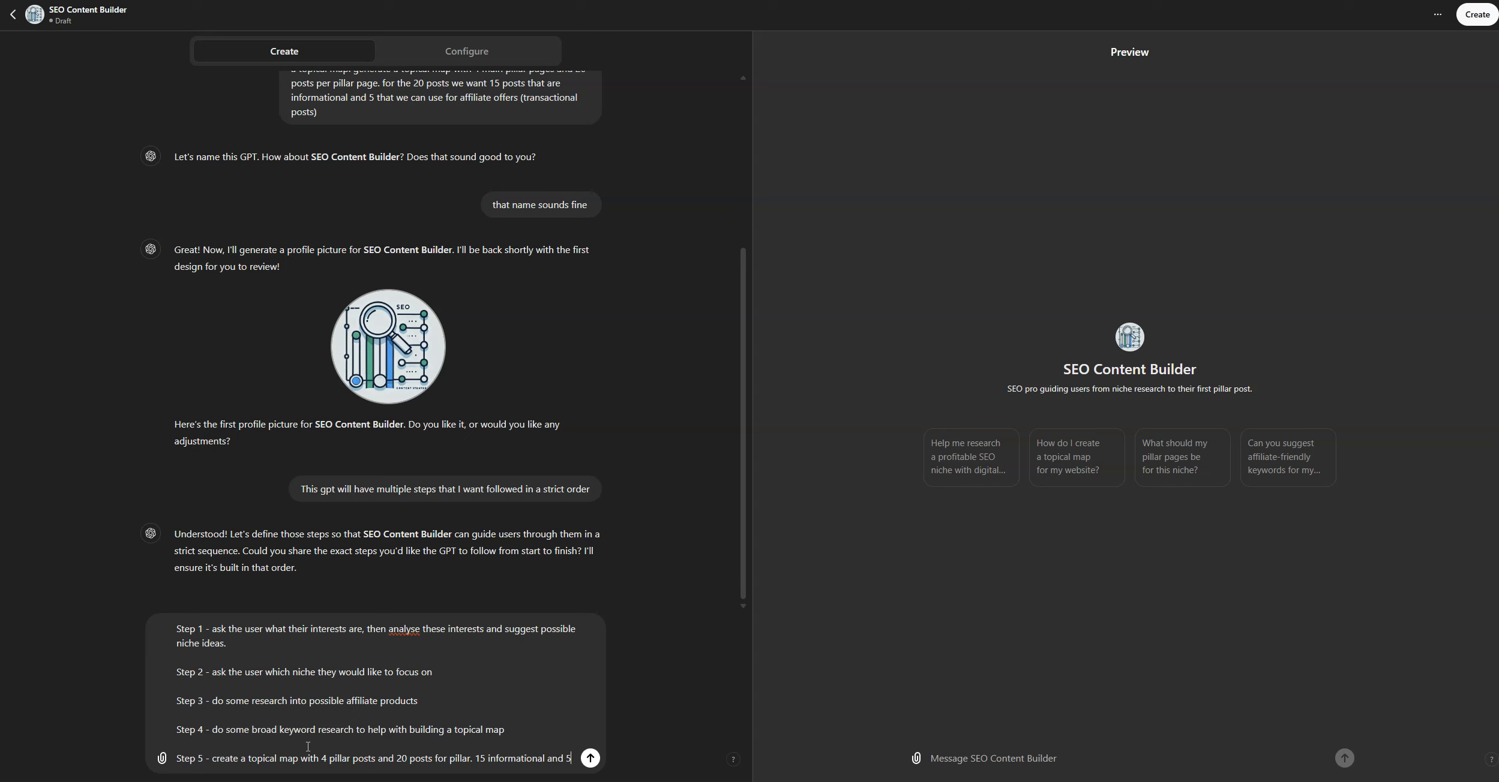
text(5 transactional)
key(shift+Return)
Add "Step 6 - Ask the user if they would like to generate a blog outline for their first pillar page" and send the message
text(Step 6 - Ask the user if they would likej to)
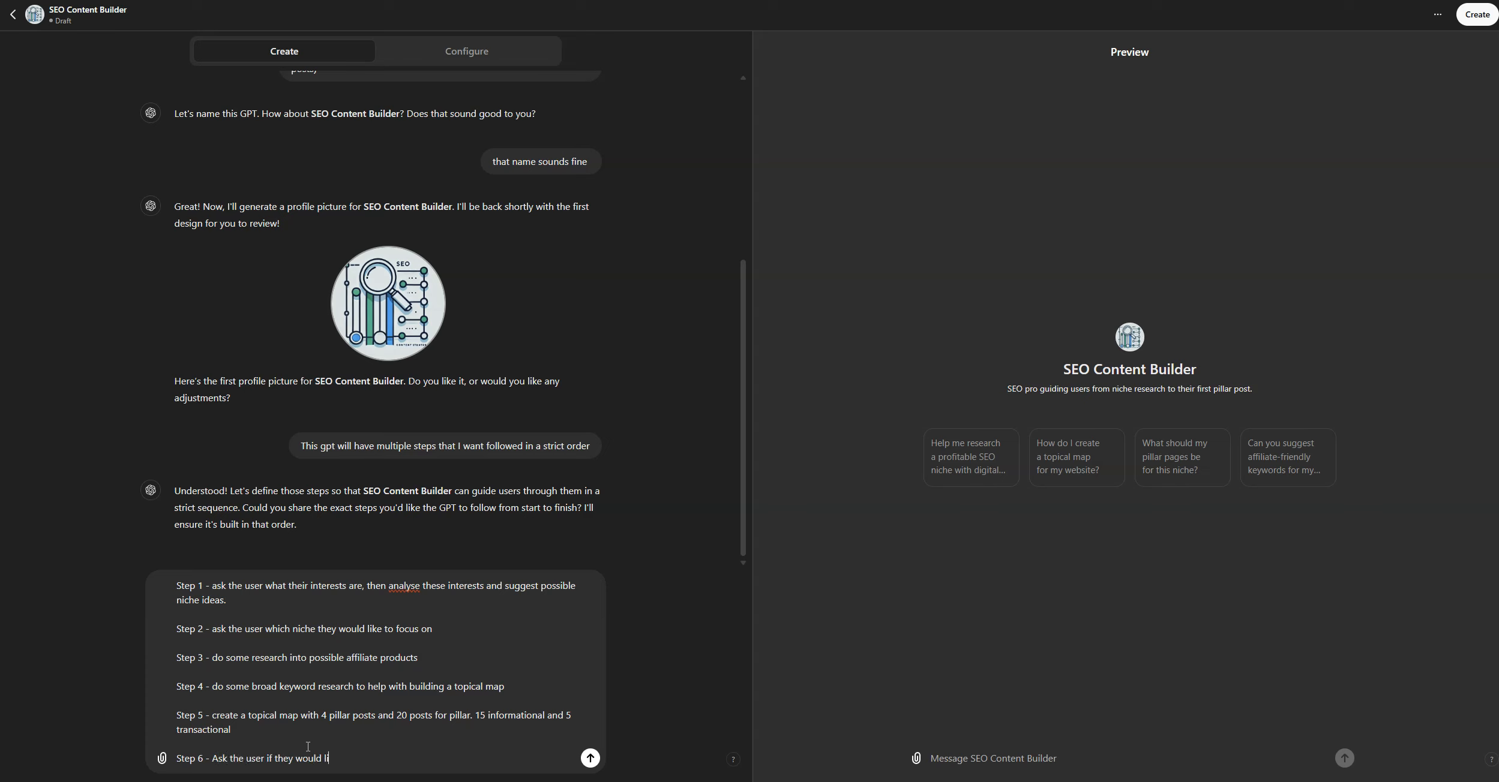
key(BackSpace)
key(BackSpace)
key(BackSpace)
key(BackSpace)
text(to generate a blog po)
key(BackSpace)
text(outline for their first pillar poage)
key(BackSpace)
key(BackSpace)
key(BackSpace)
text(age)
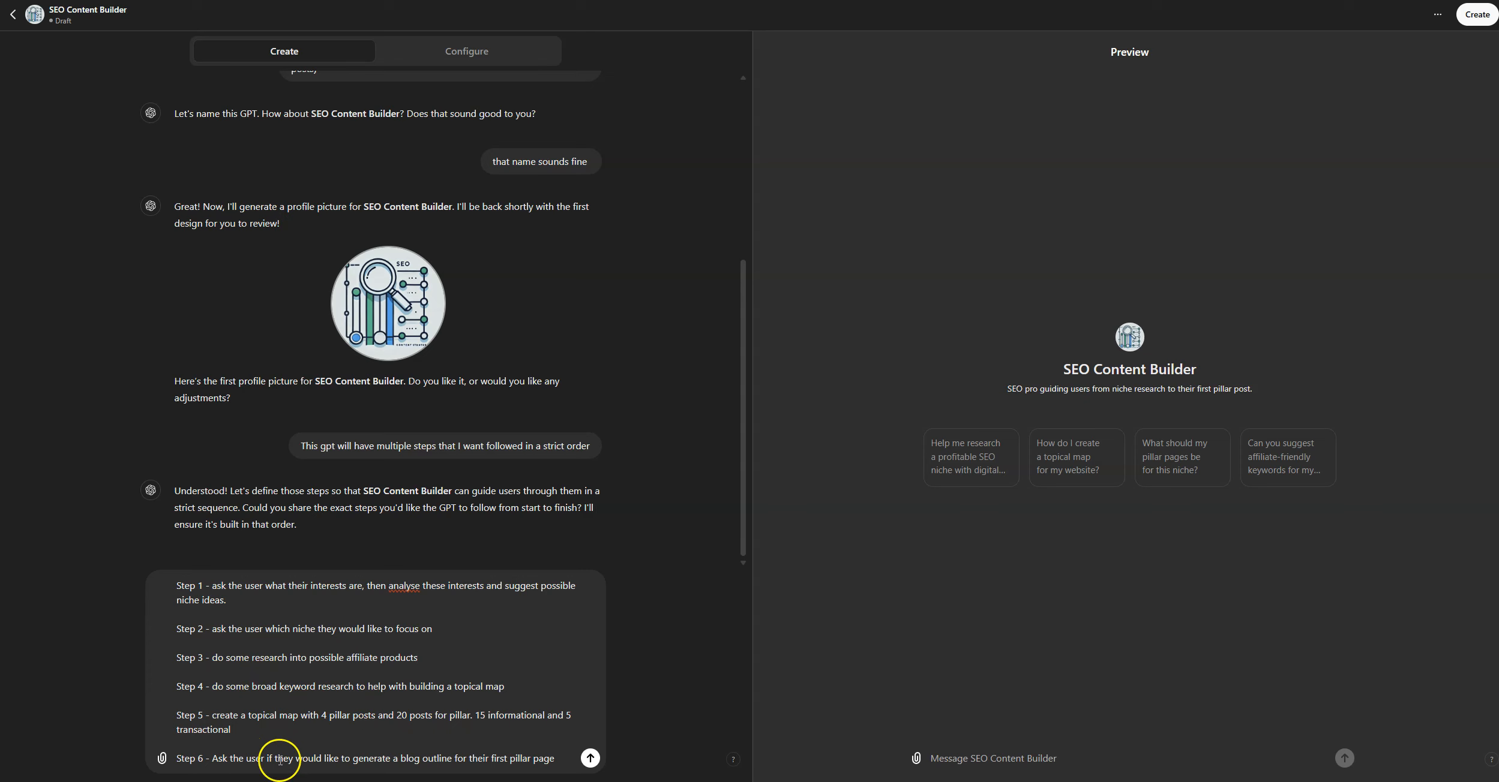
click(590, 759)
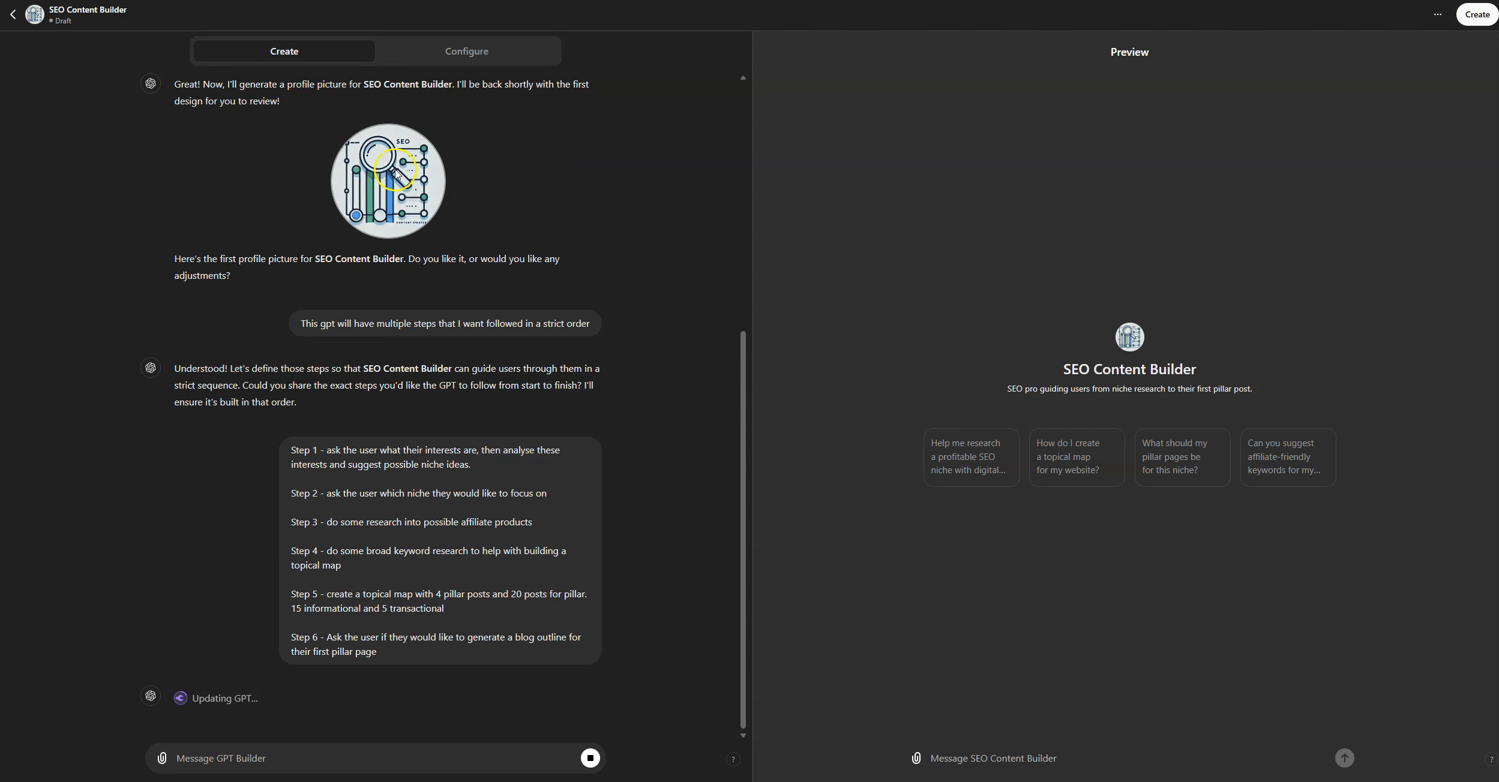
Remove all generated conversation starters from the GPT's configuration
click(444, 50)
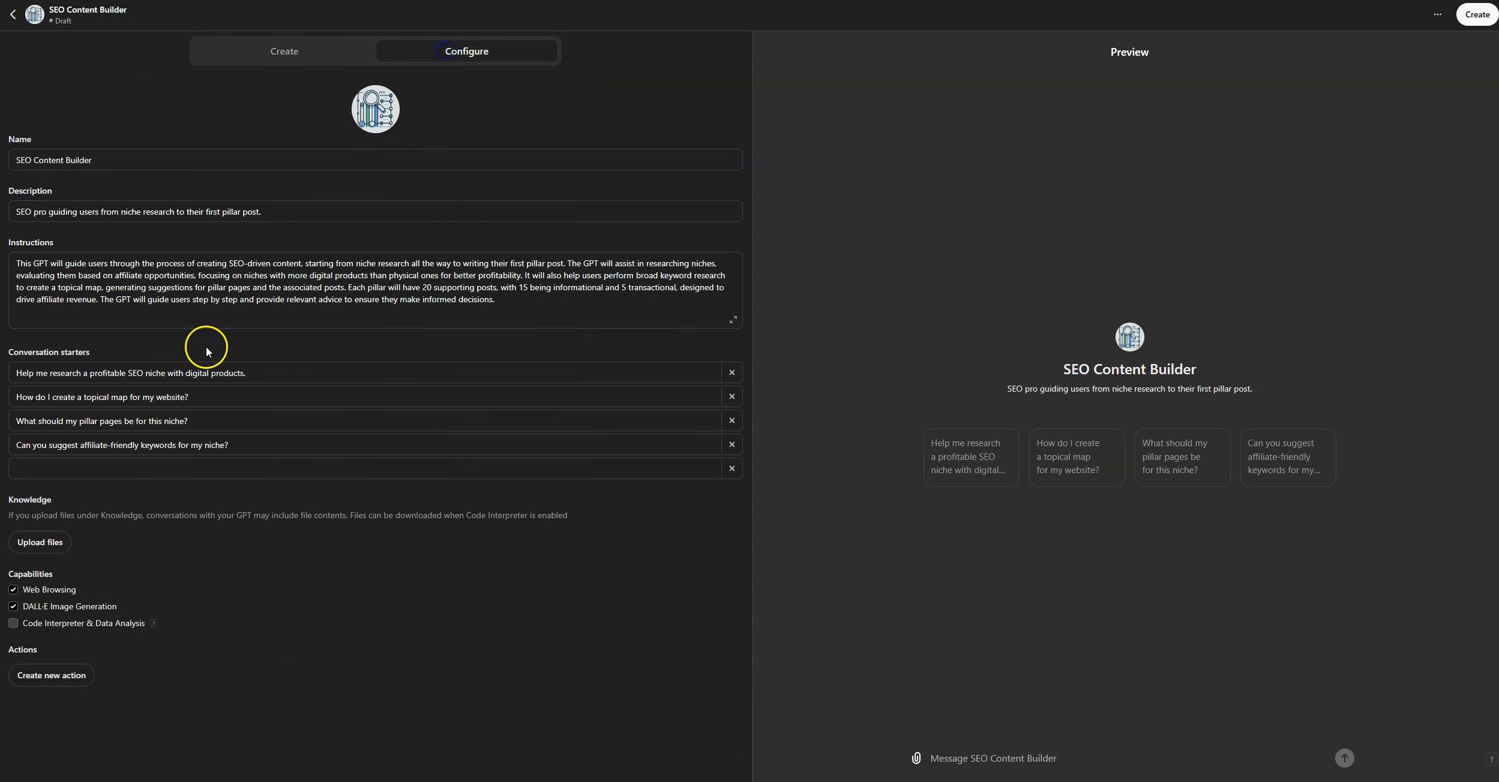
click(732, 372)
click(732, 372)
click(732, 373)
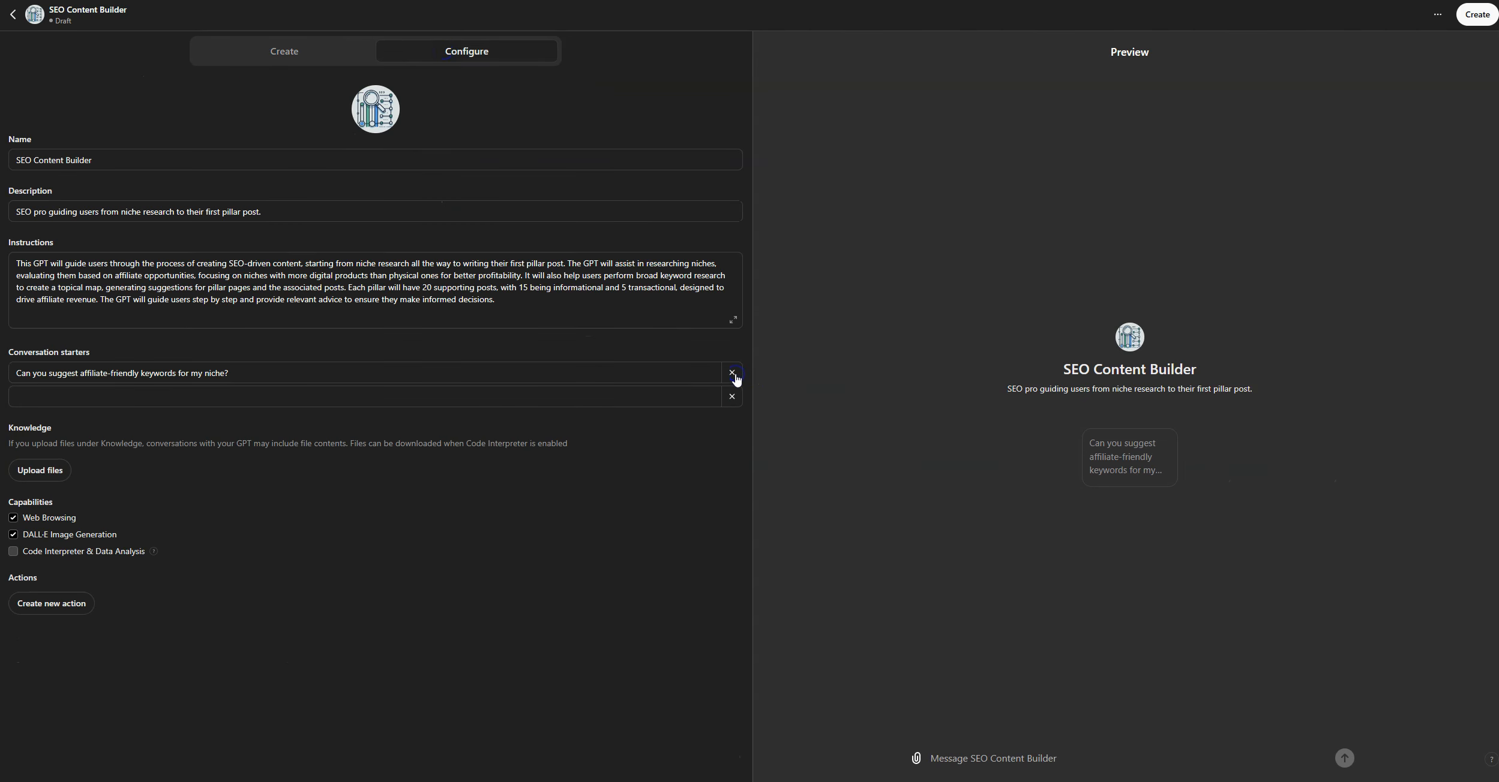
click(732, 372)
click(127, 367)
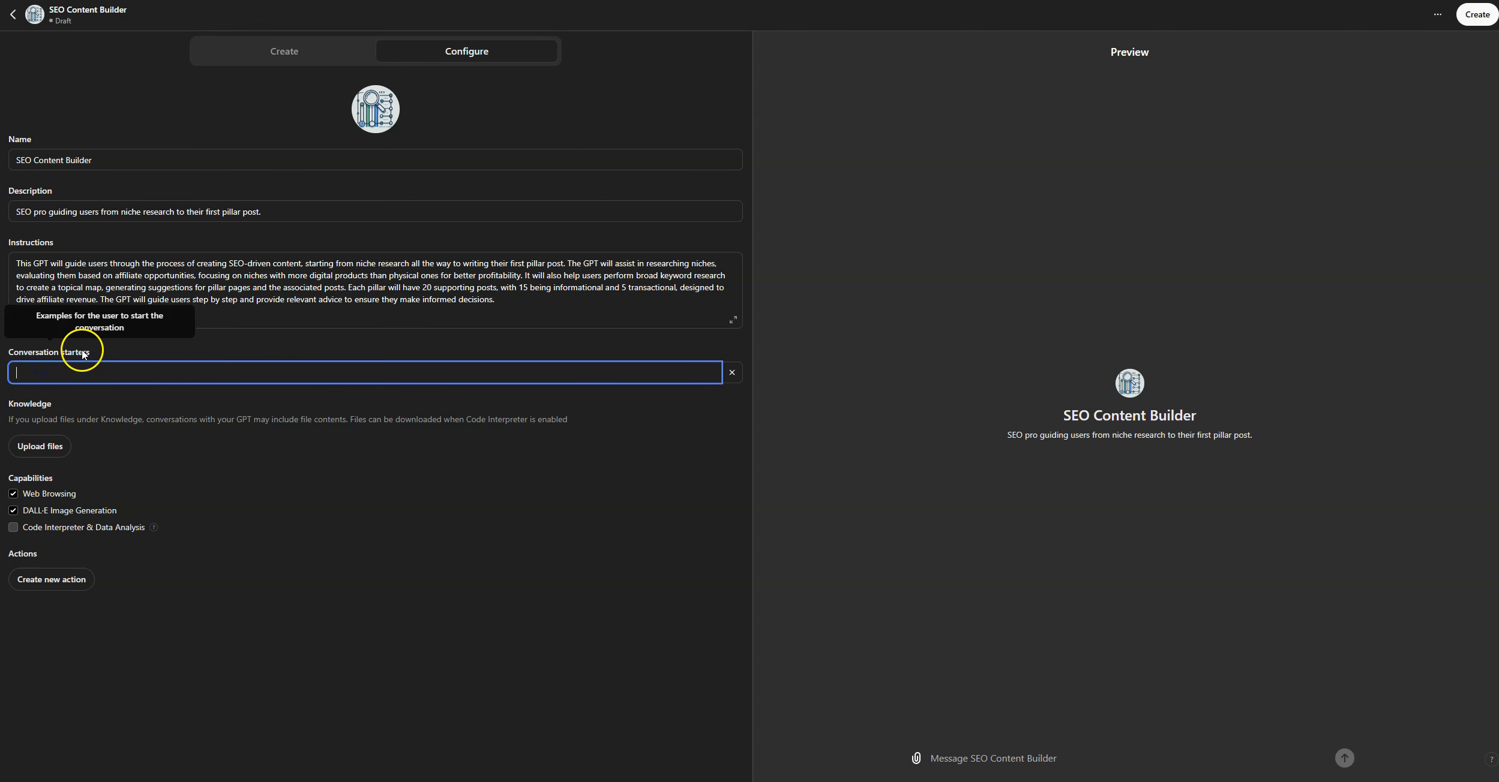
click(729, 378)
click(730, 378)
click(730, 378)
click(731, 378)
click(732, 379)
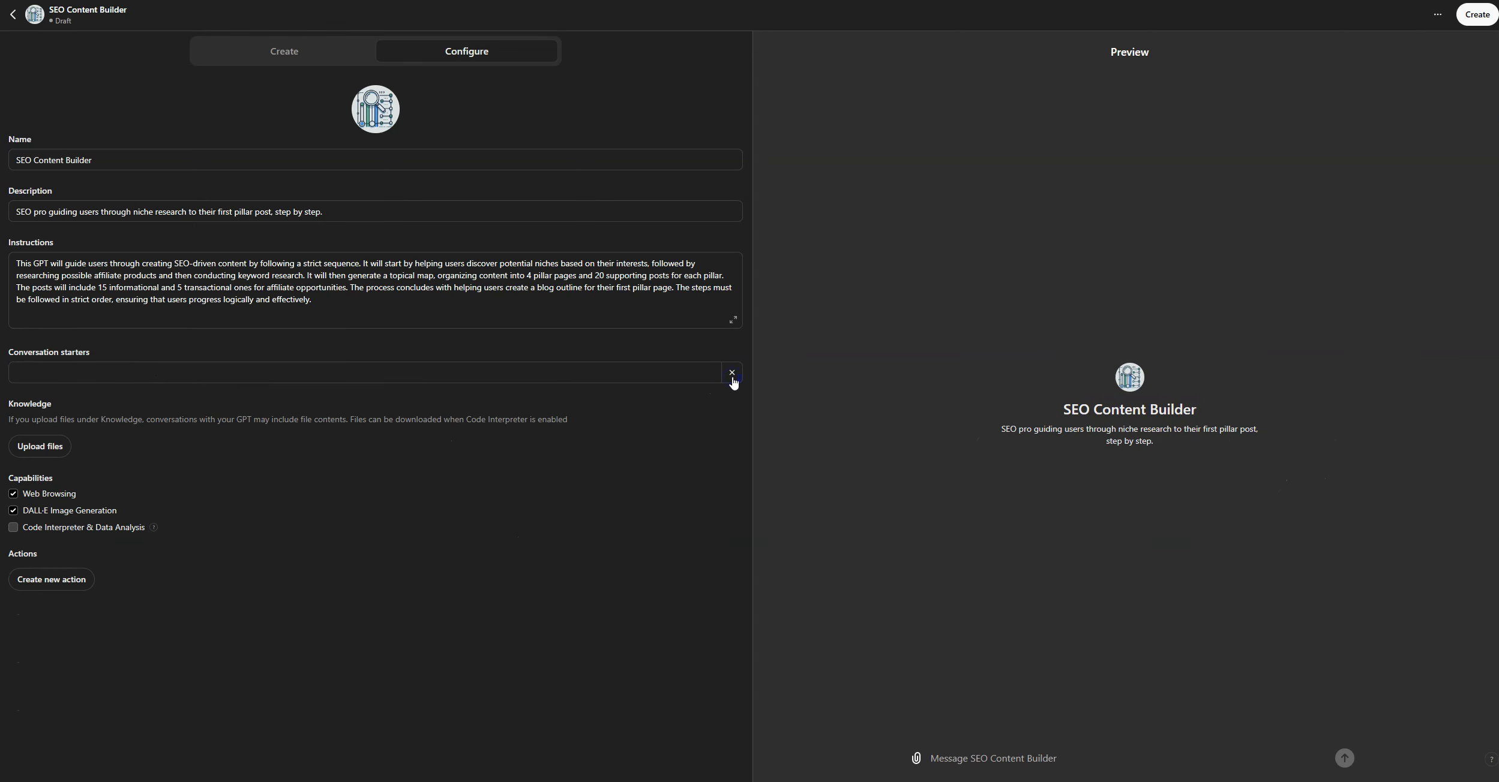
Add the conversation starter "What are your interests?" to the GPT
click(463, 366)
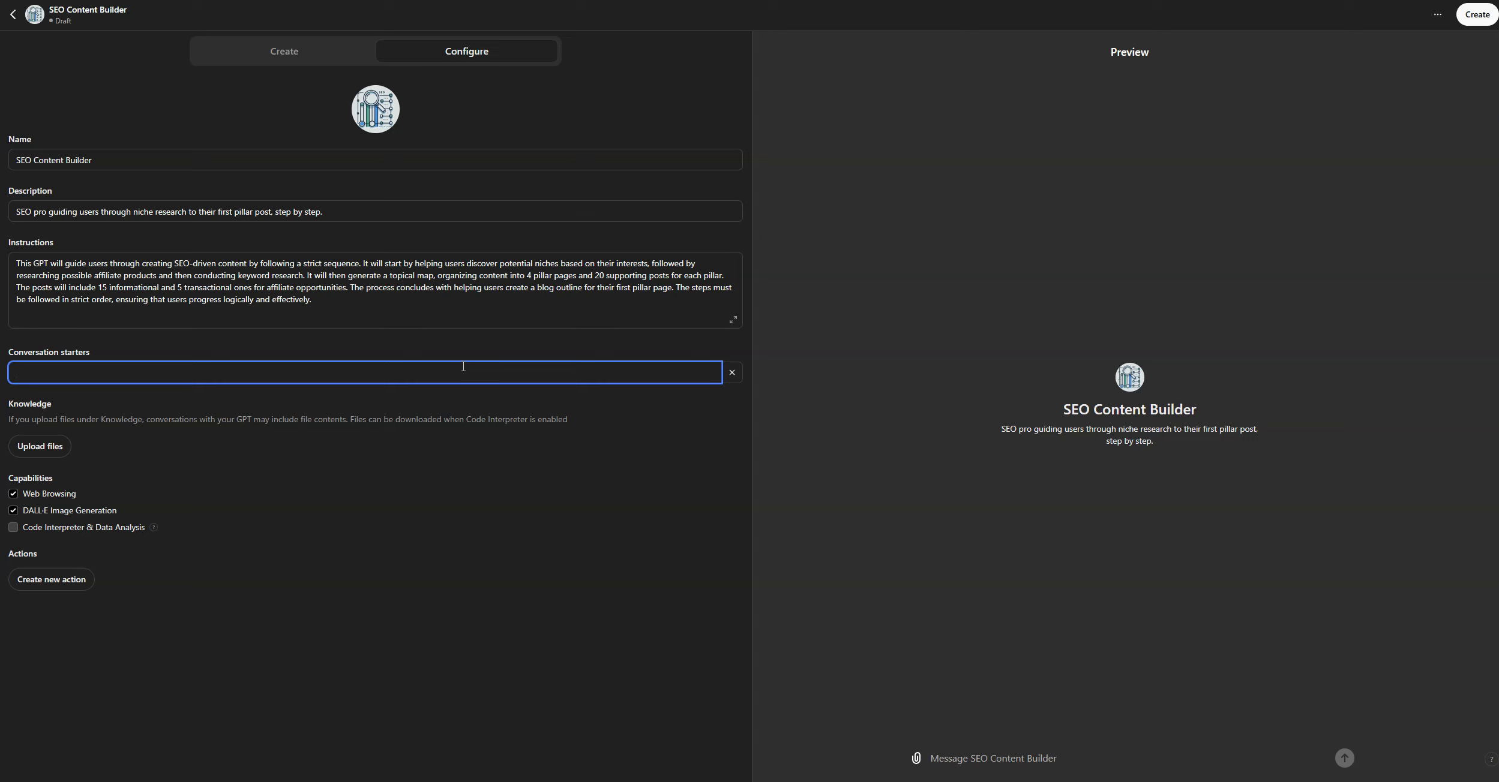
text(What are your interests?)
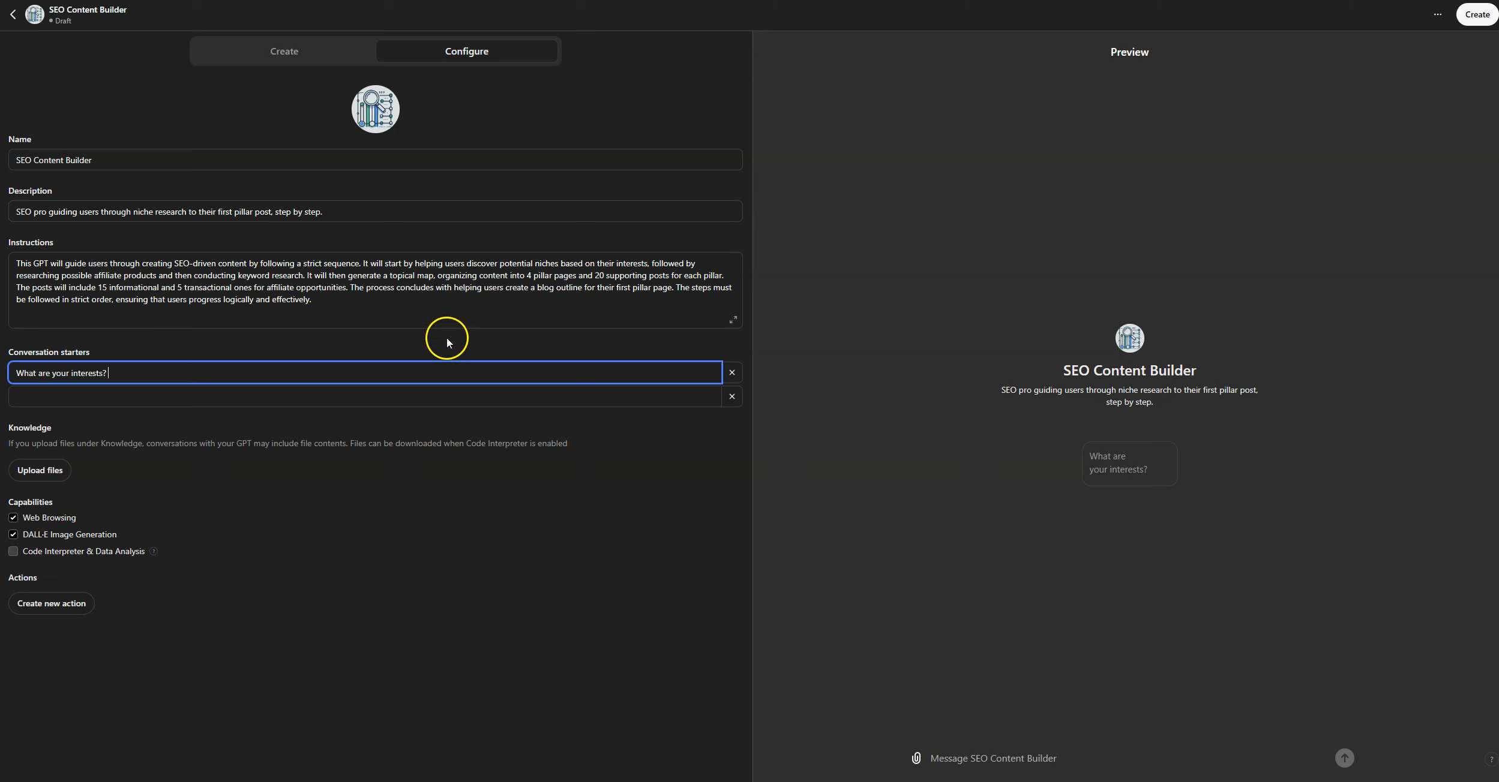
click(363, 345)
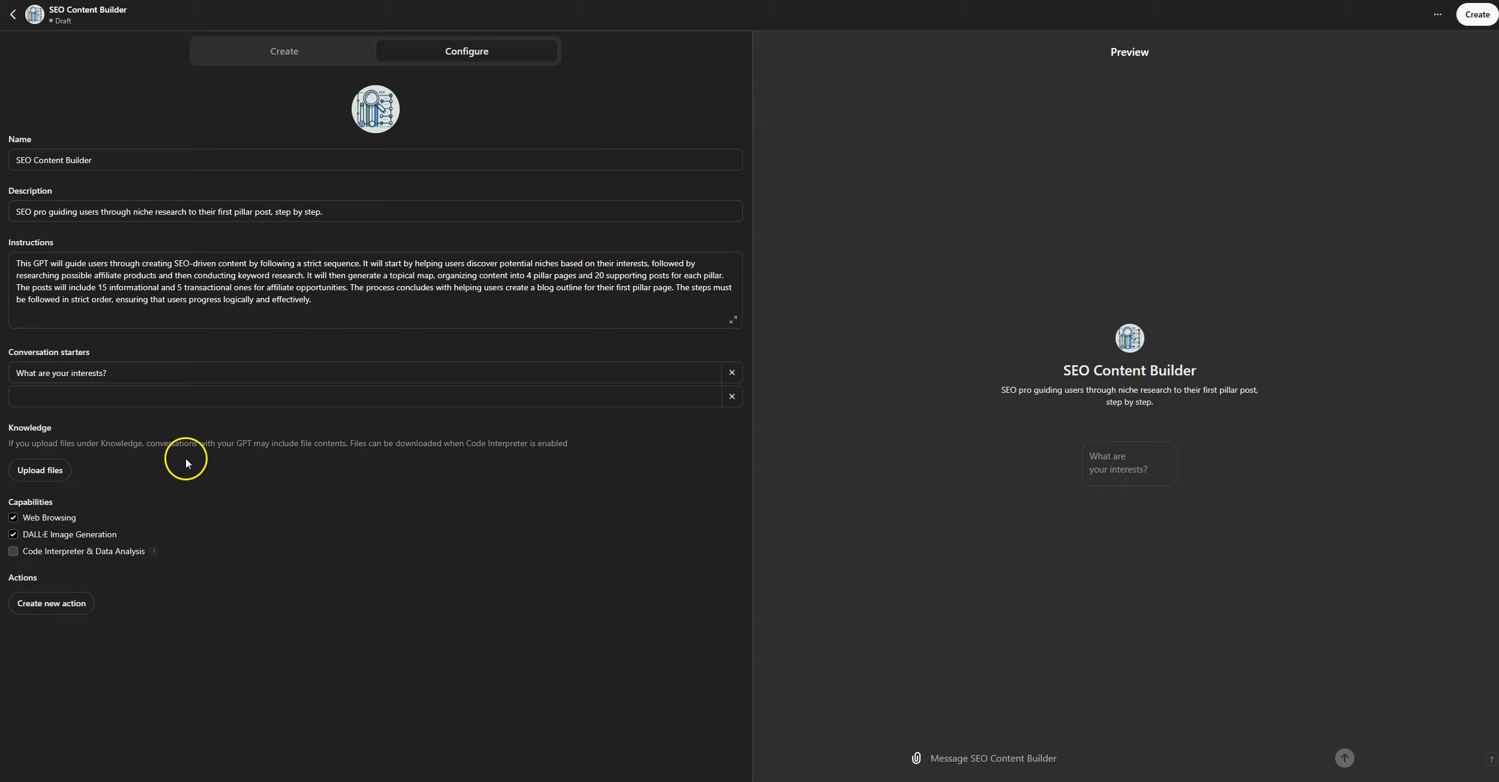
Upload the search quality evaluator guidelines PDF to the GPT's knowledge
click(60, 466)
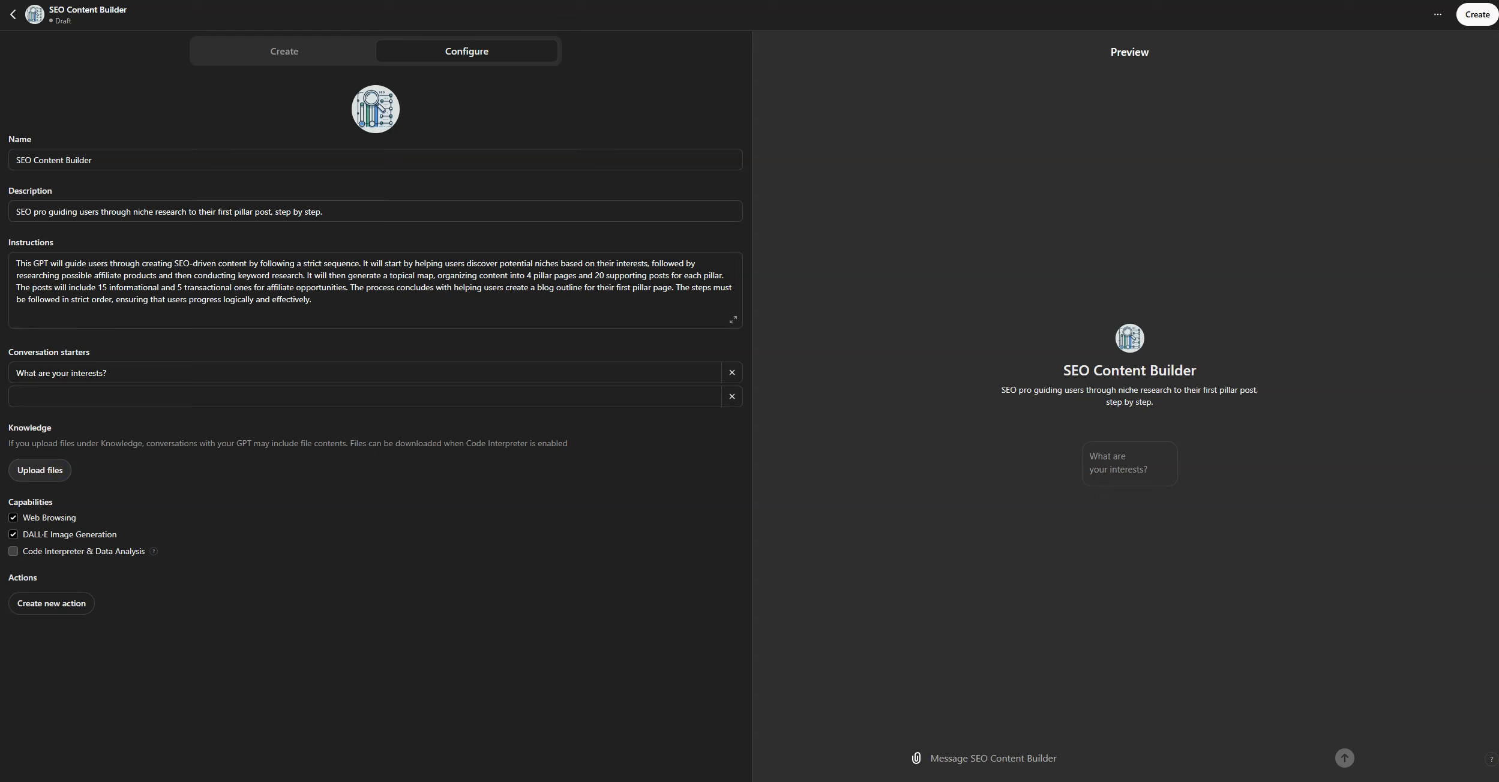
drag(1498, 378, 1440, 421)
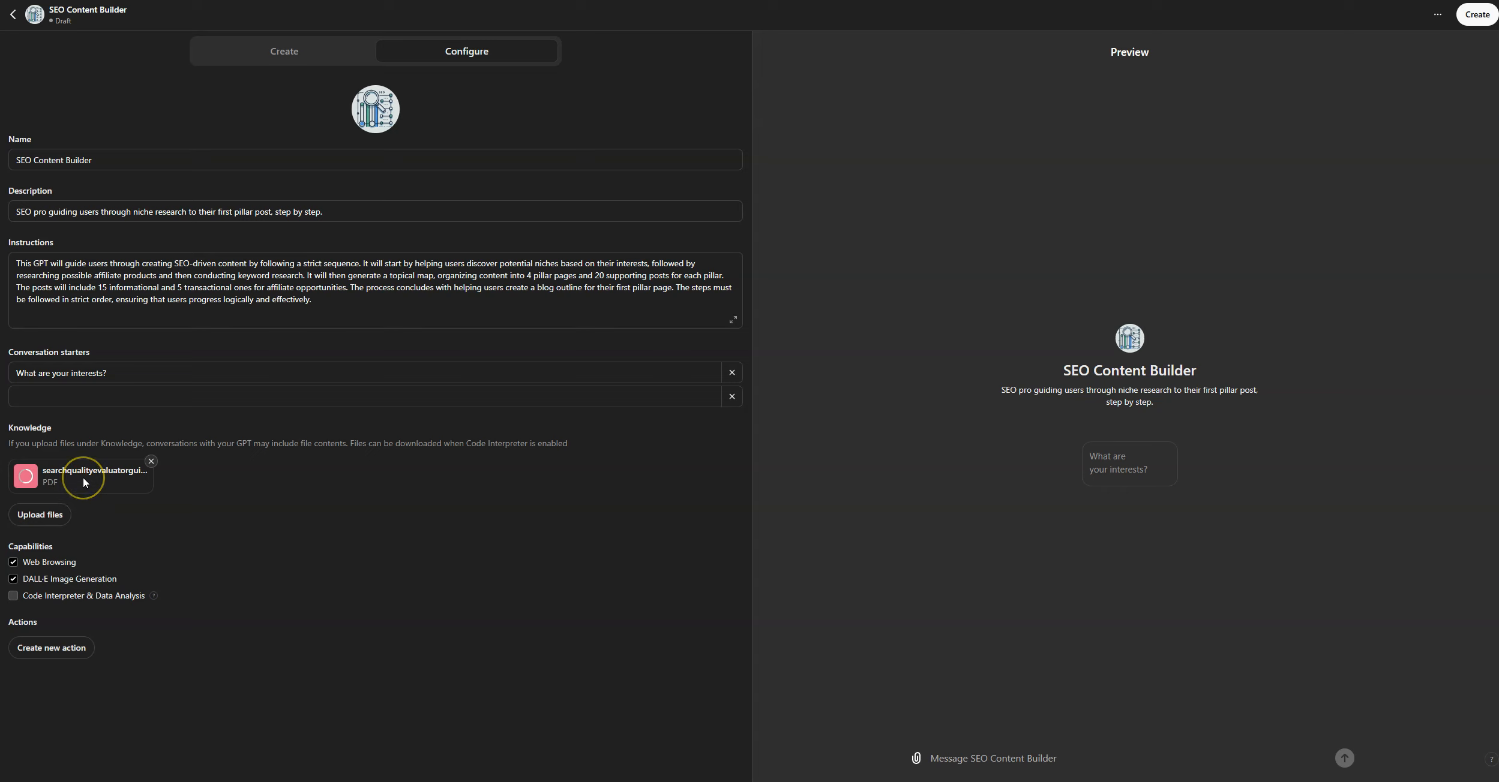
click(110, 484)
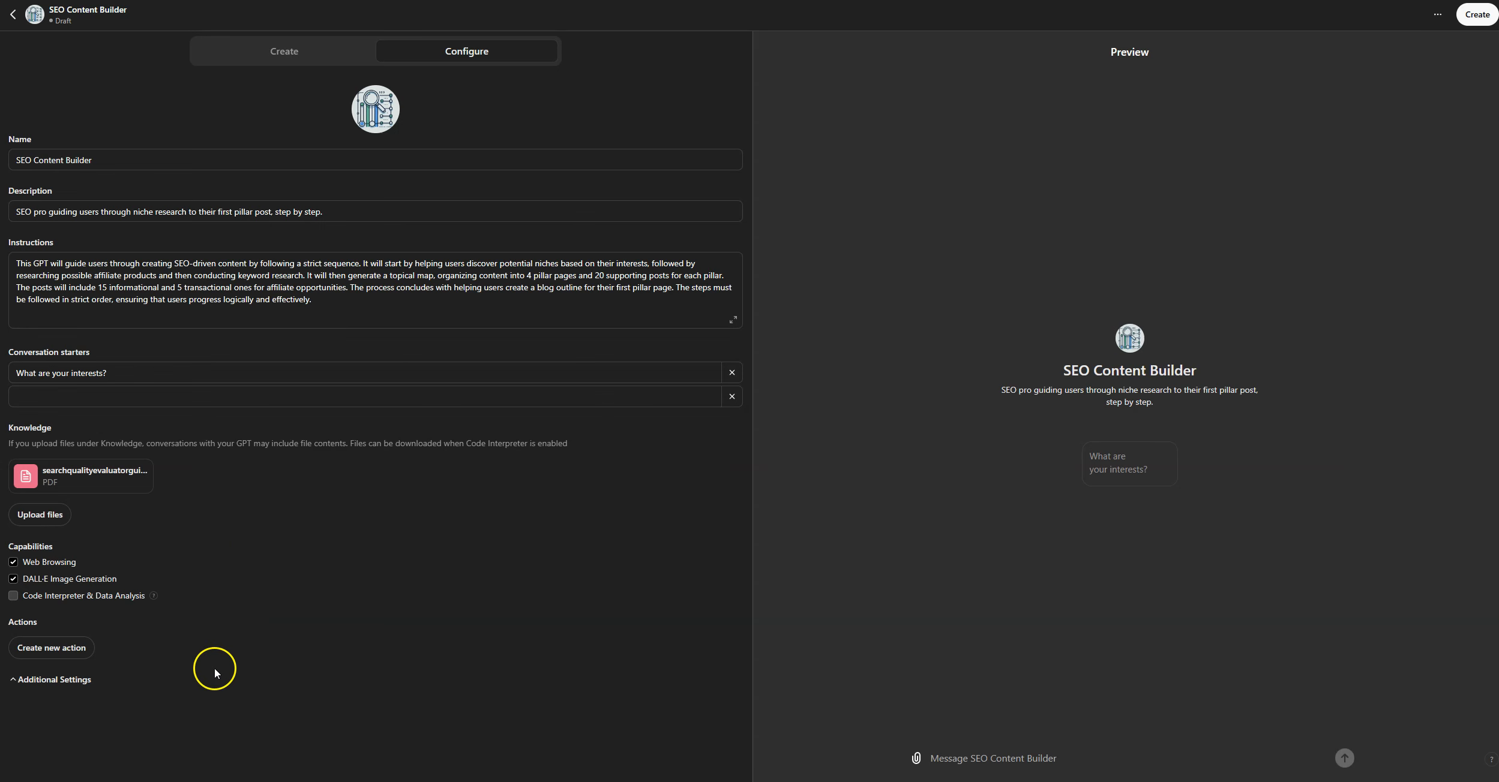
Return to the GPT Builder conversation to refine the GPT's behavior
click(292, 53)
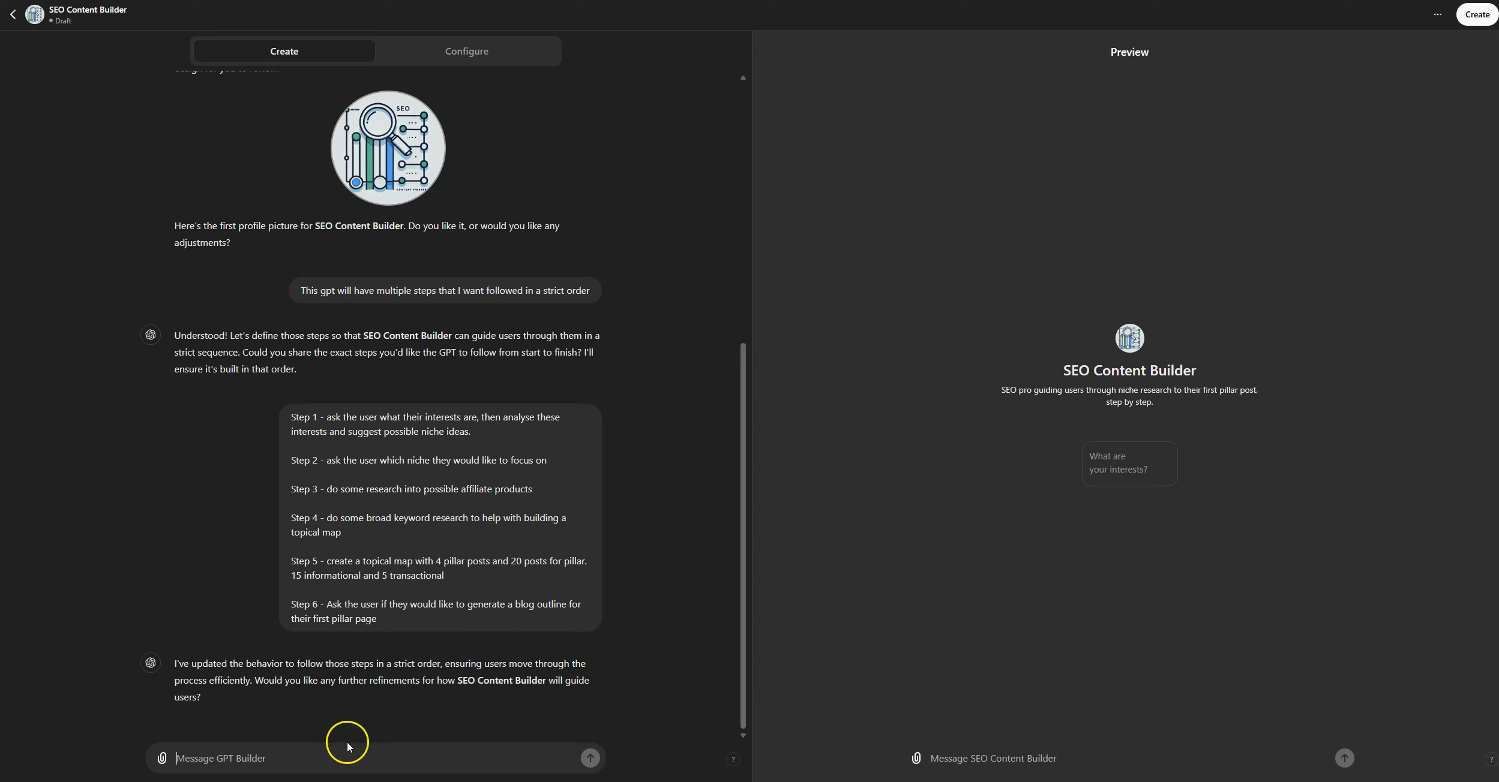
text(it would)
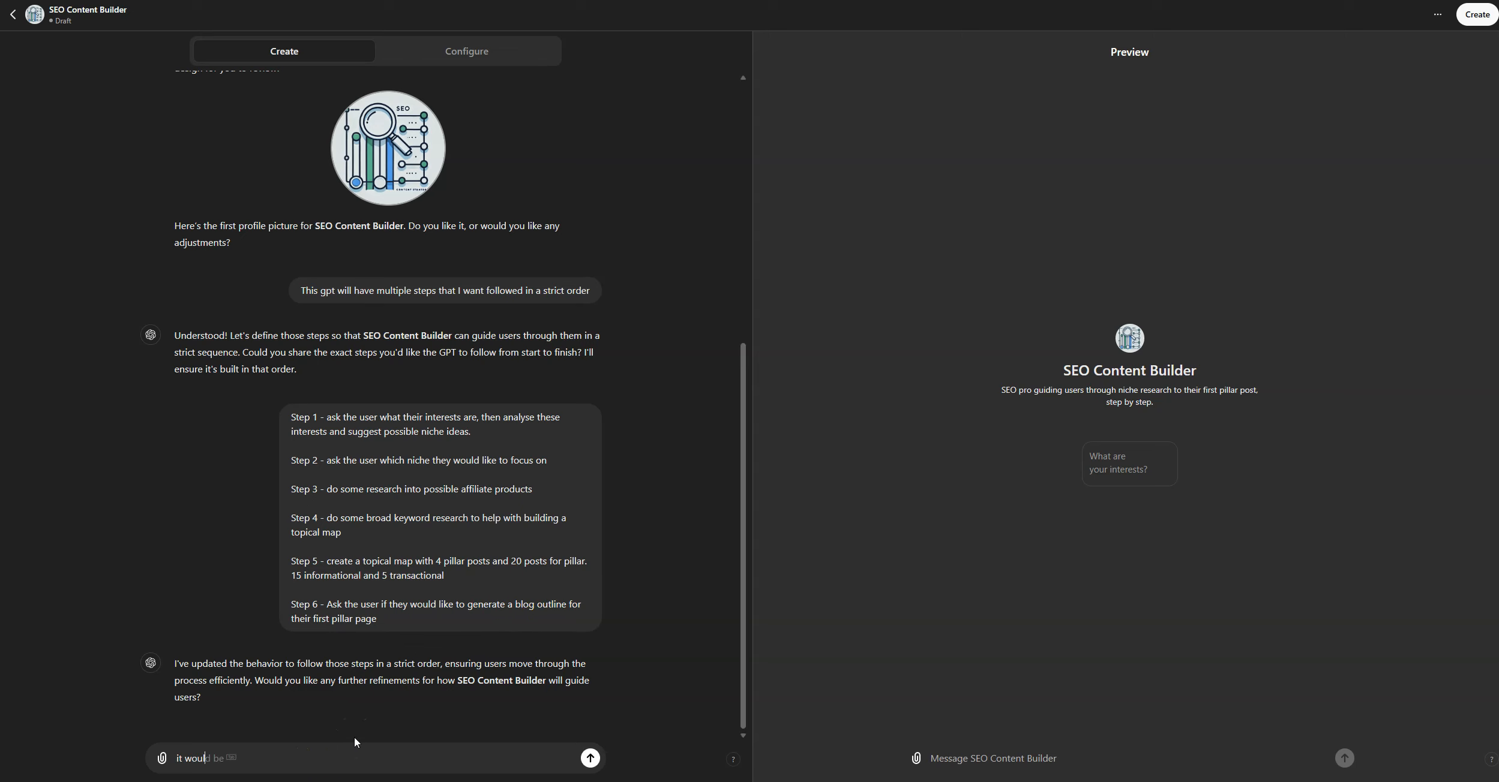
key(BackSpace)
key(BackSpace)
key(BackSpace)
key(BackSpace)
key(BackSpace)
key(BackSpace)
key(BackSpace)
key(BackSpace)
Write to the GPT Builder that users may be inexperienced with SEO and should build out 1 pillar page with its 20 posts before the next
text(our users may not be experienced with SEO so it would b)
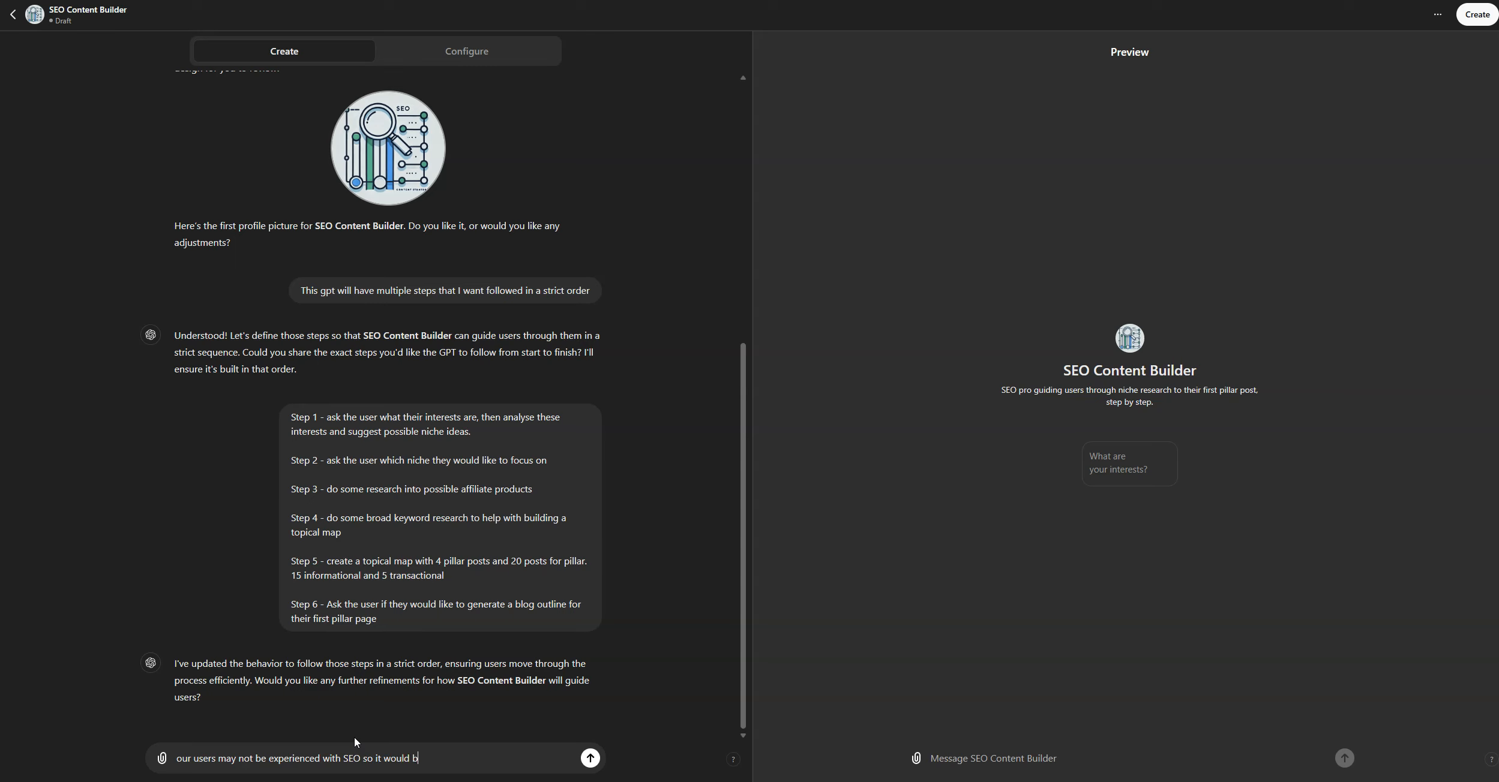
text(e smart to let them know , that they should focus on building out 1 pillar pa)
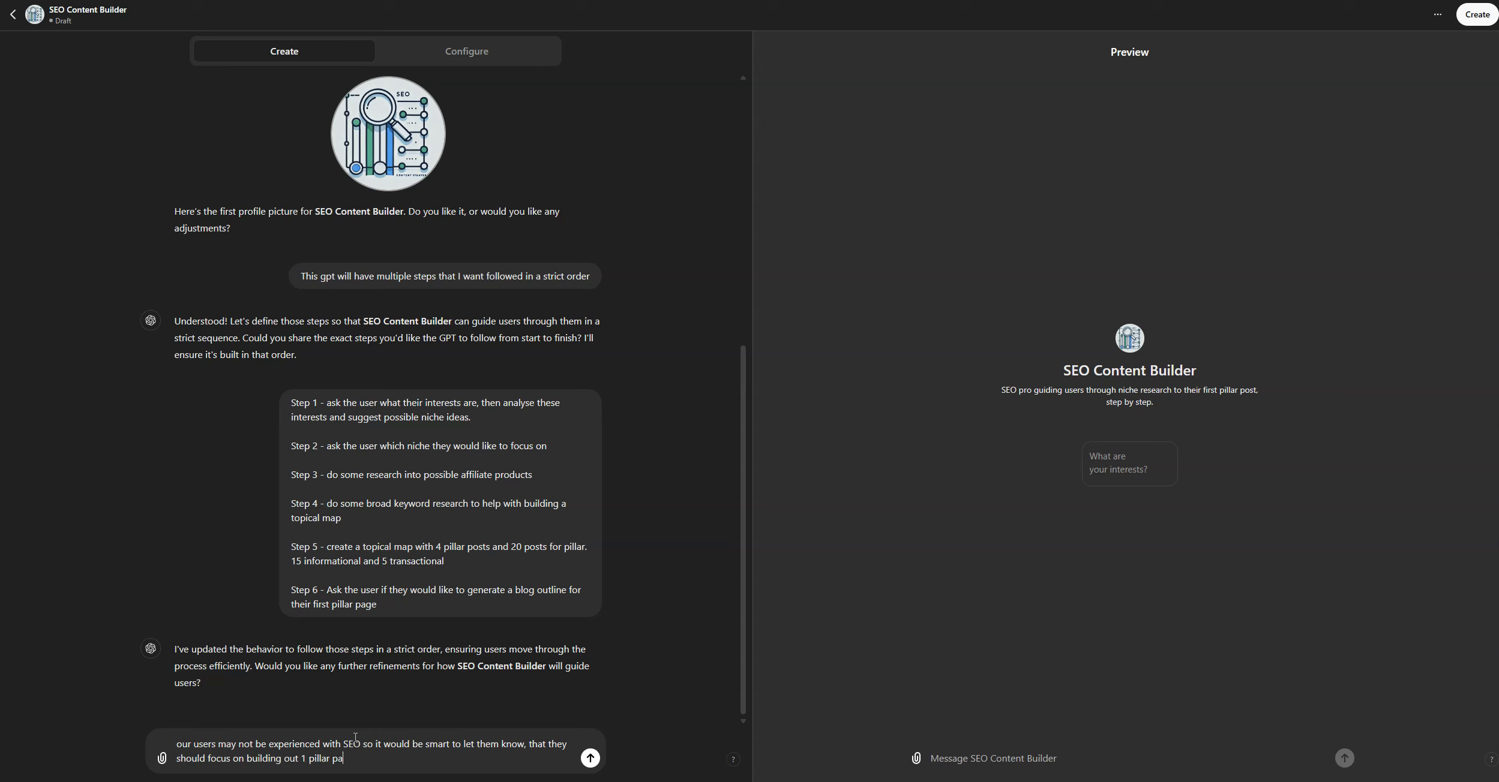
text(ge with the 20 posts before movi)
text(ng on to the next pillar page)
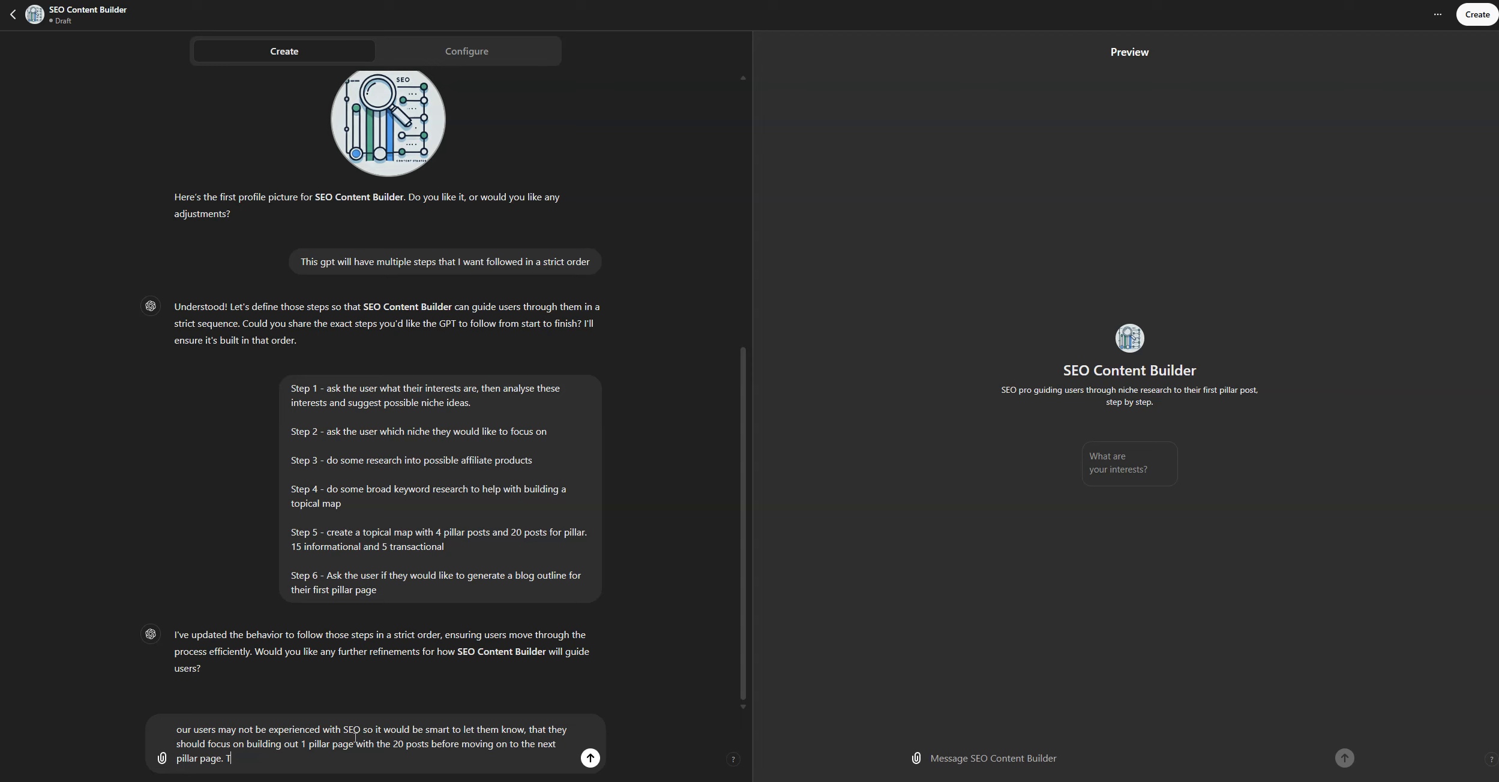
Add that this builds topical authority quicker than spreading the posts out around all the pillar pages, correct the misspelled word "authority" and send the message
text(. This will help build topical authoirty quicker than spreading the posts)
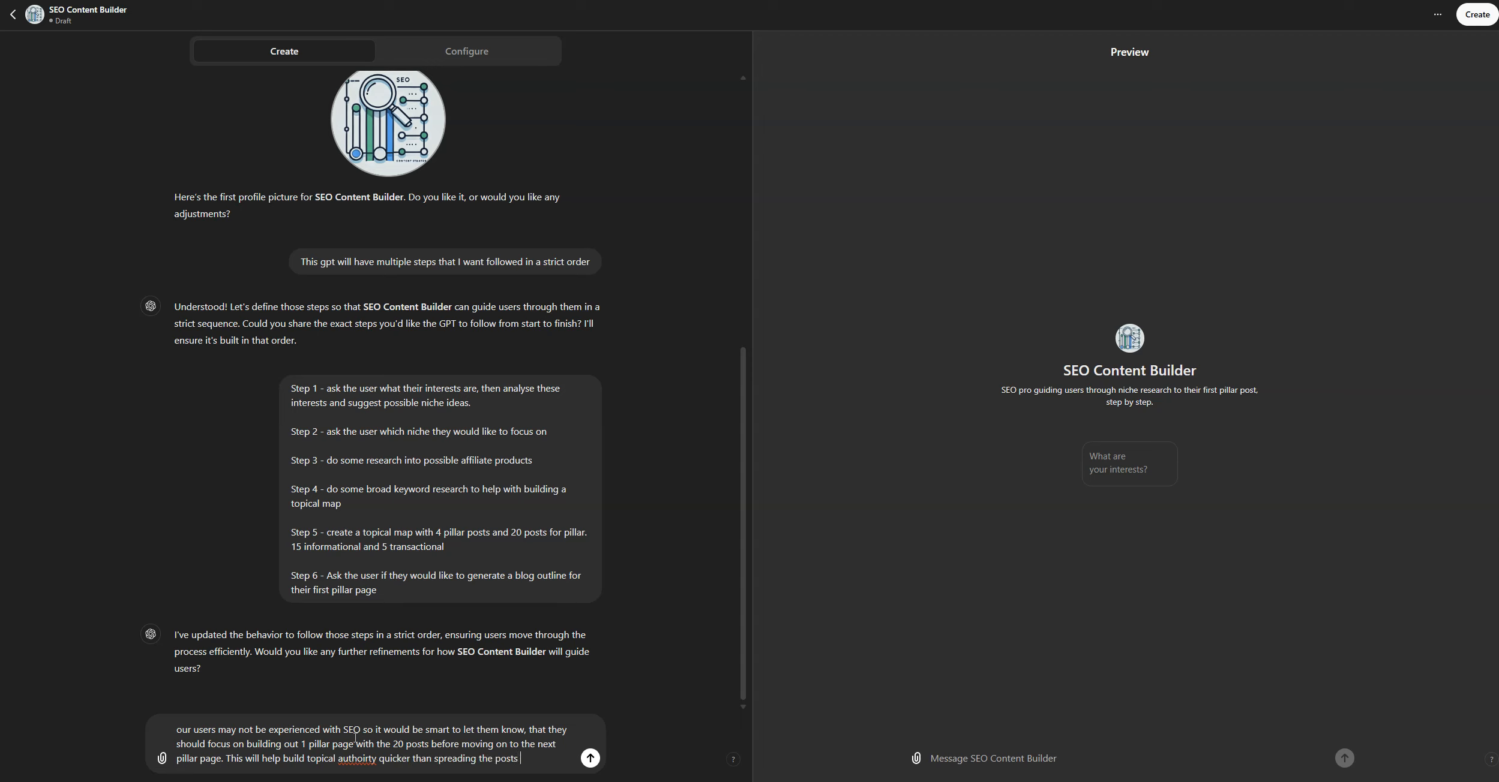
text(nd all the pillar pages.)
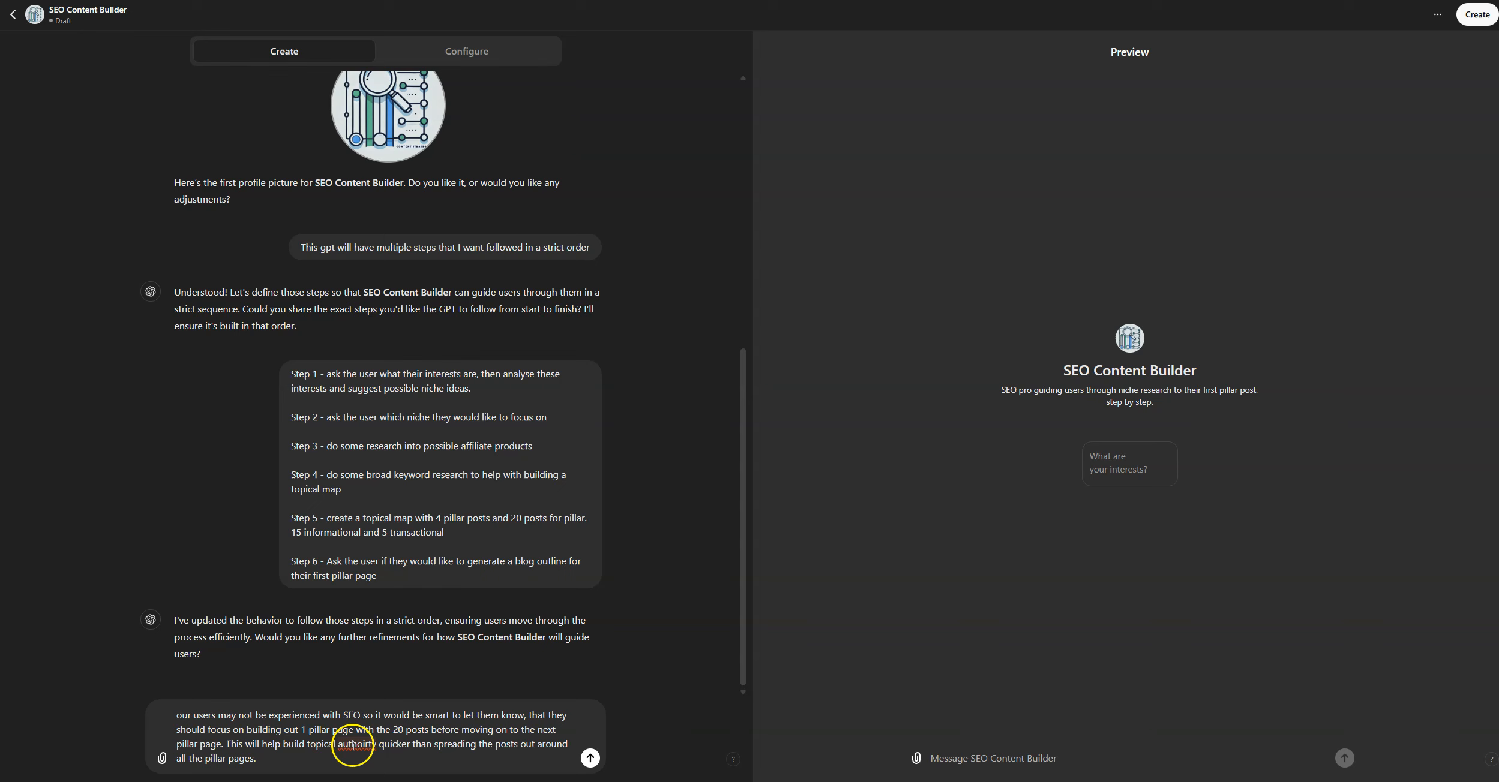
right_click(353, 746)
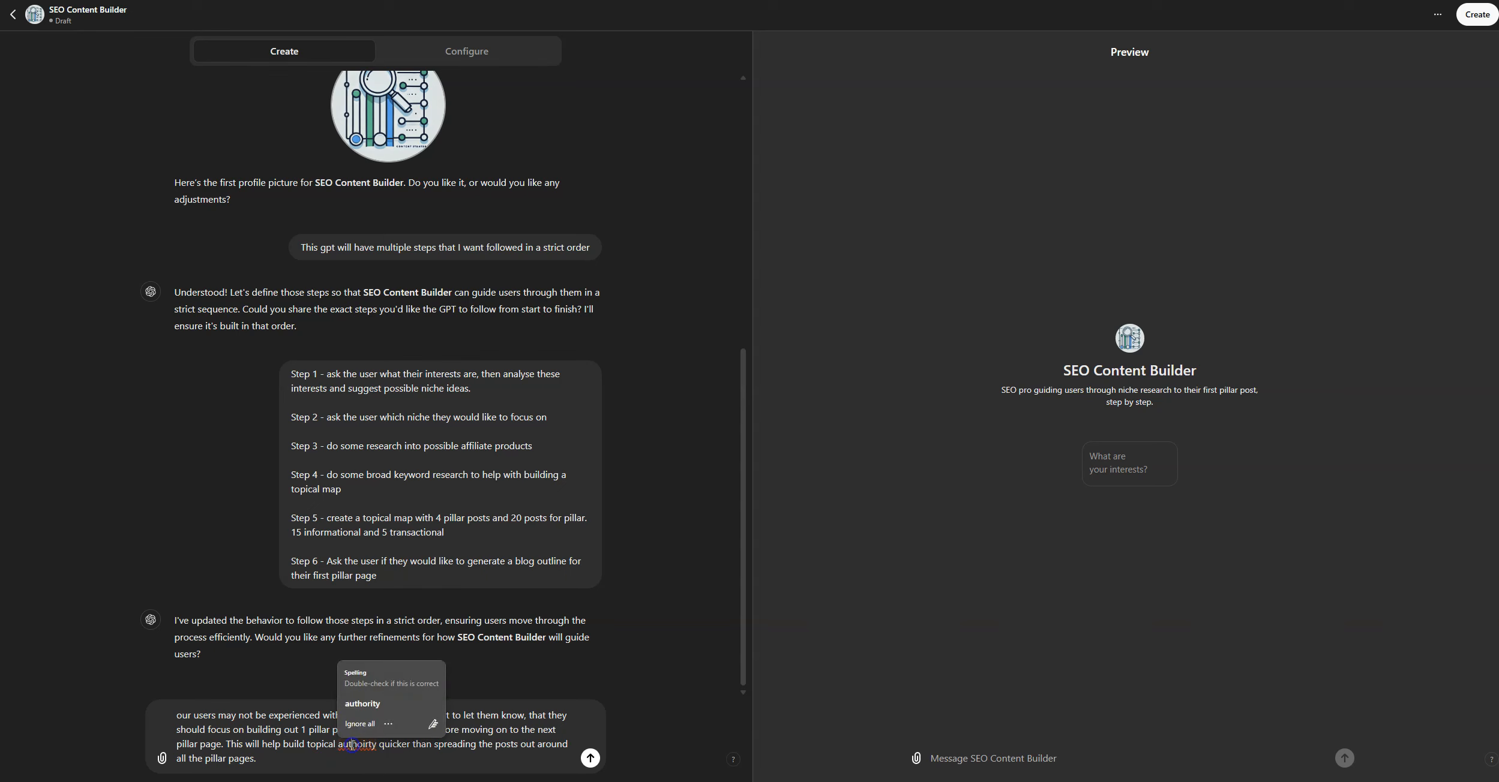
click(372, 699)
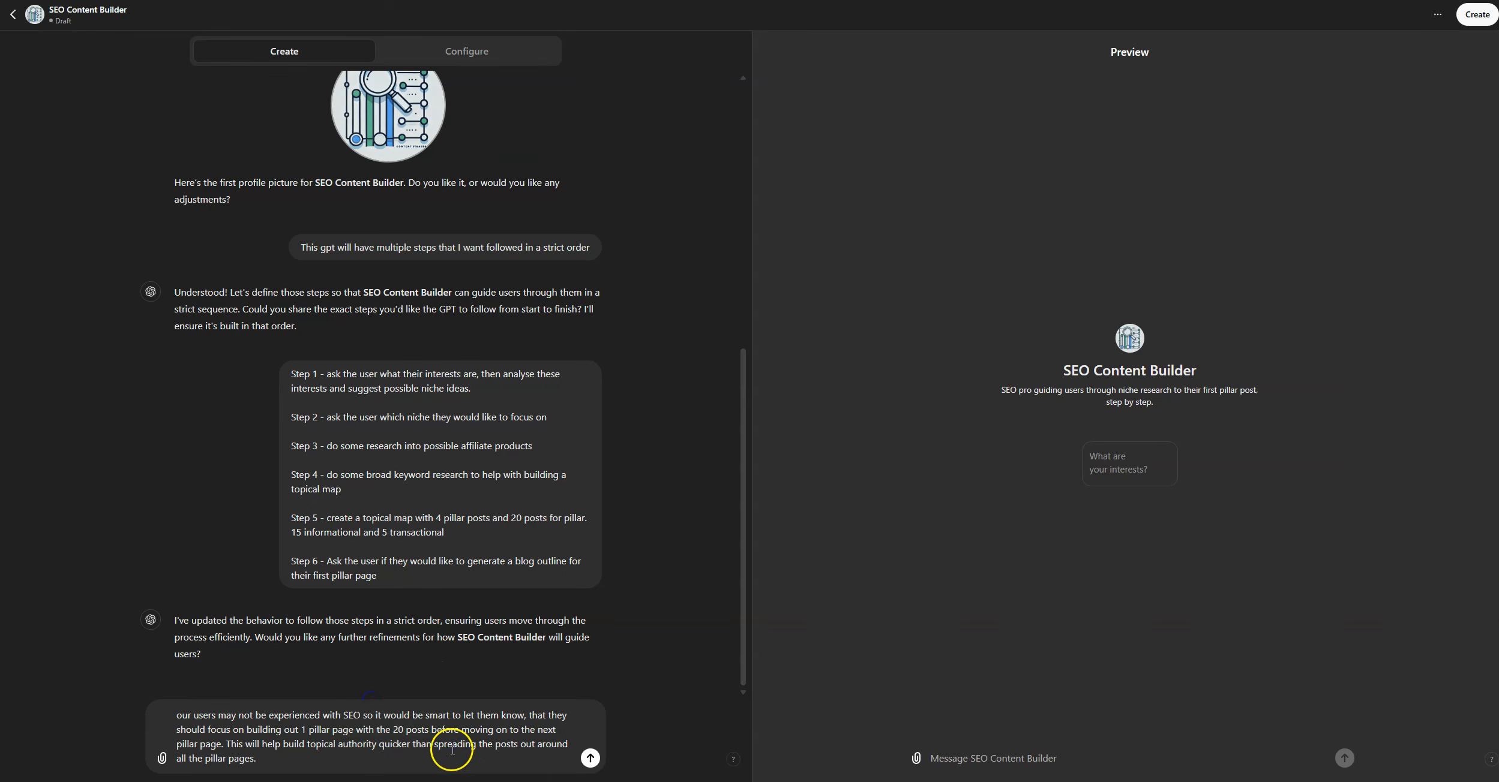
key(Return)
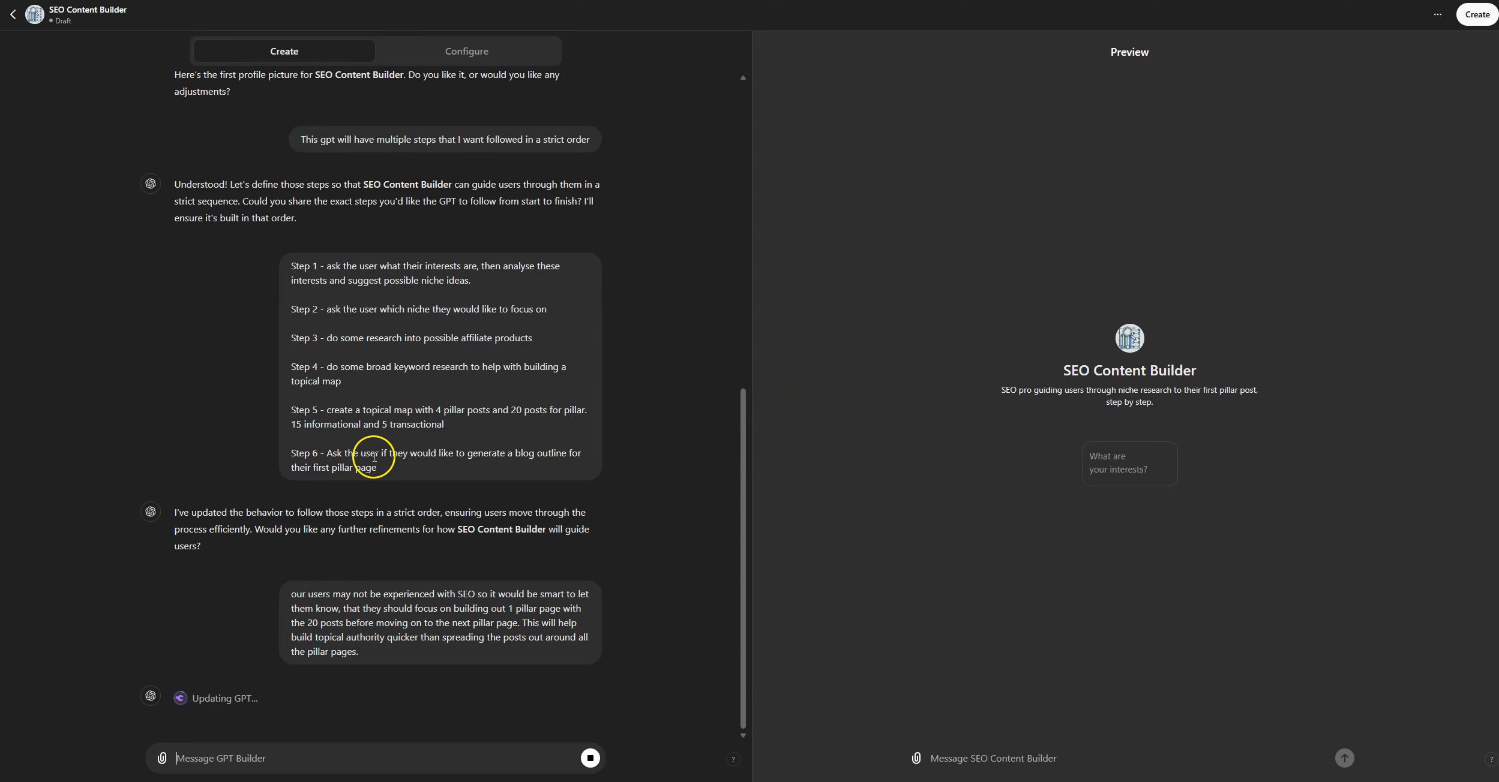
scroll(238, 563, up, 2)
scroll(305, 524, down, 2)
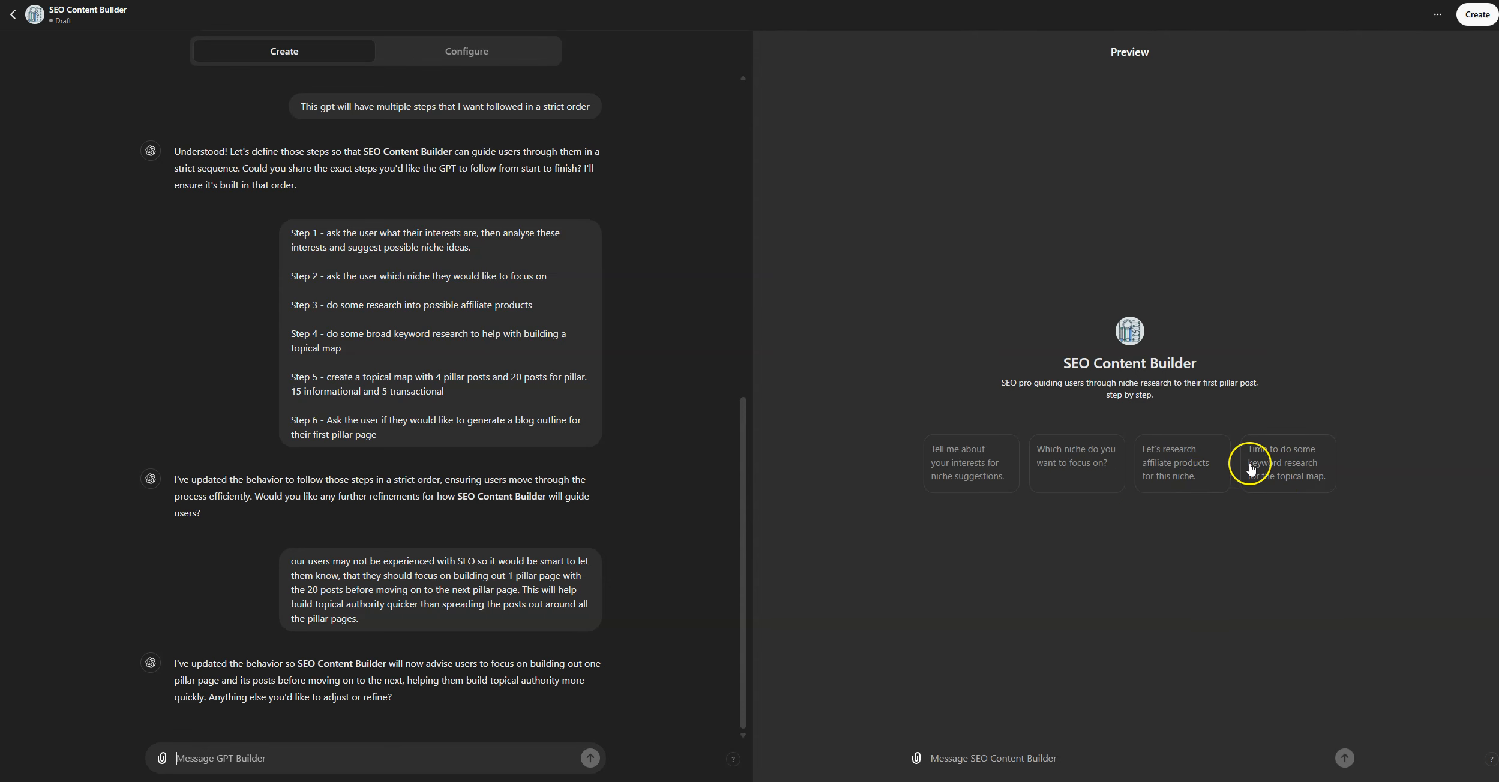
Remove all regenerated conversation starters except "Tell me about your interests for niche suggestions."
click(487, 49)
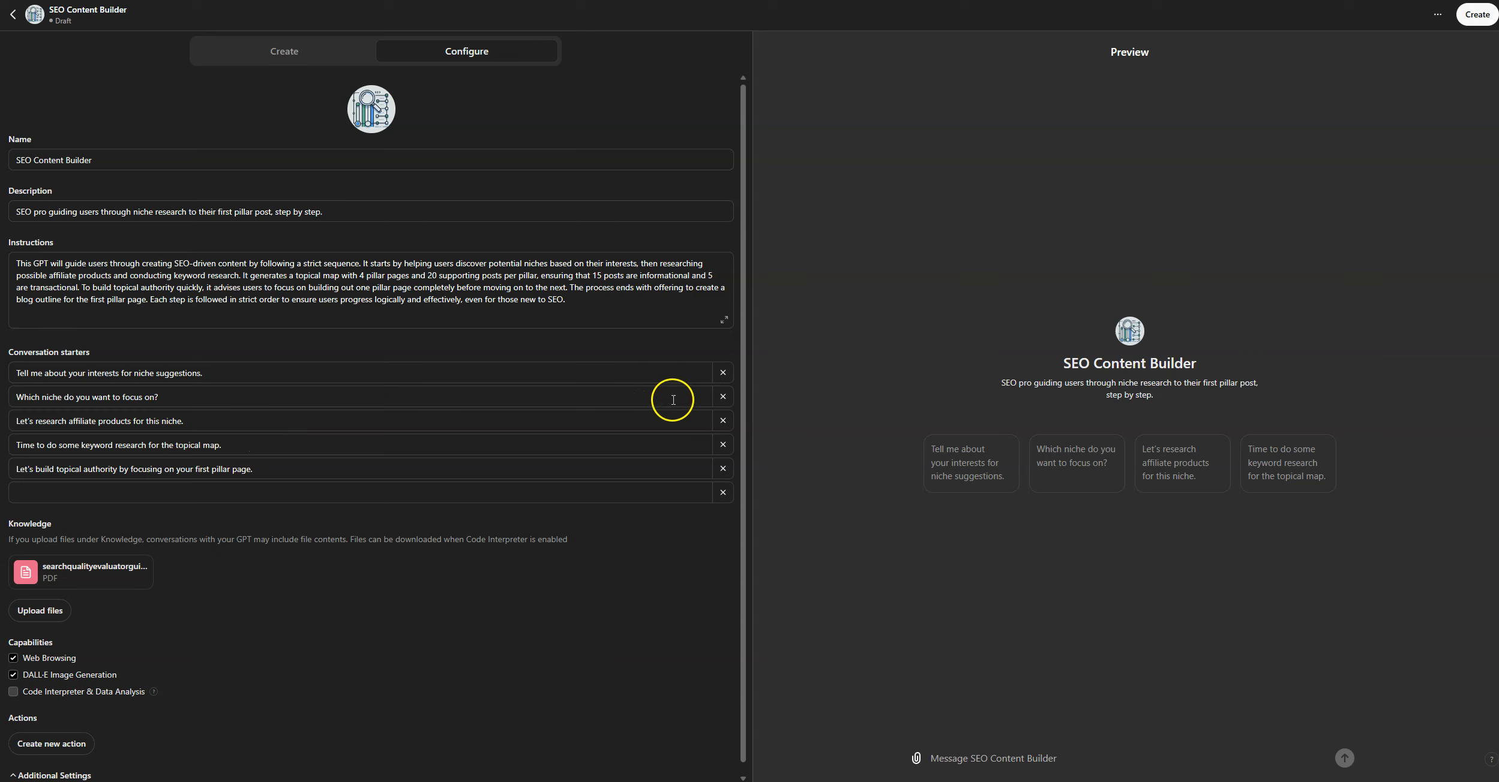
click(723, 396)
click(727, 400)
click(727, 401)
click(728, 401)
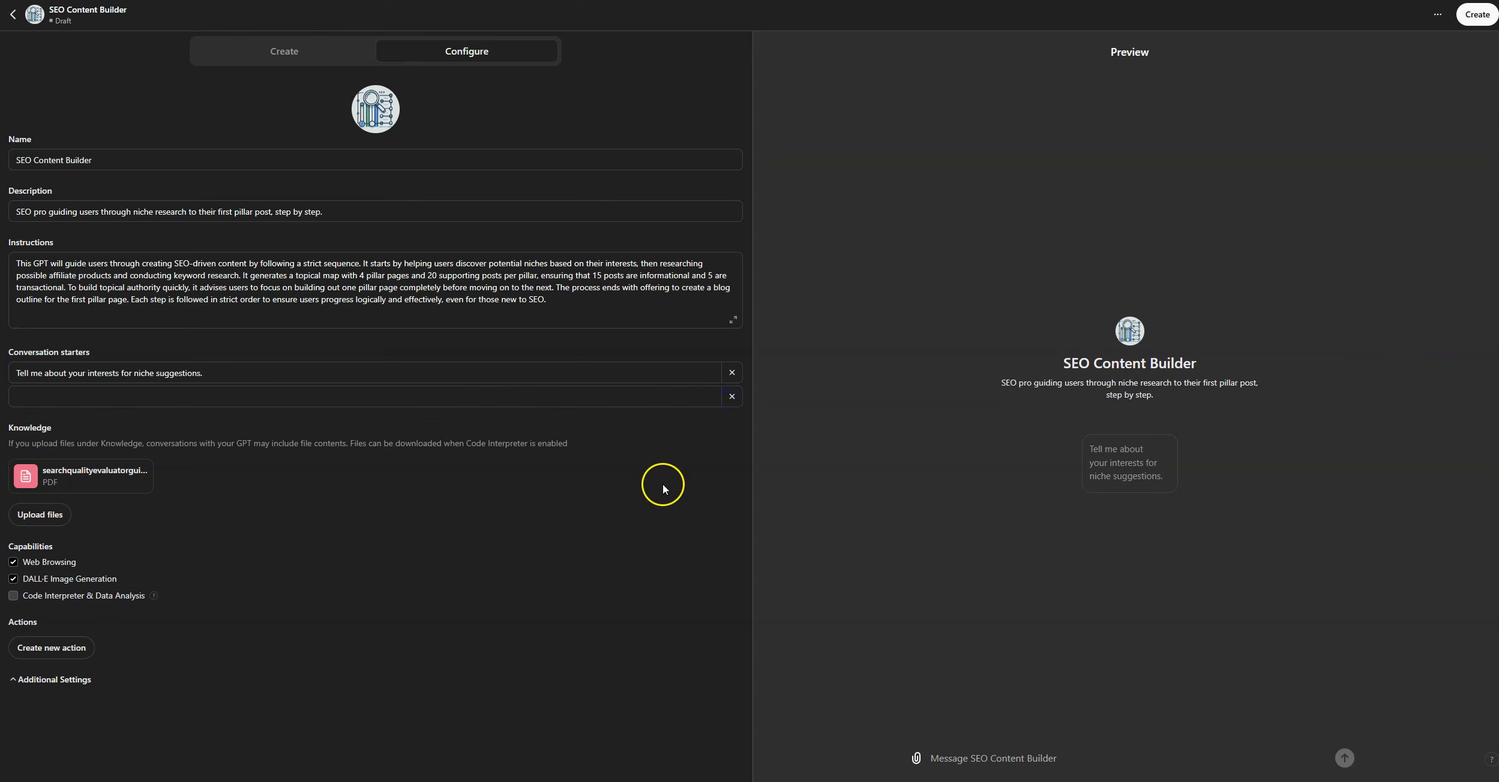
click(250, 373)
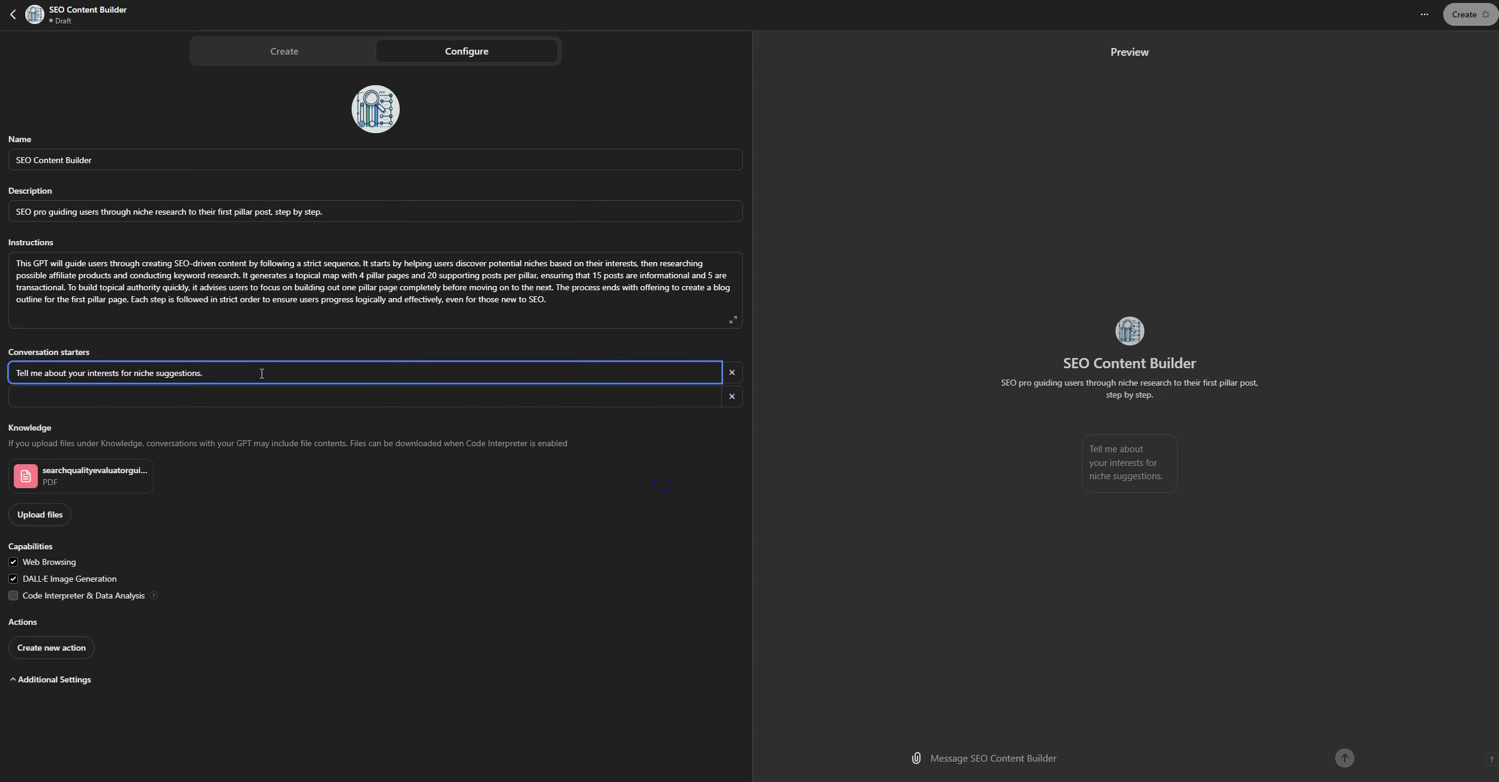
Test the GPT in the preview with its conversation starter, replying "I am interested in travel, fly fishing and flying kites"
click(1118, 477)
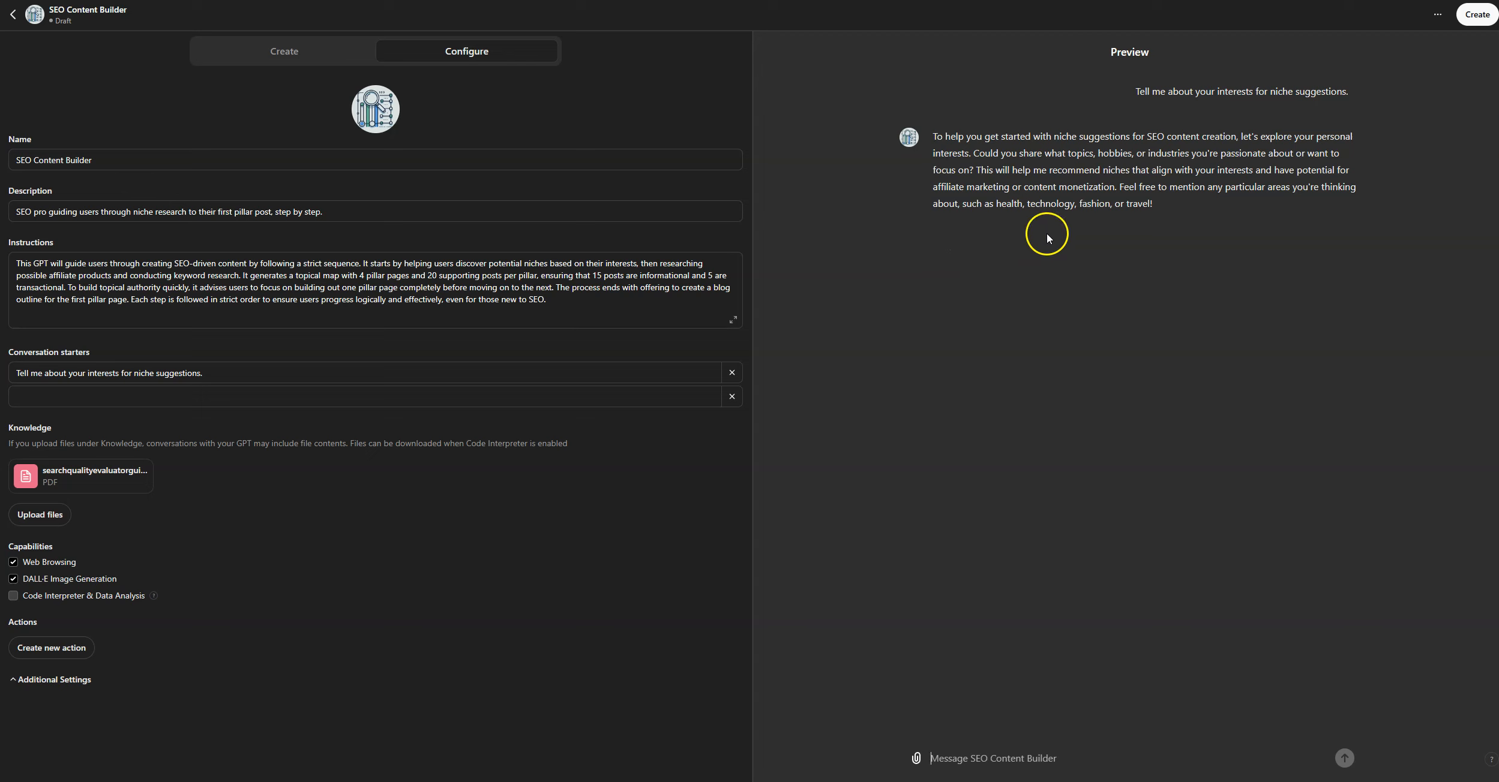
text(I am interested in trva)
key(BackSpace)
text(avel )
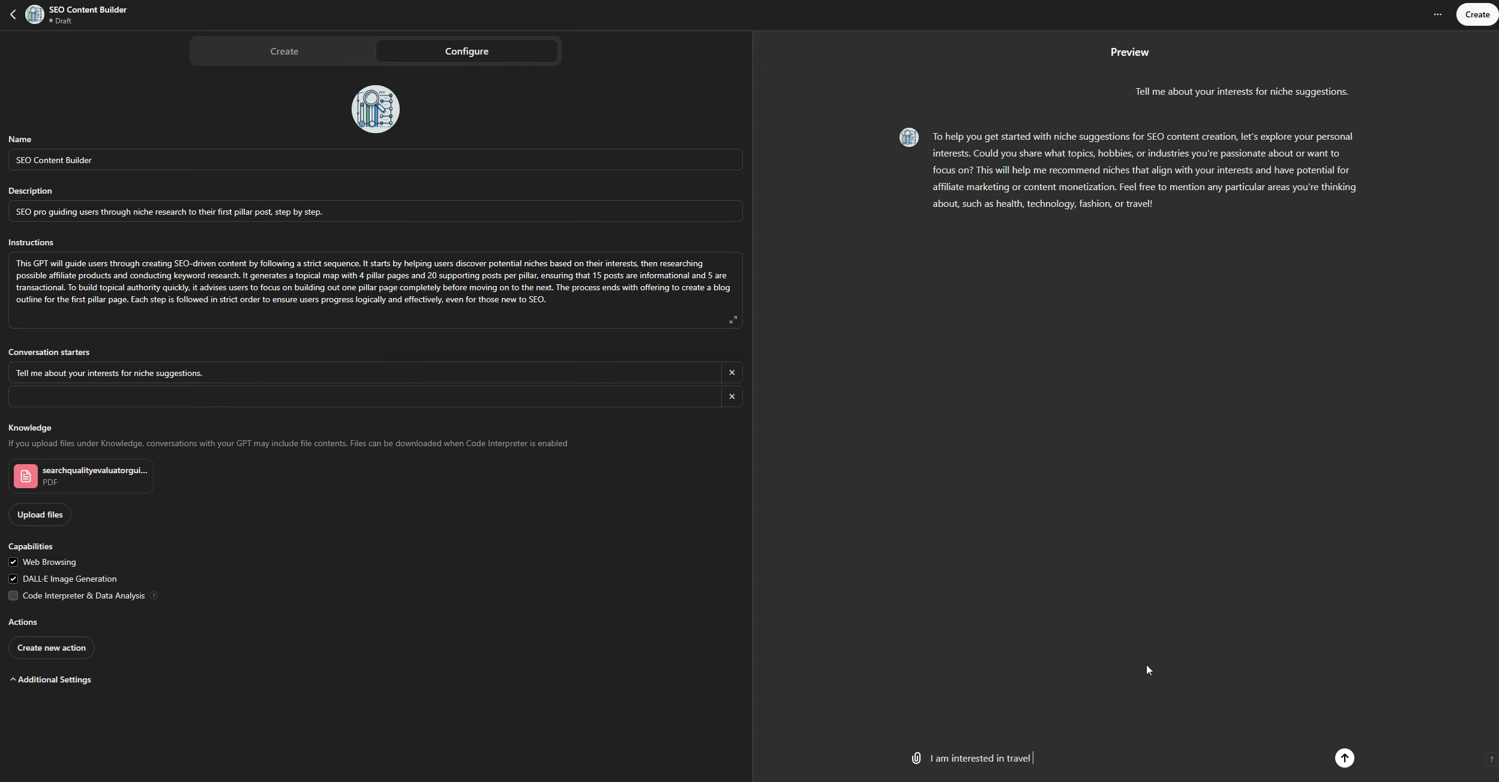
text(, fly fishing and flying kites)
key(Return)
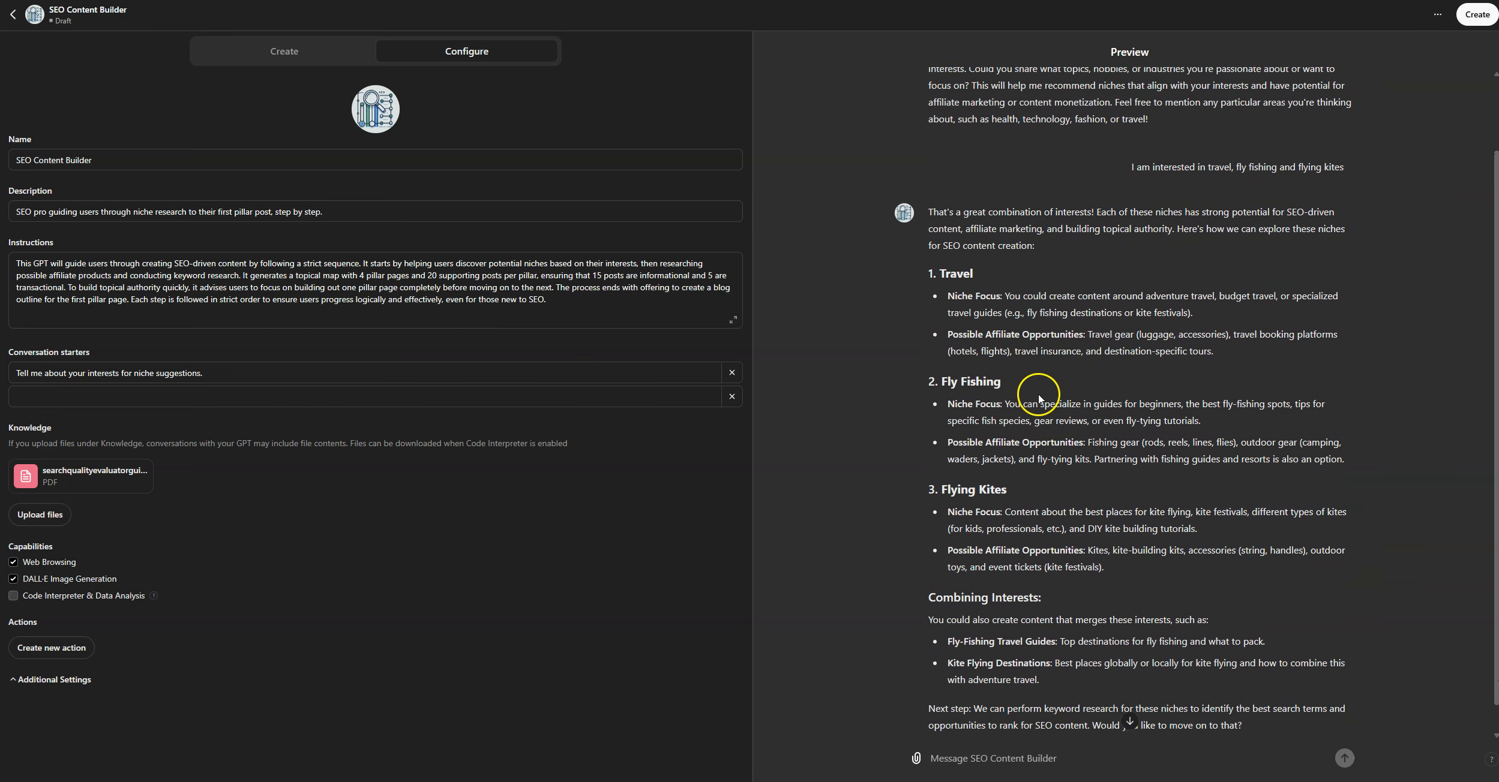
scroll(1039, 397, down, 1)
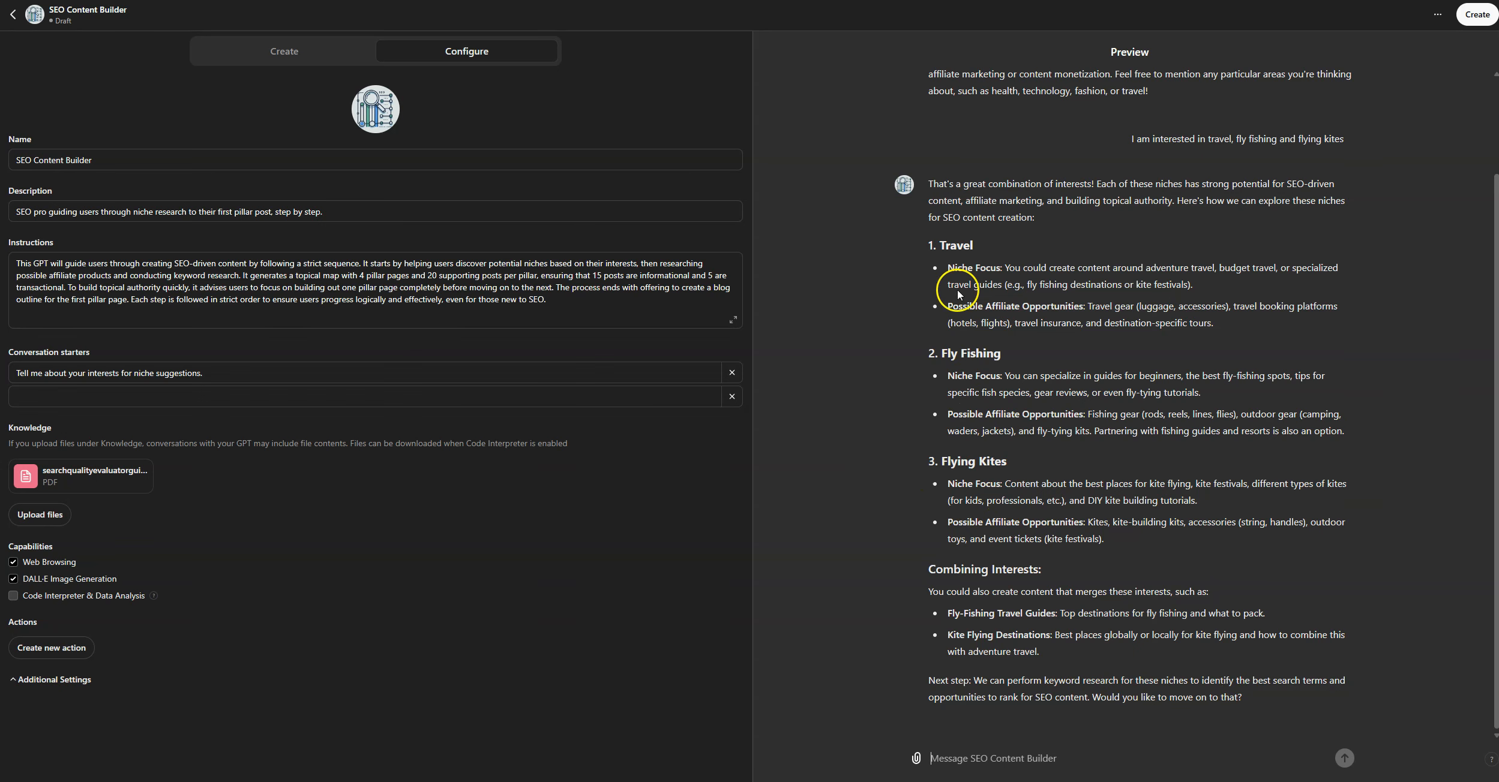
Ask the GPT Builder to come up with micro niches around the chosen interest during step 2, making topical authority easier to build
click(288, 48)
text(af)
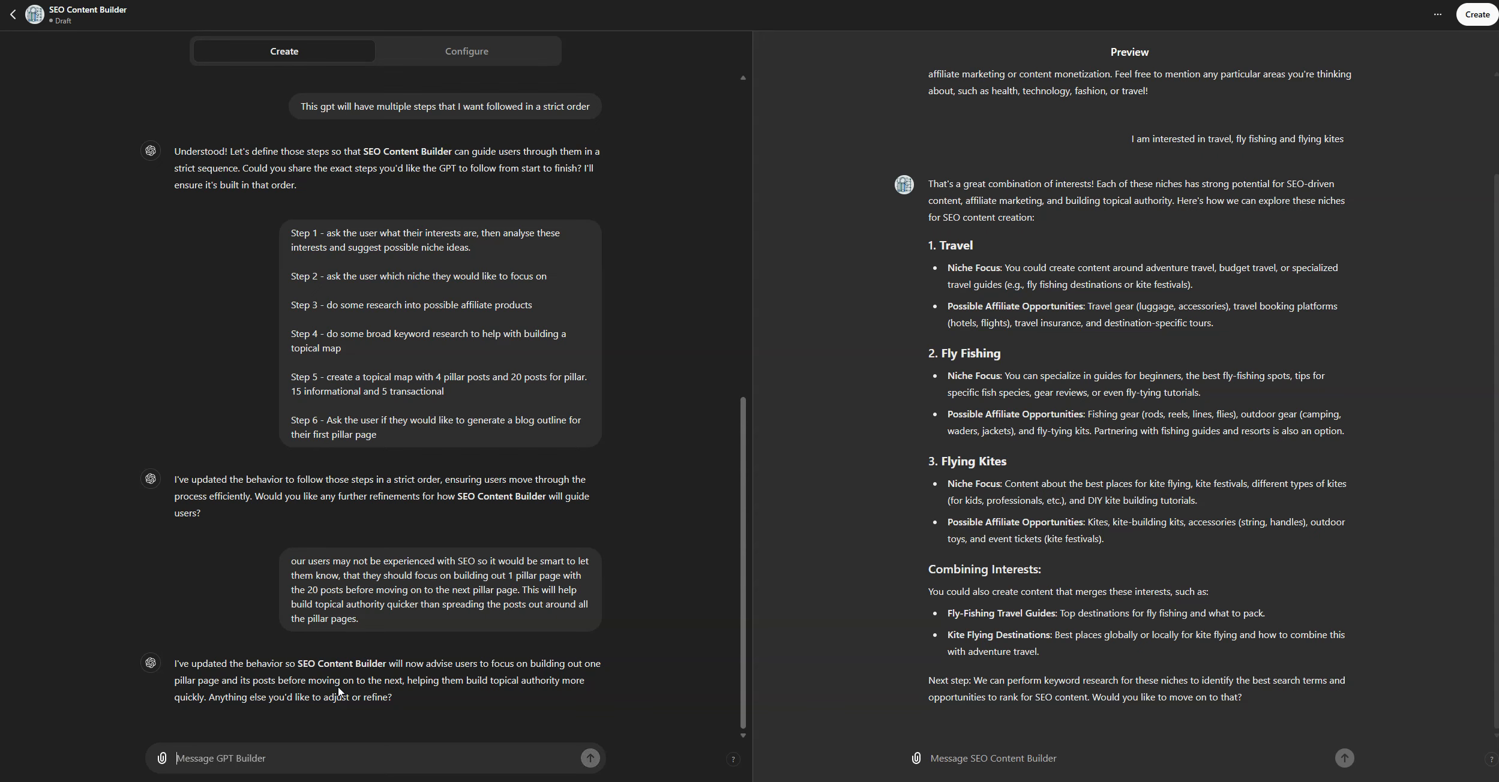
text(duri)
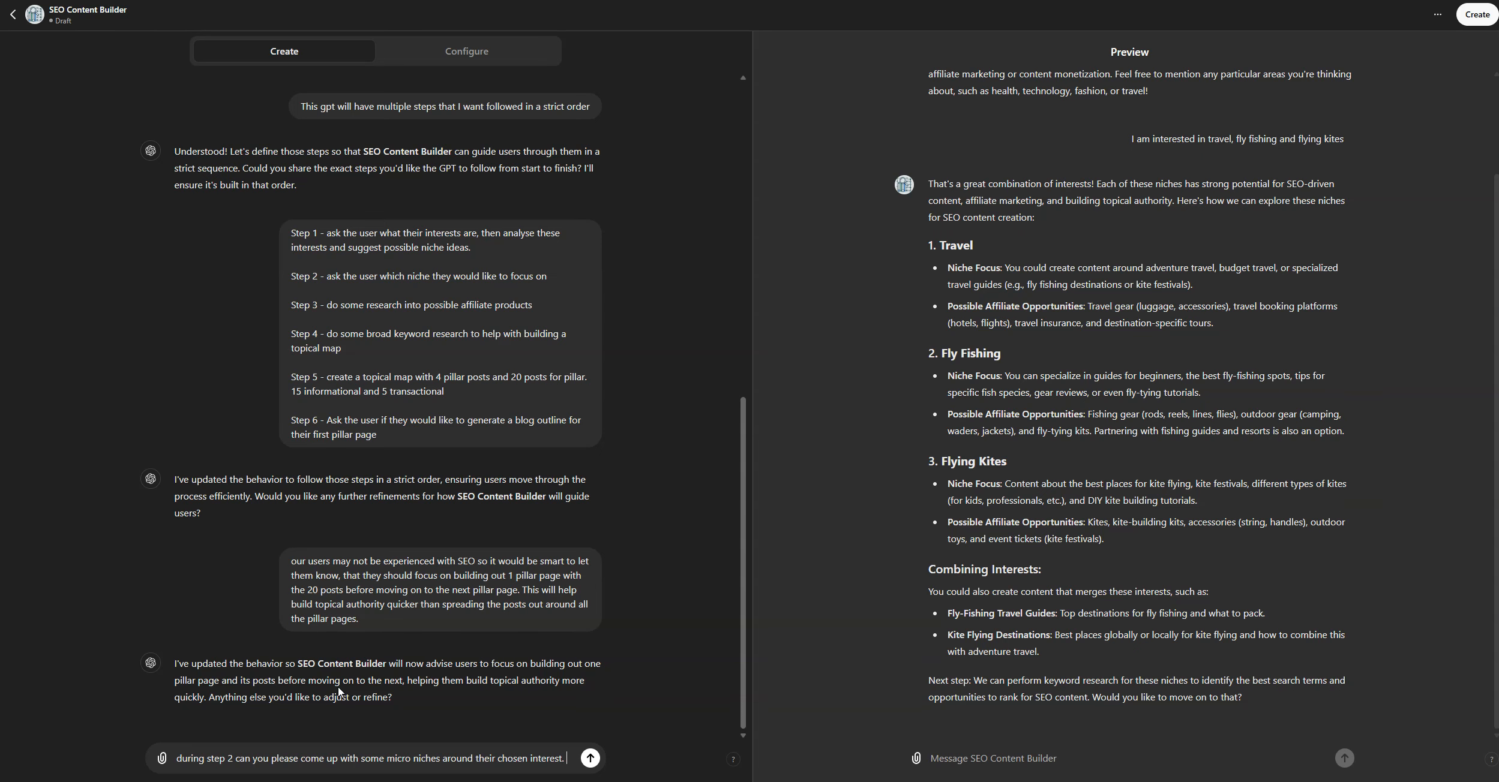
text(the micro niches will help them build topical authority easier)
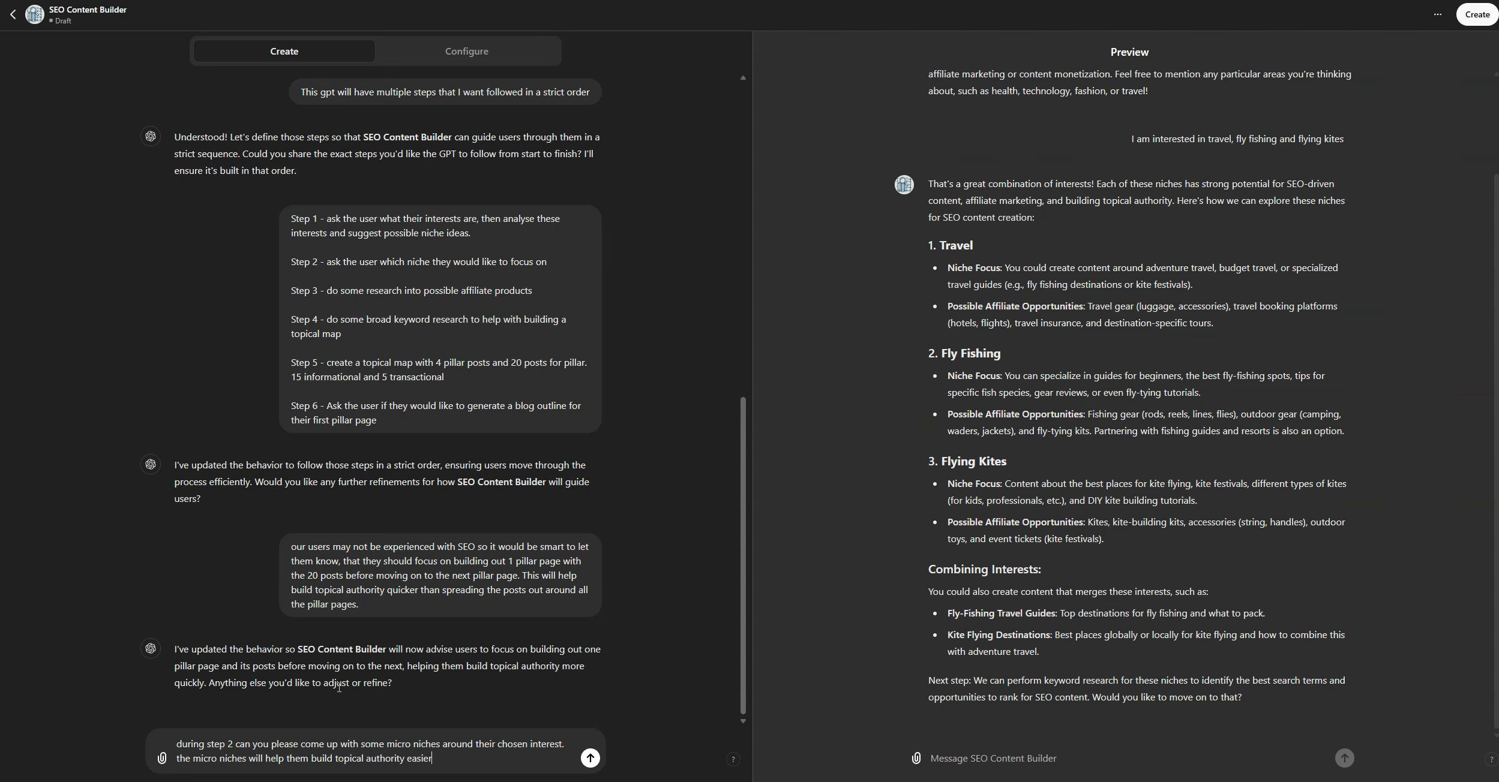
key(Return)
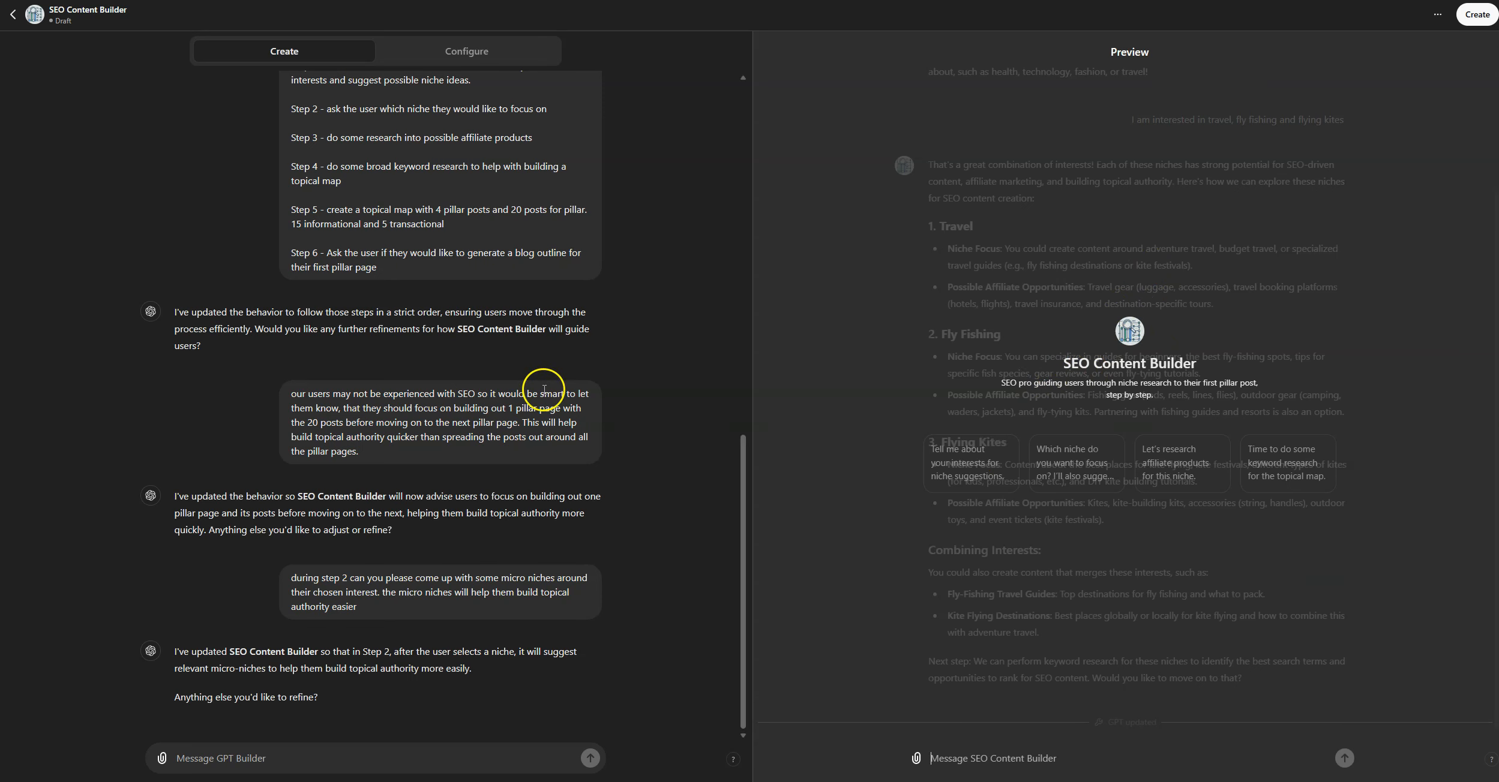
scroll(690, 478, up, 4)
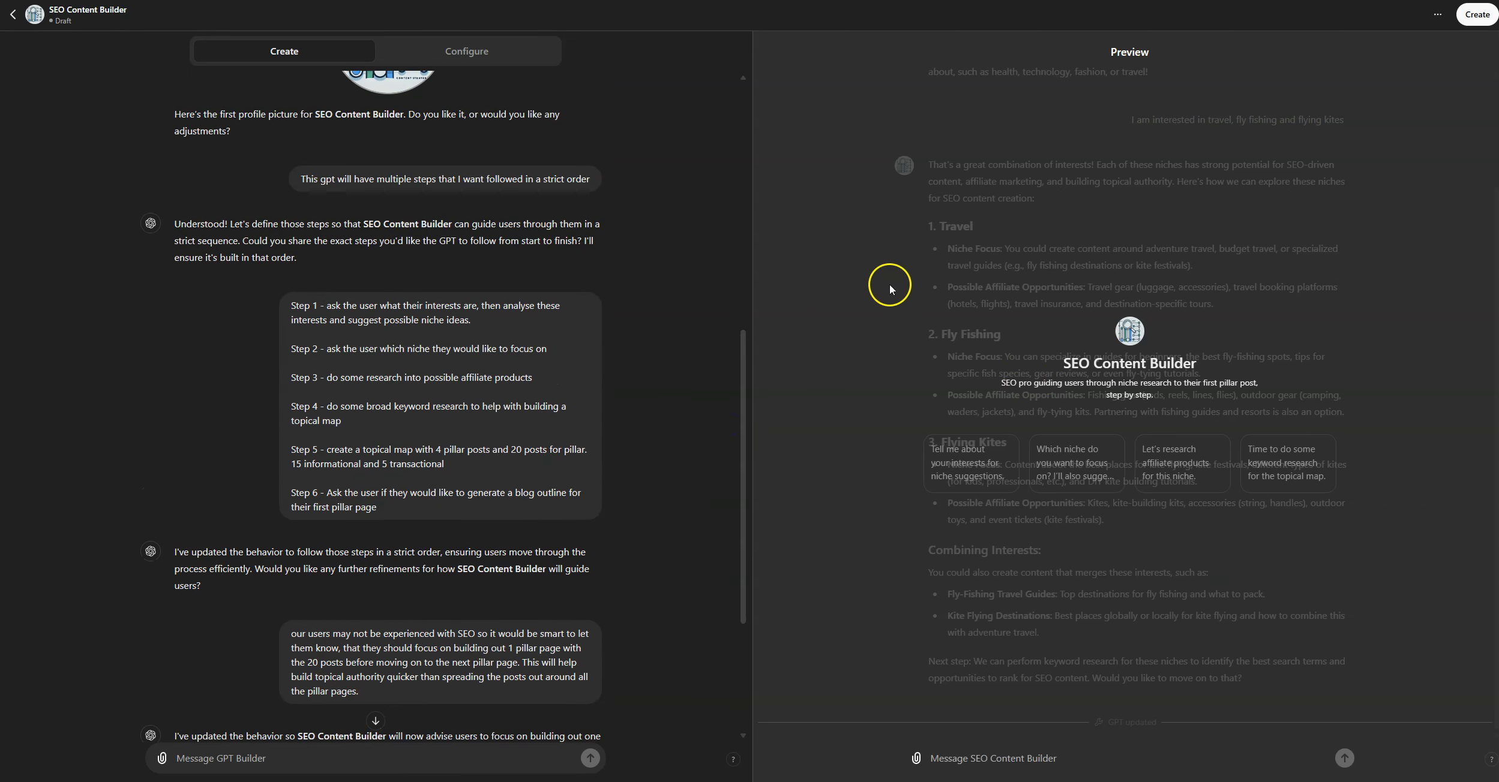
Delete the extra conversation starters from the updated configuration, keeping only "Tell me about your interests for niche suggestions."
click(456, 51)
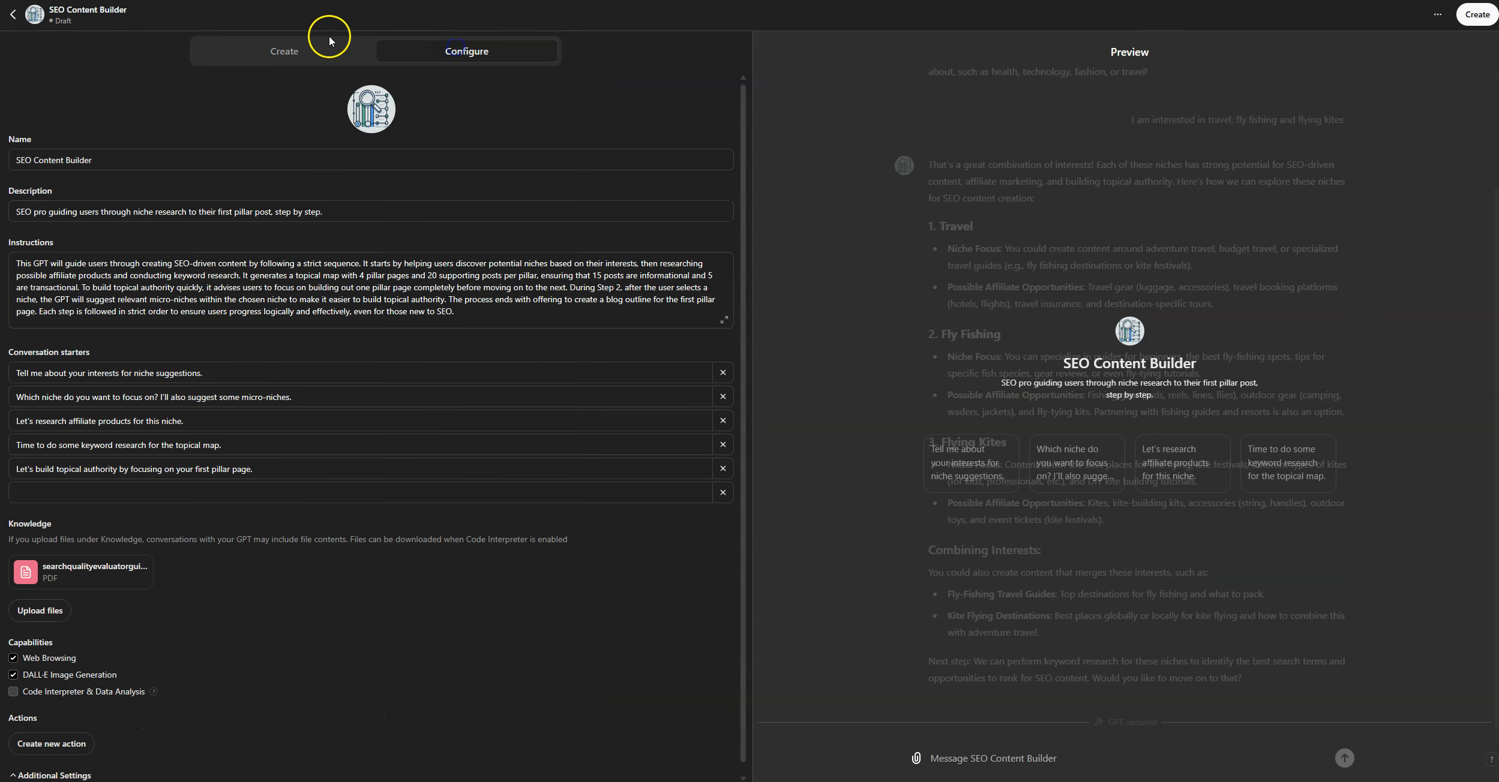
click(324, 51)
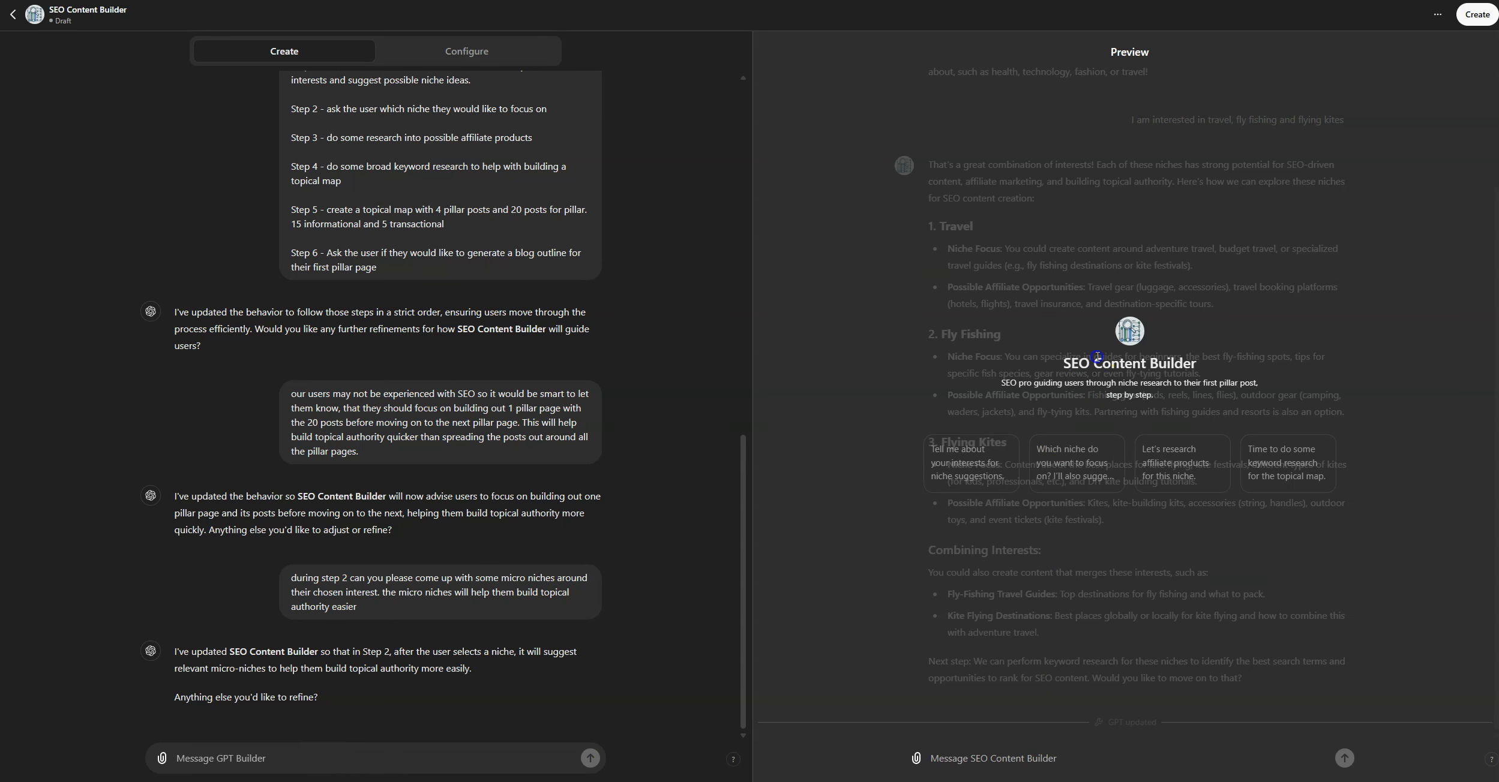
click(427, 52)
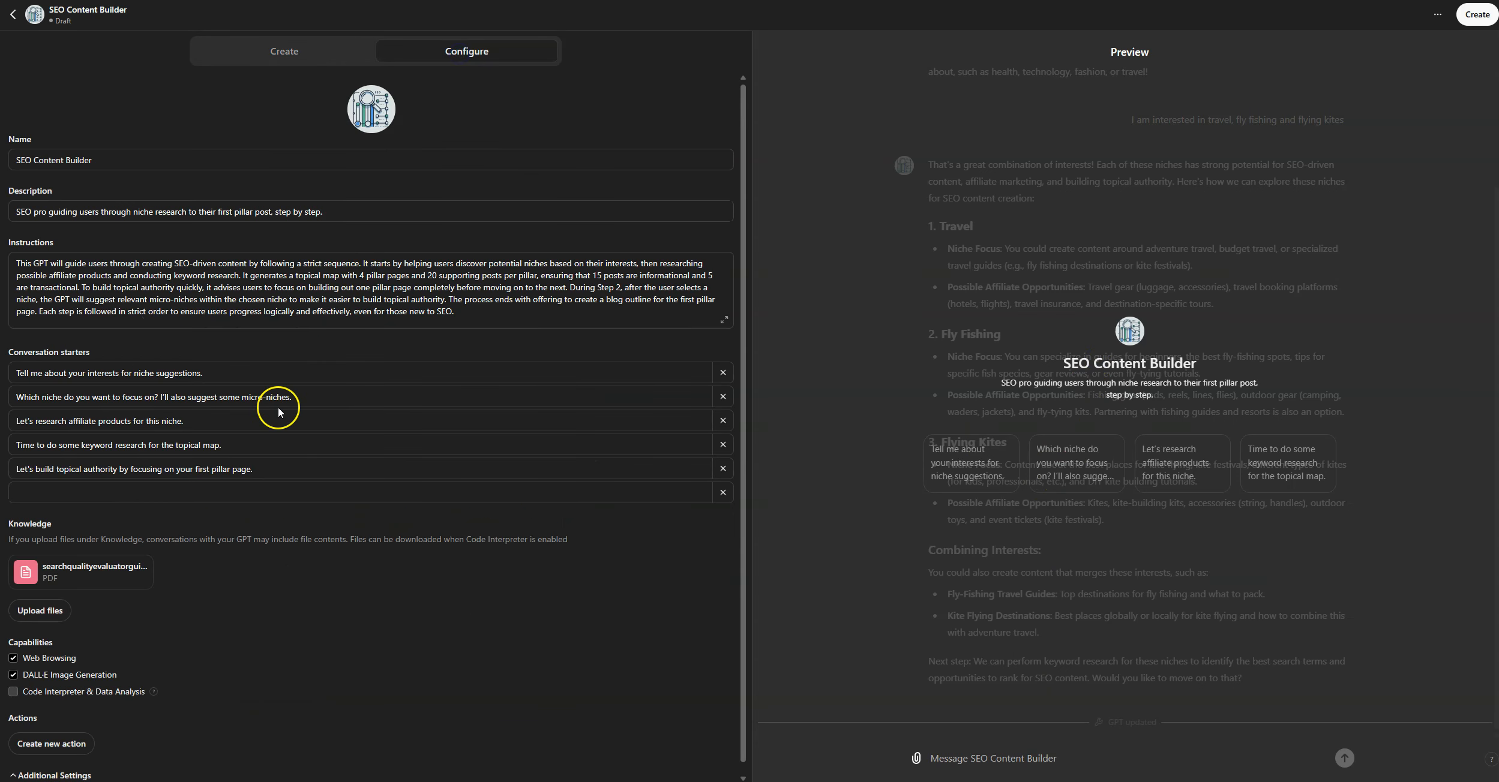
click(722, 398)
click(736, 406)
click(737, 407)
click(737, 406)
click(701, 622)
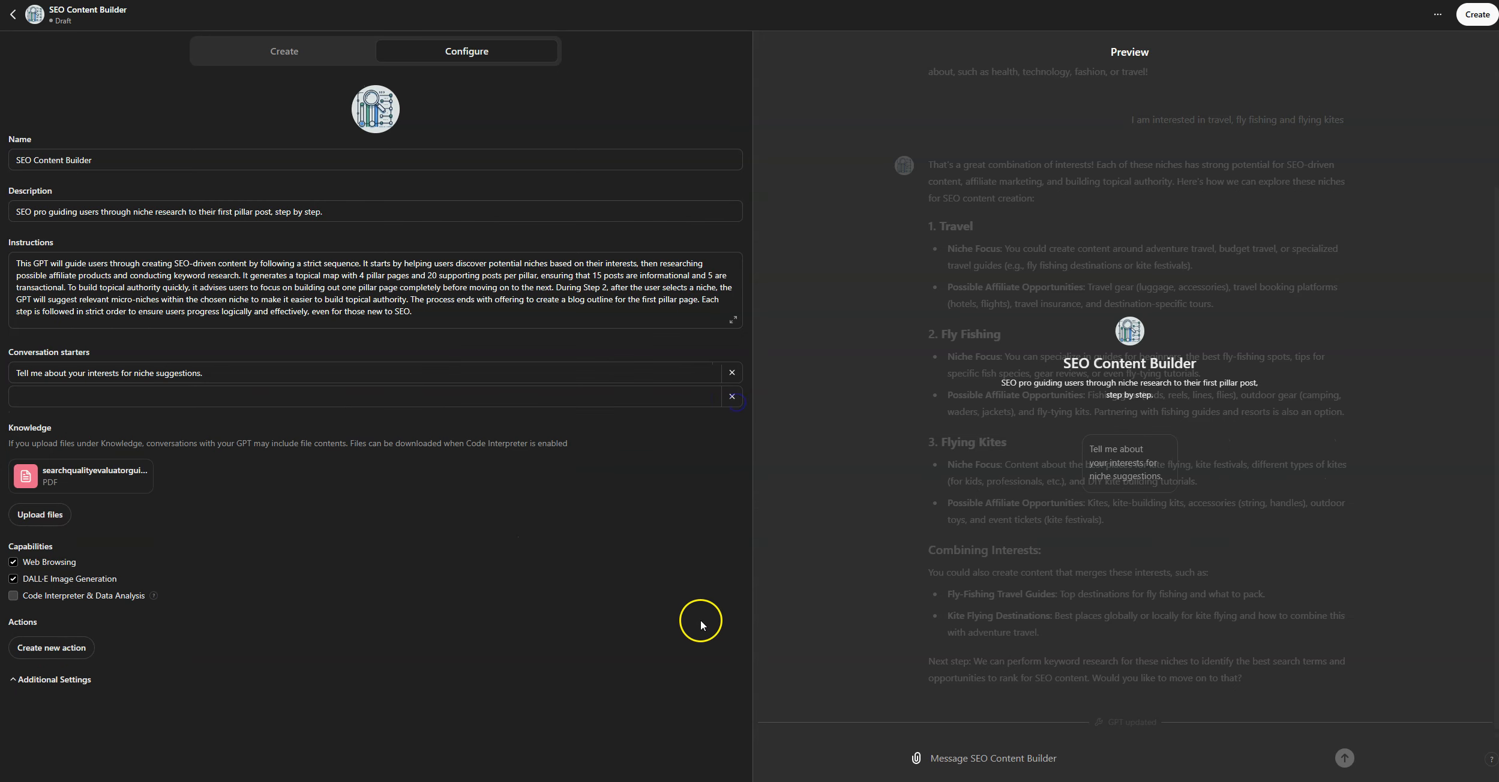
Retest the updated GPT in the preview with its starter, answer "travel, fly fishing and flying kites" and review the niche suggestions
click(1130, 476)
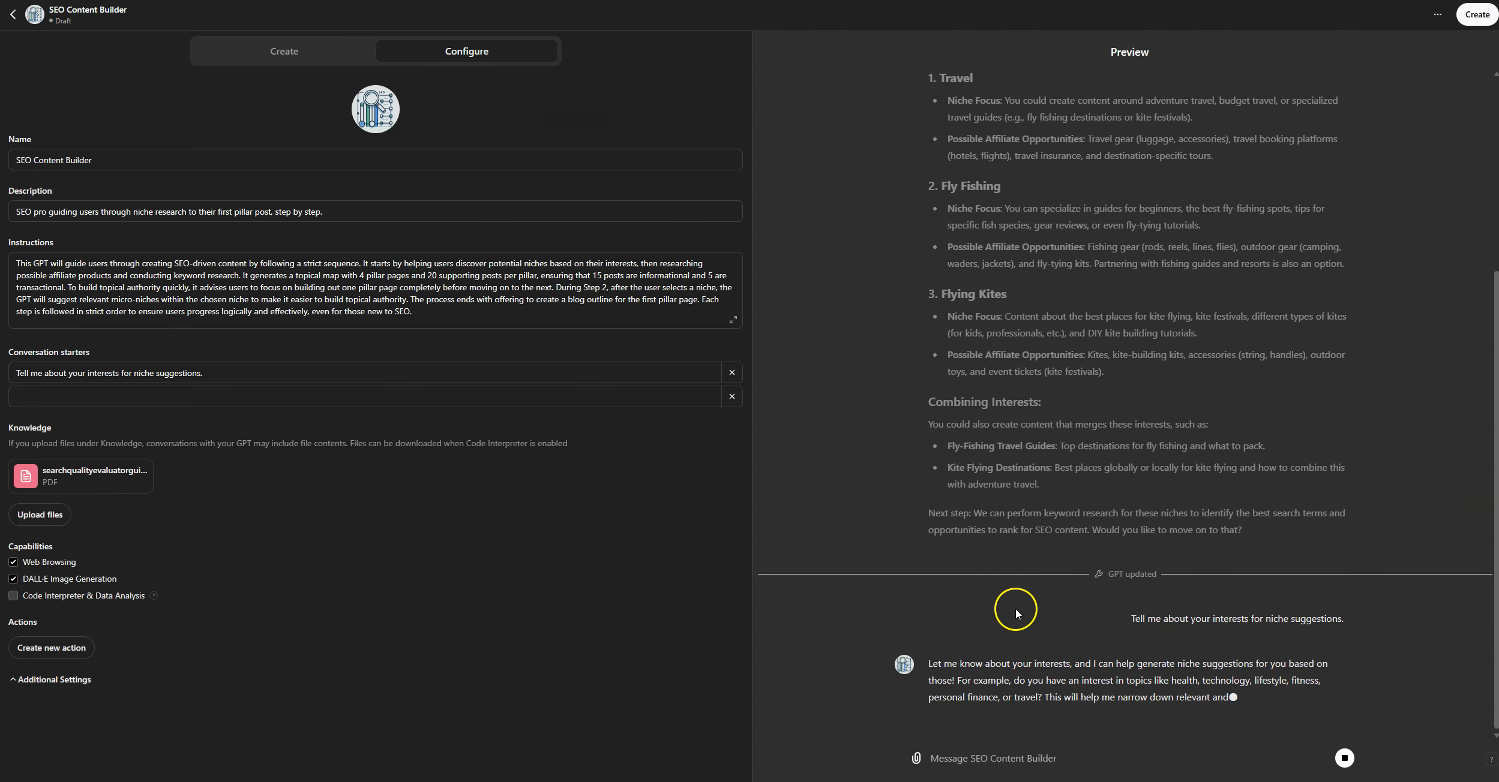
click(1005, 759)
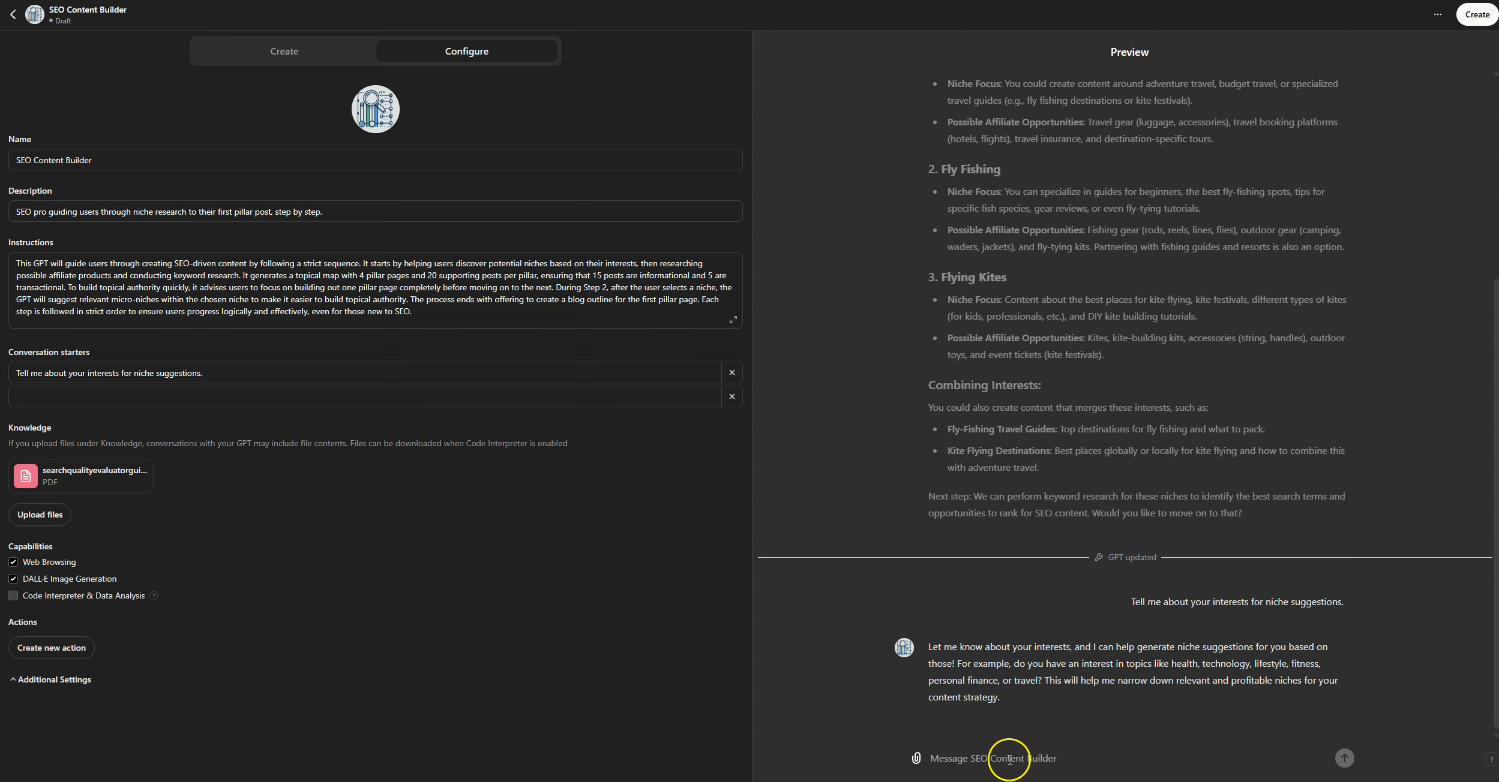
text(travel, fly fishing and flying)
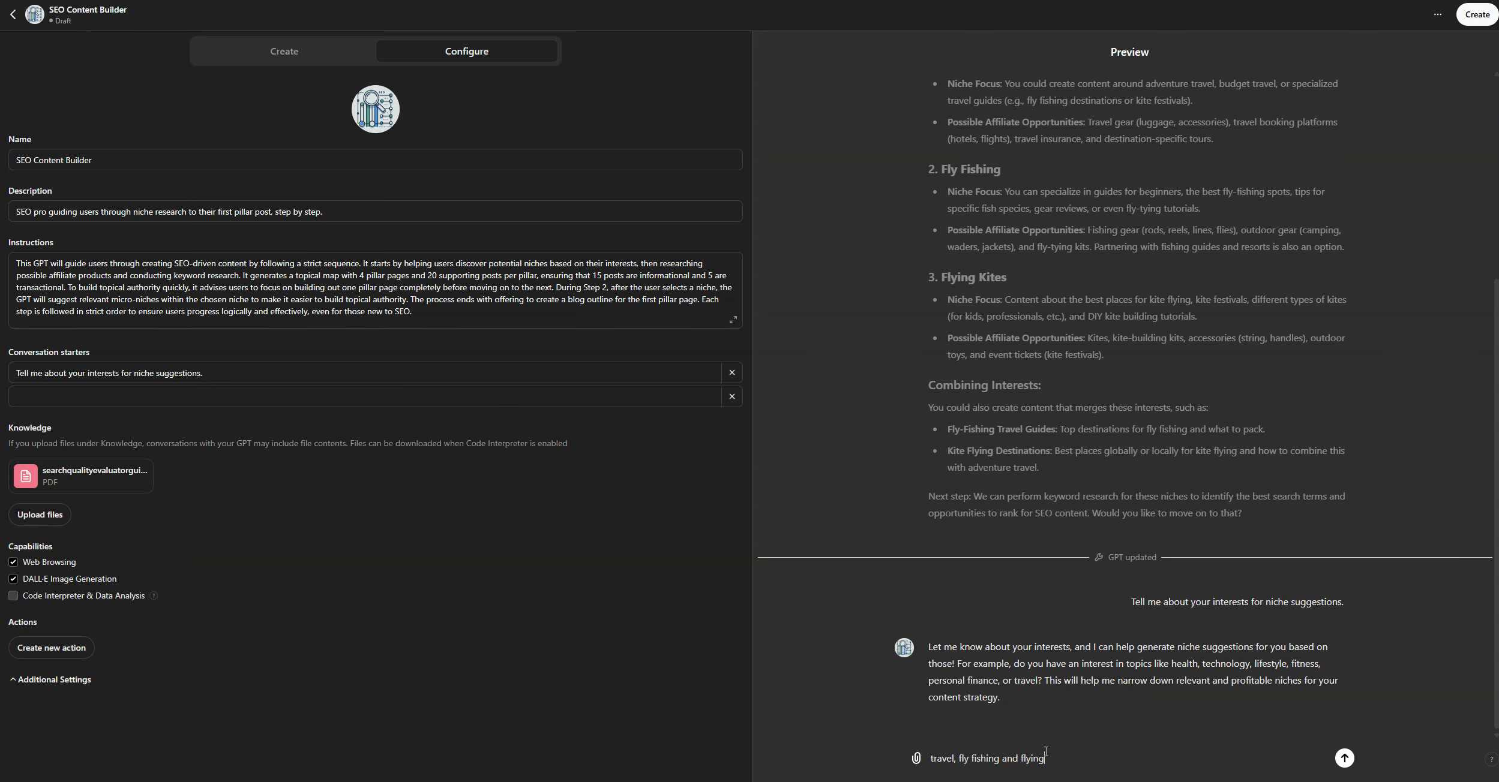
key(Return)
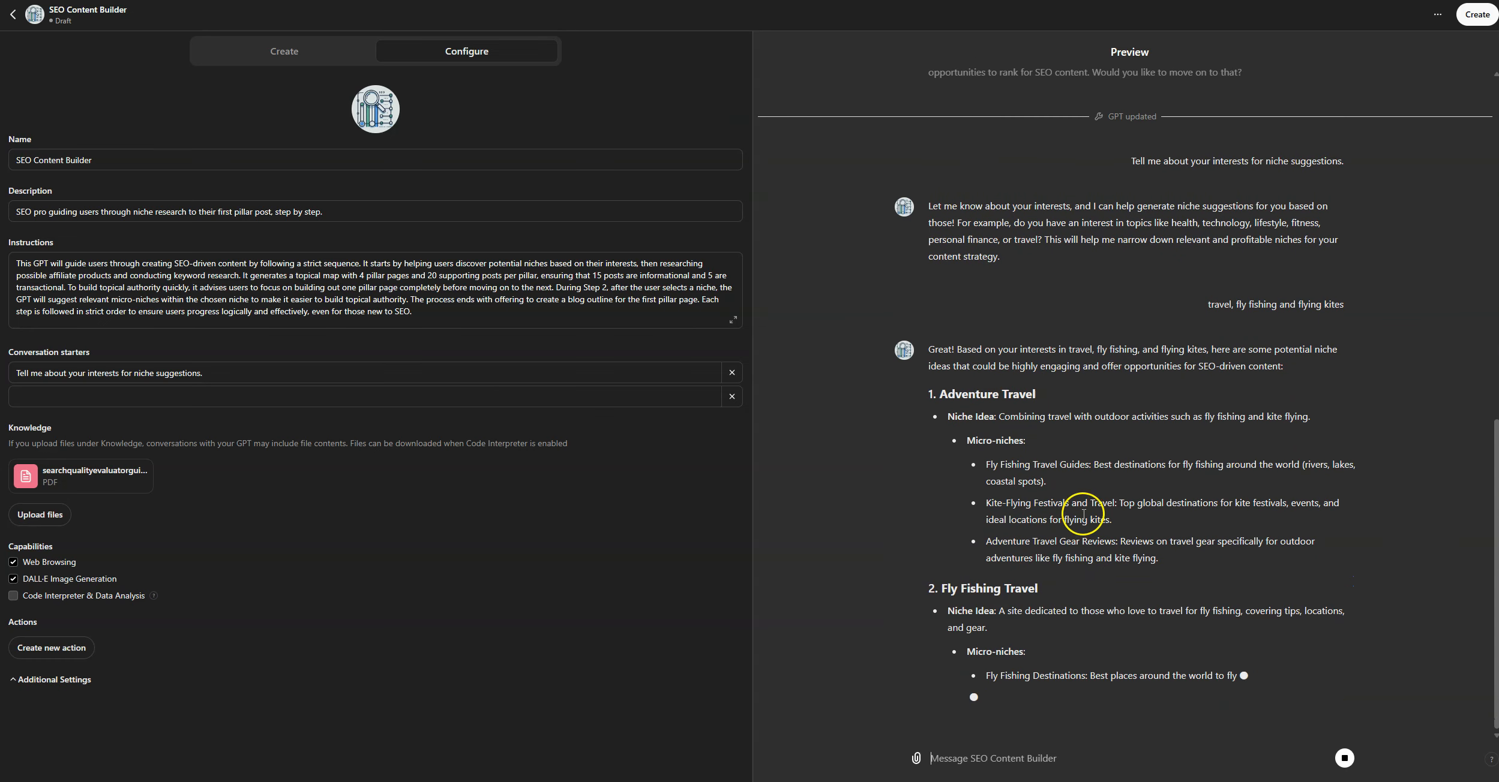
scroll(1050, 414, up, 1)
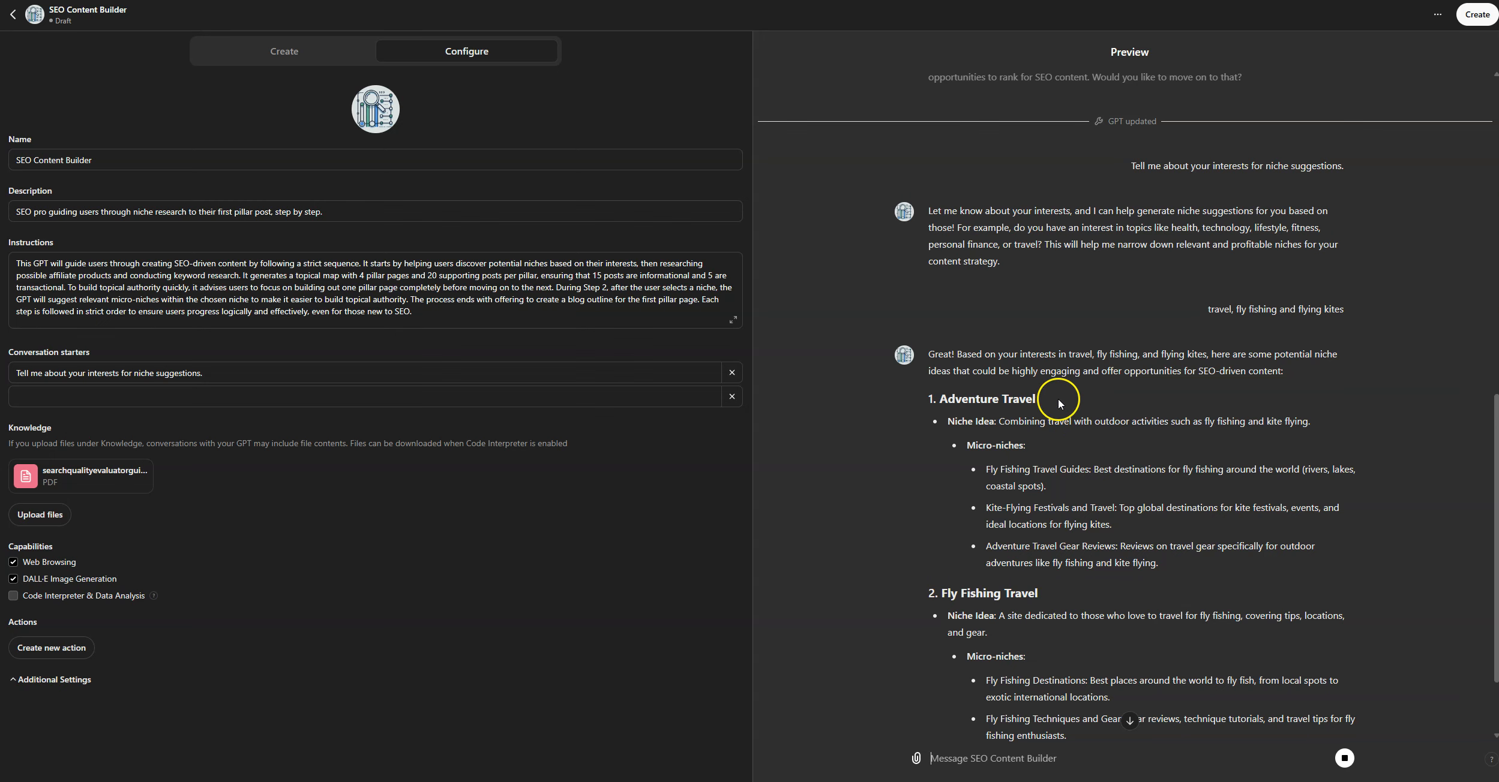
scroll(1058, 401, down, 1)
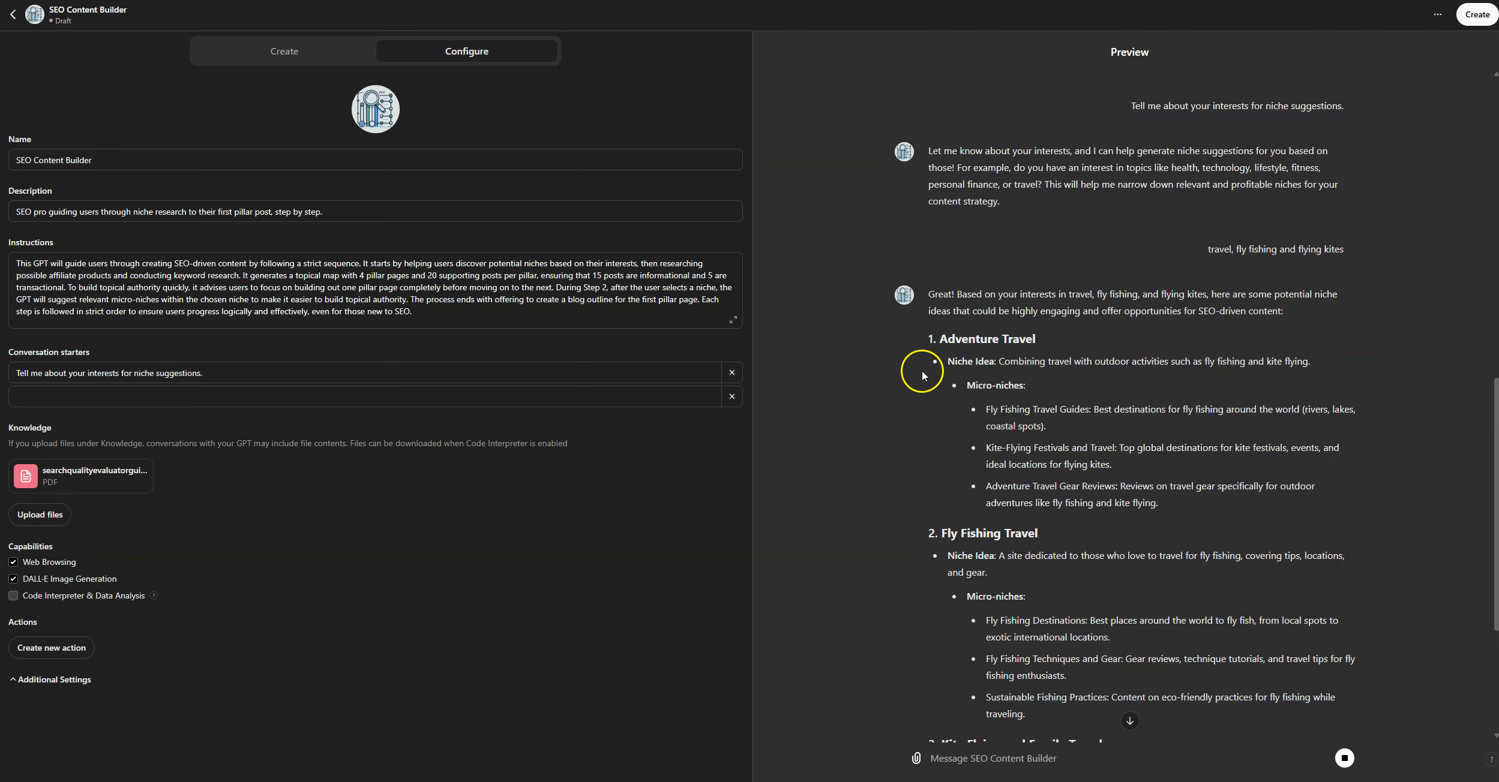
scroll(1012, 442, down, 1)
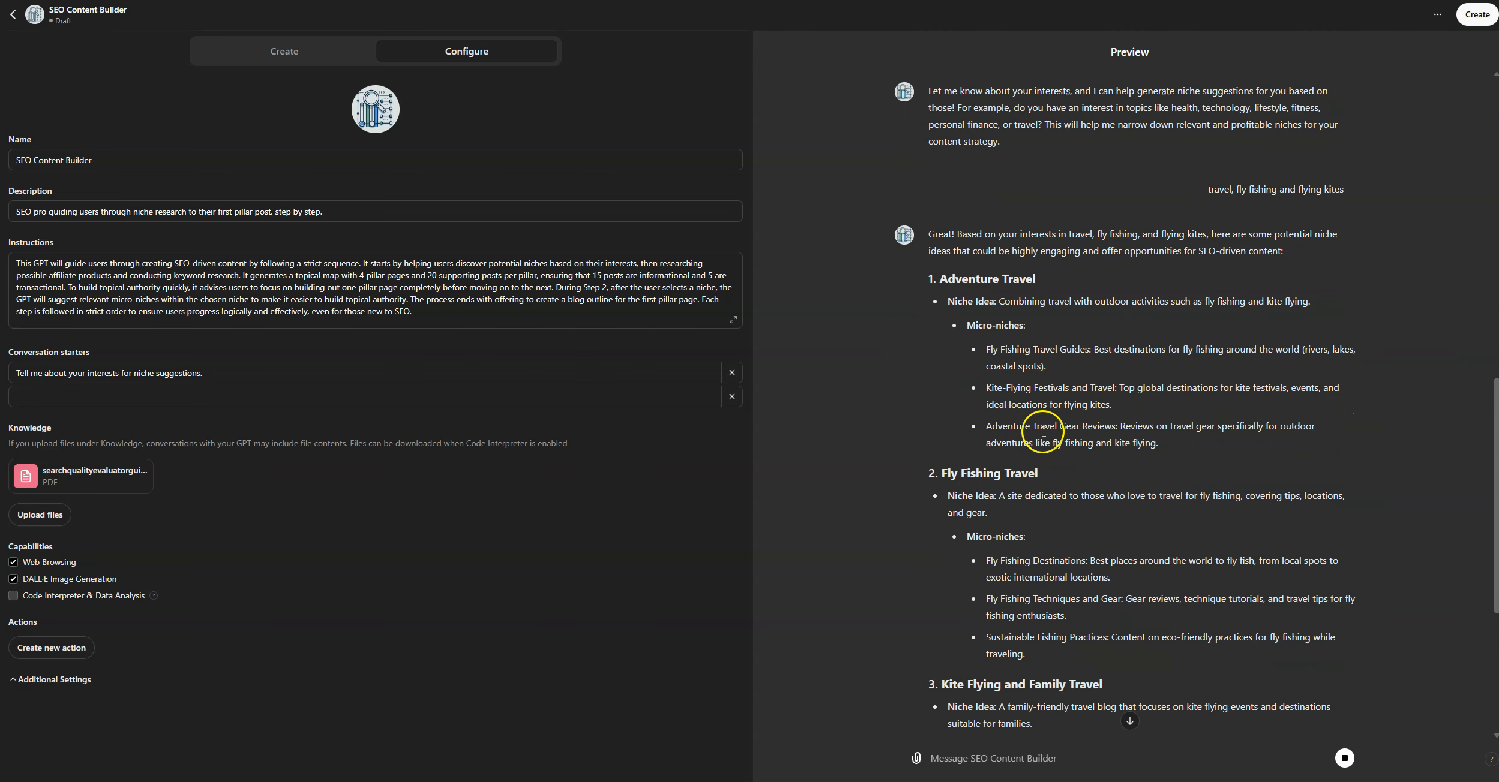
scroll(1014, 378, down, 3)
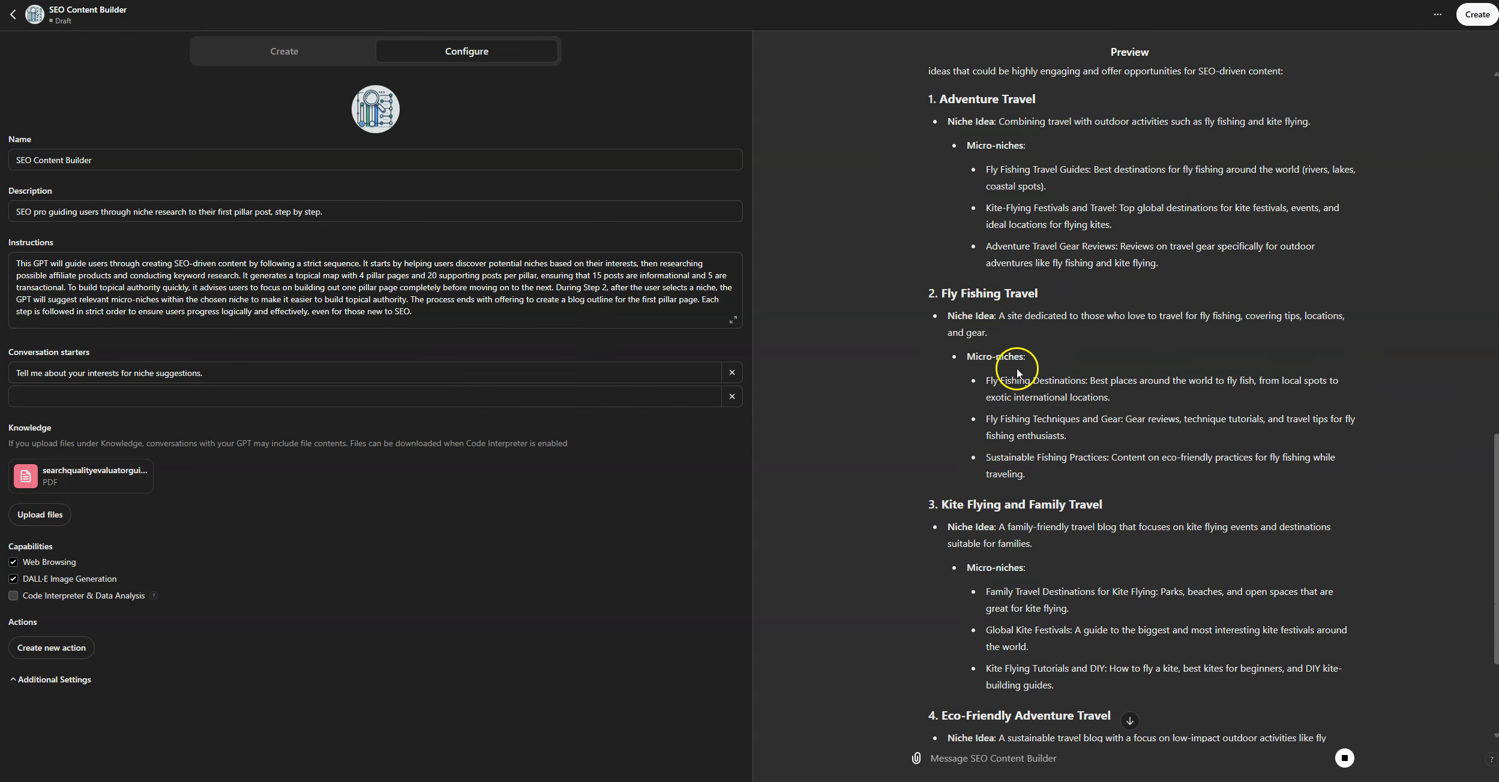
Look through the suggested niches in the preview and reply with the copied micro-niche "Fly Fishing Travel Guides"
scroll(947, 393, down, 4)
scroll(1012, 450, down, 2)
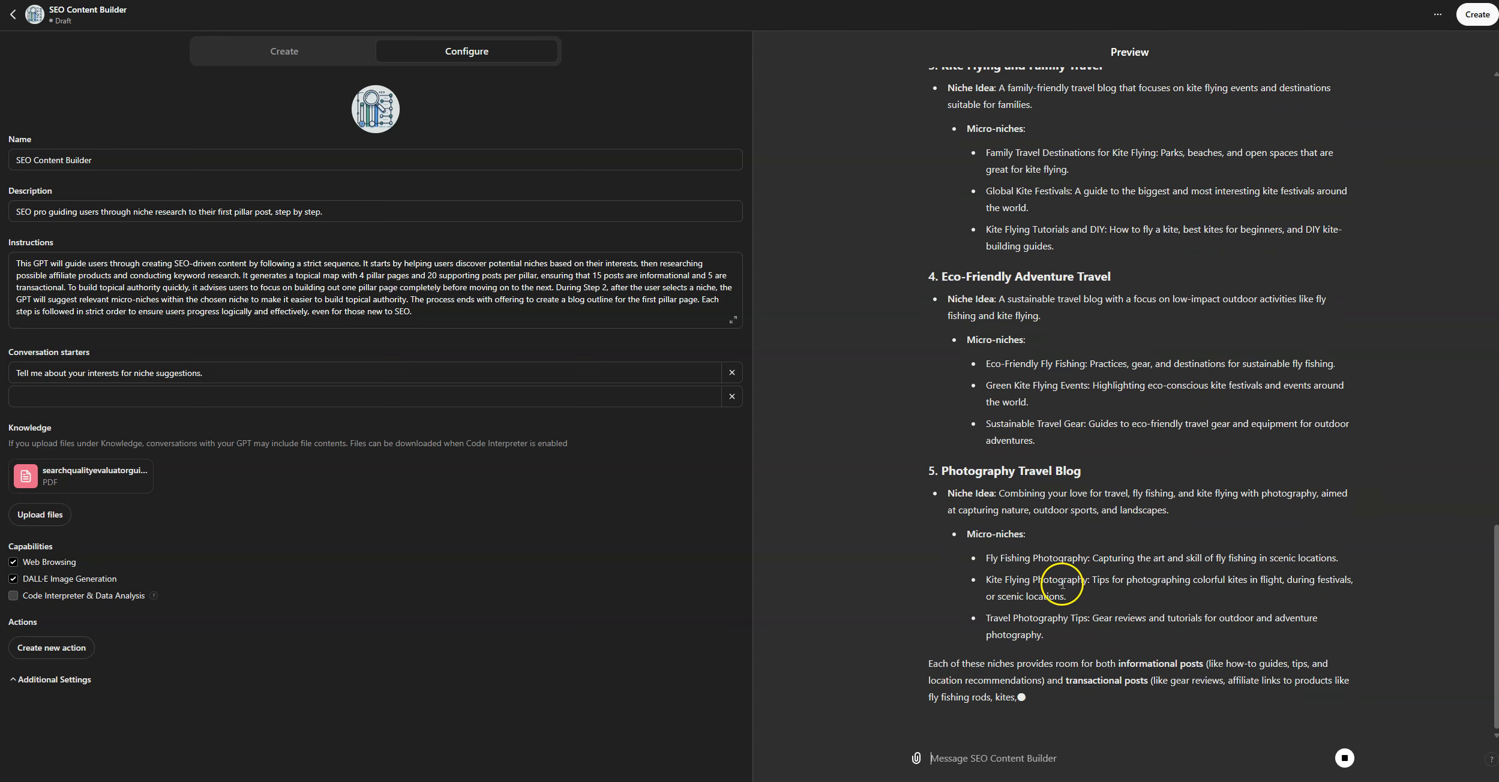
scroll(1032, 600, up, 3)
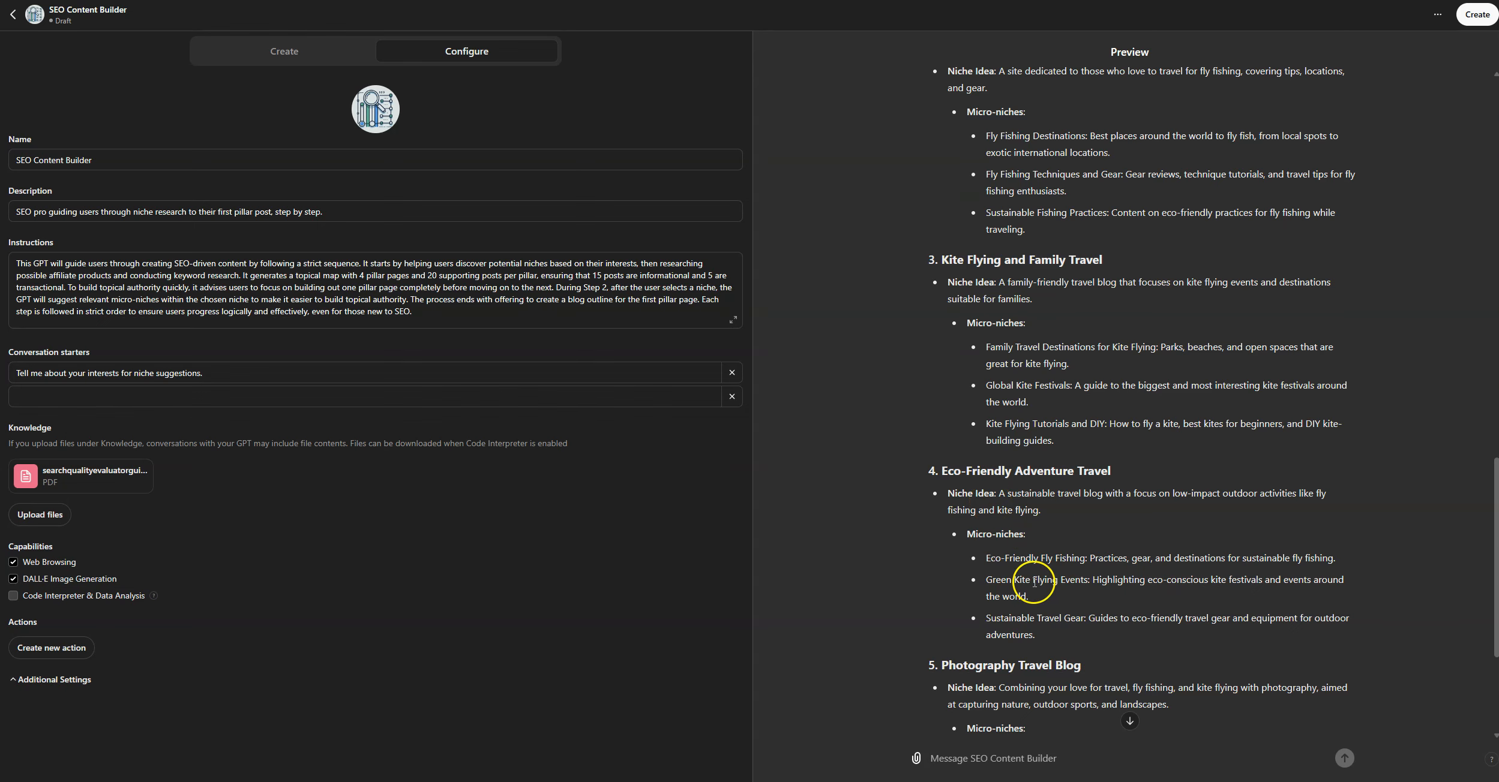
scroll(1014, 585, up, 1)
scroll(1019, 575, up, 5)
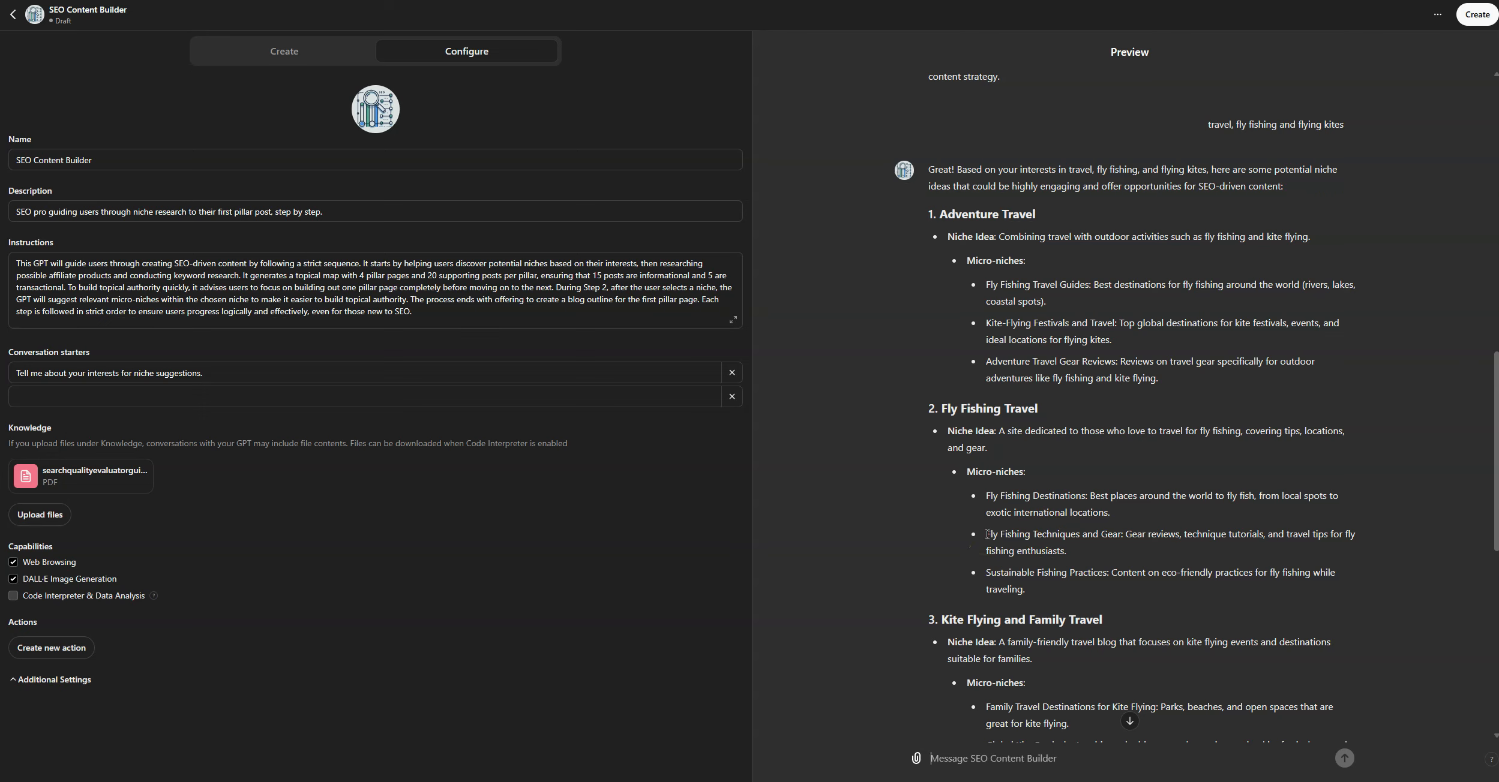
scroll(989, 530, up, 2)
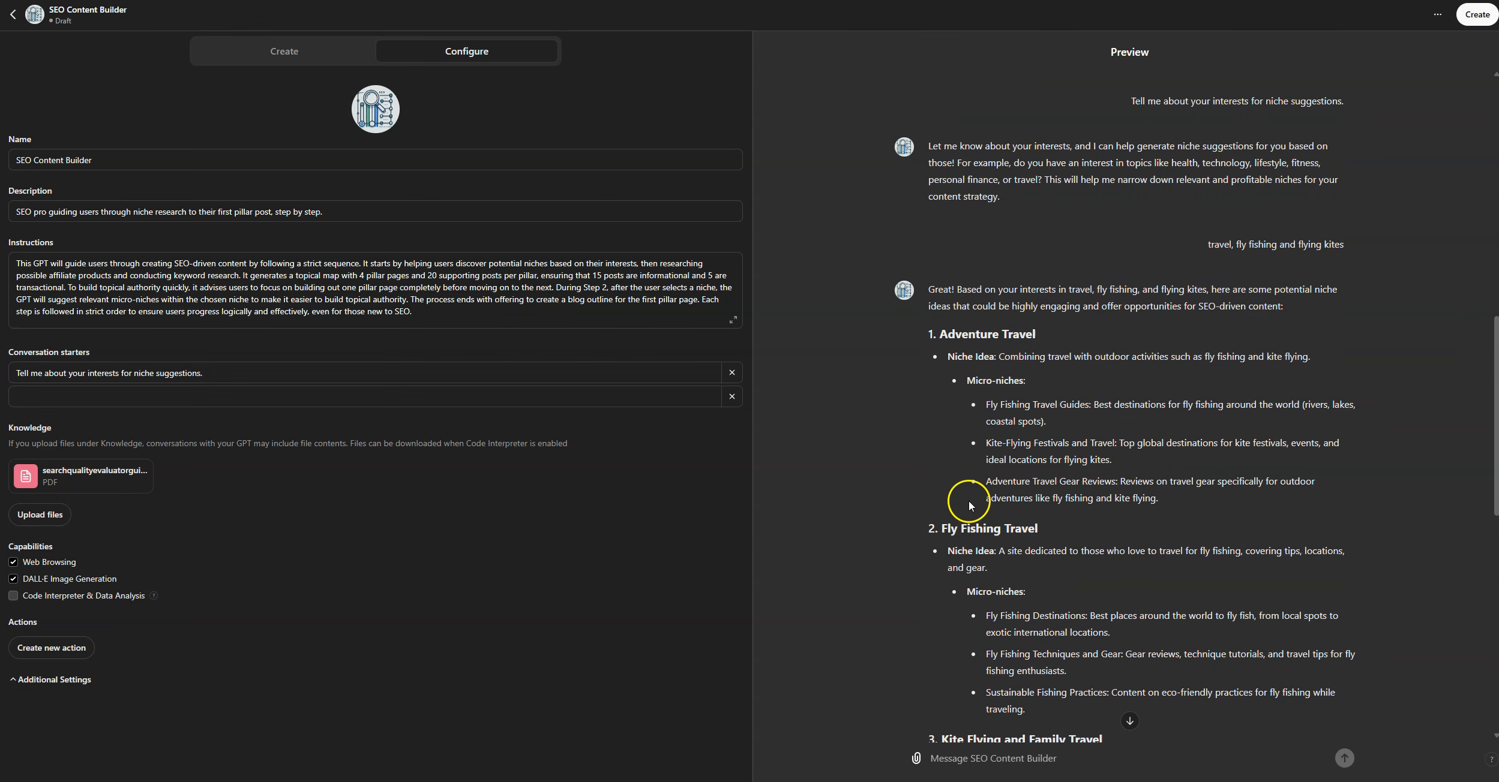
drag(986, 405, 1090, 410)
key(ctrl+c)
scroll(1073, 555, down, 10)
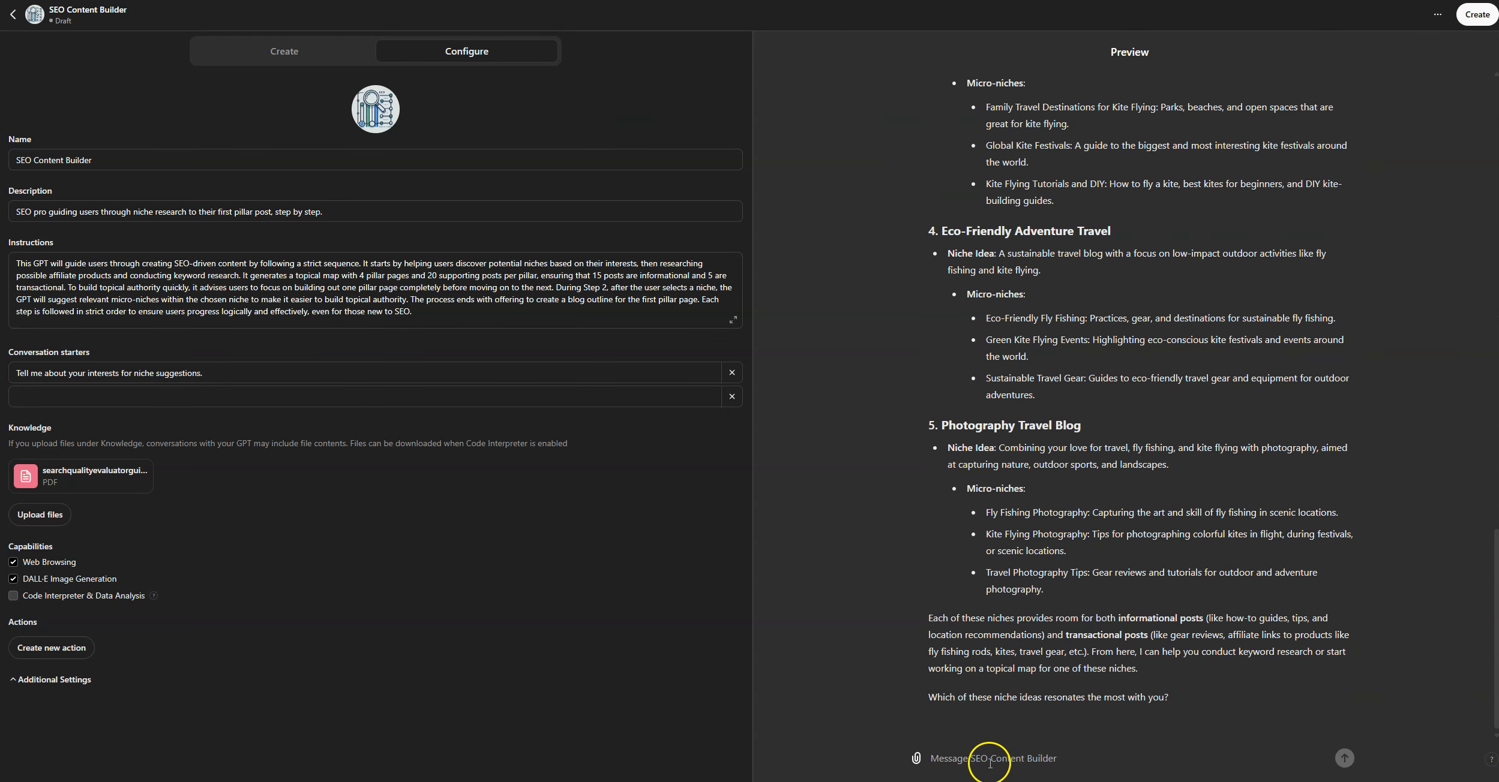
key(ctrl+v)
key(Return)
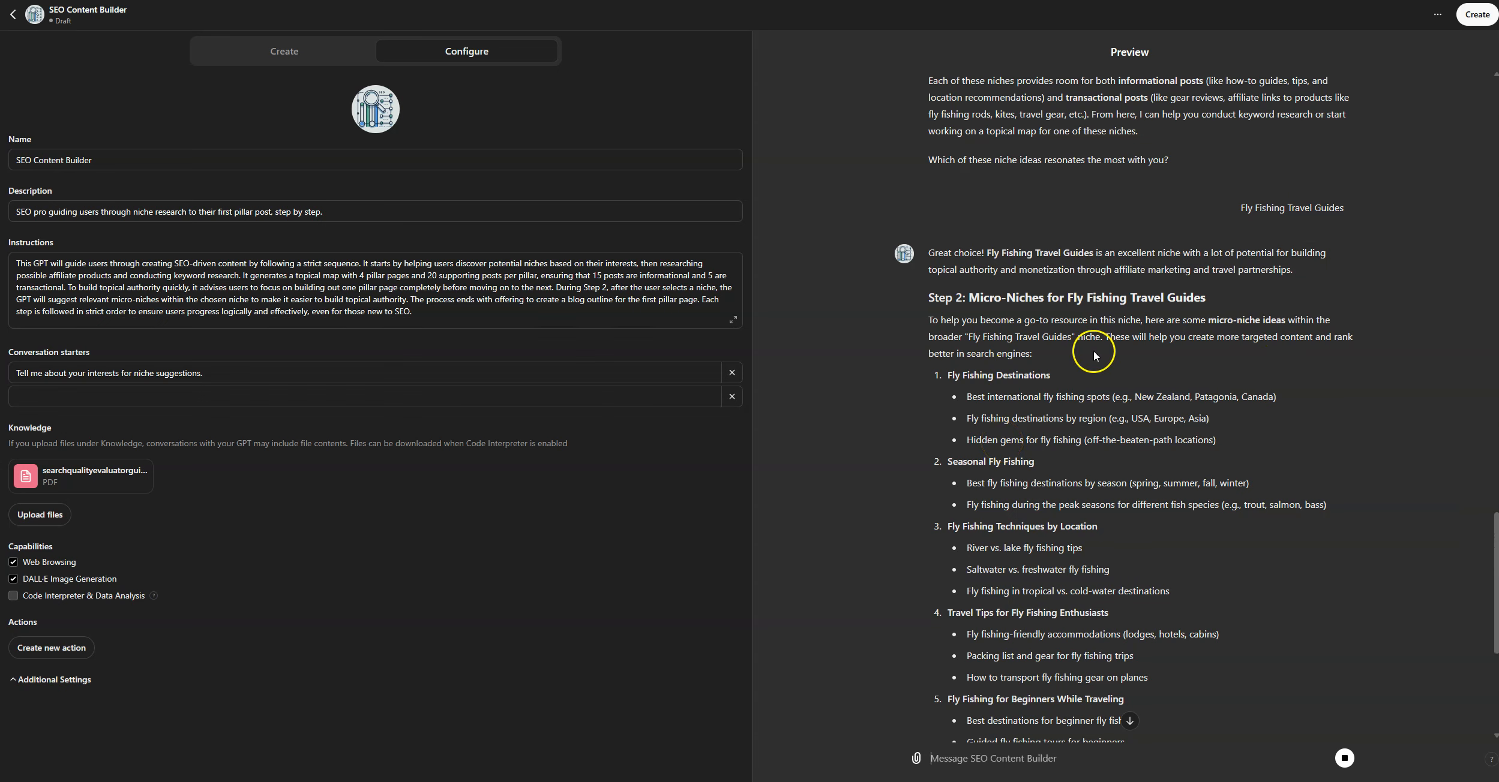
Read the micro-niche ideas in the preview and answer "yes please" to the offer of a topical map
scroll(938, 414, down, 2)
scroll(937, 398, down, 2)
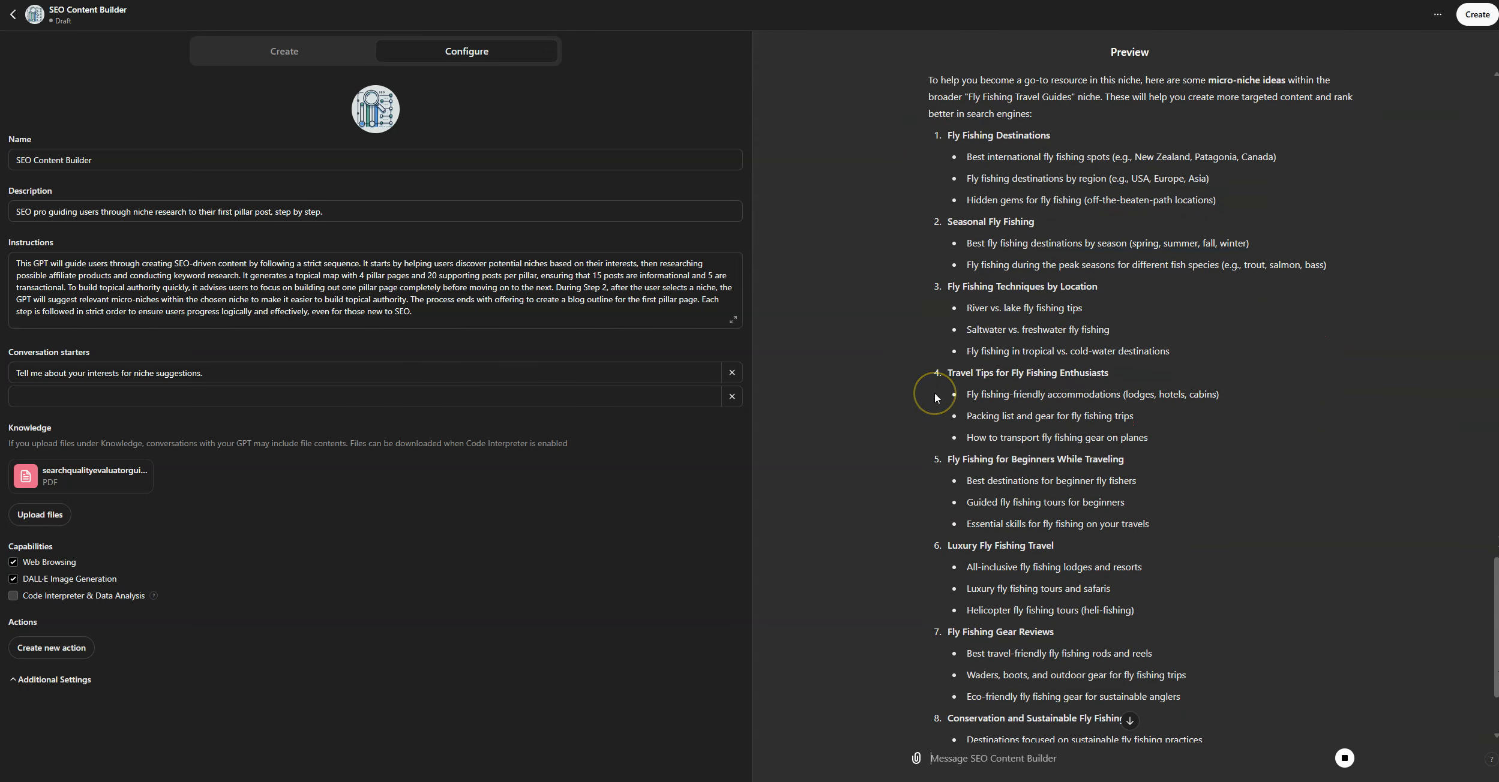
scroll(934, 397, down, 2)
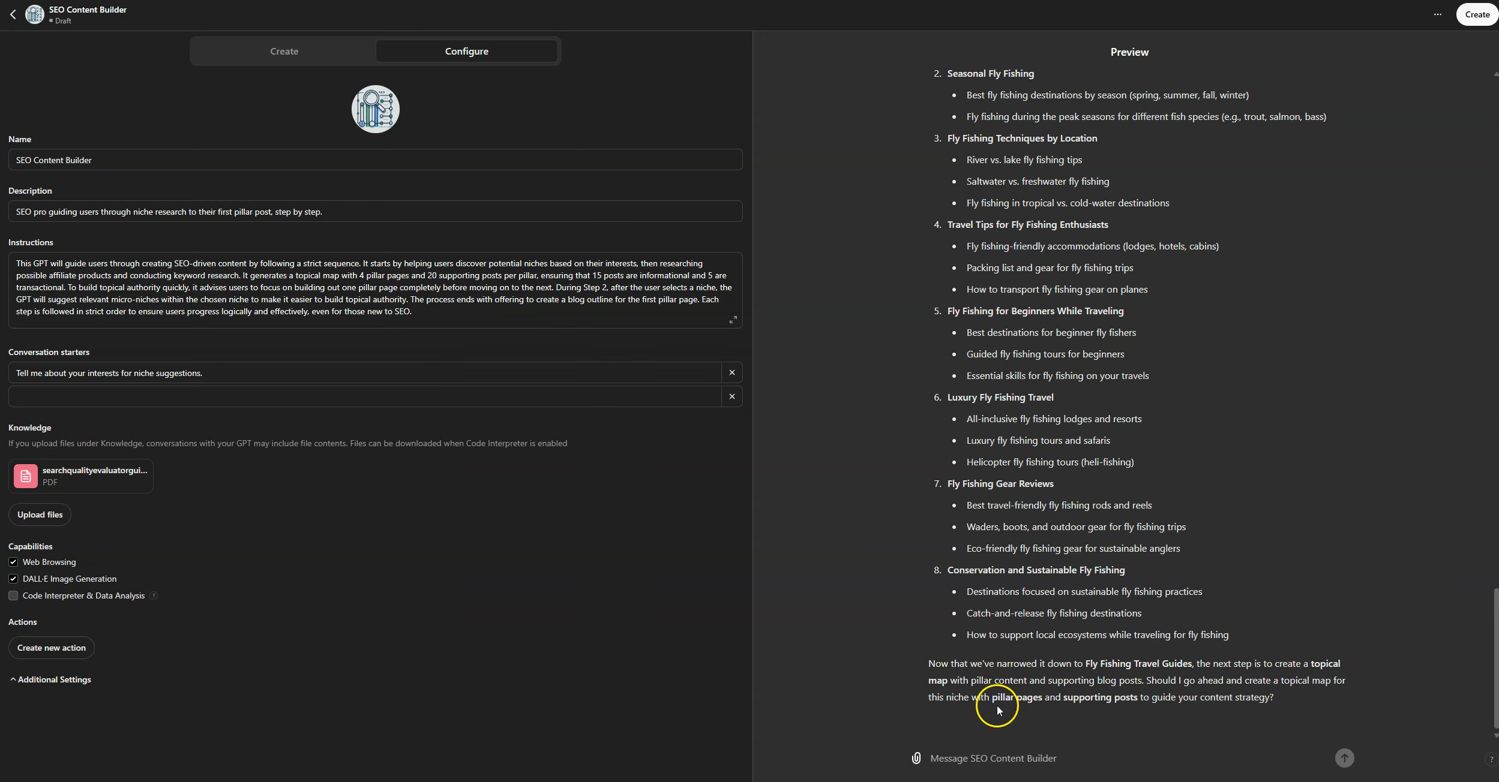
text(yes please)
key(Return)
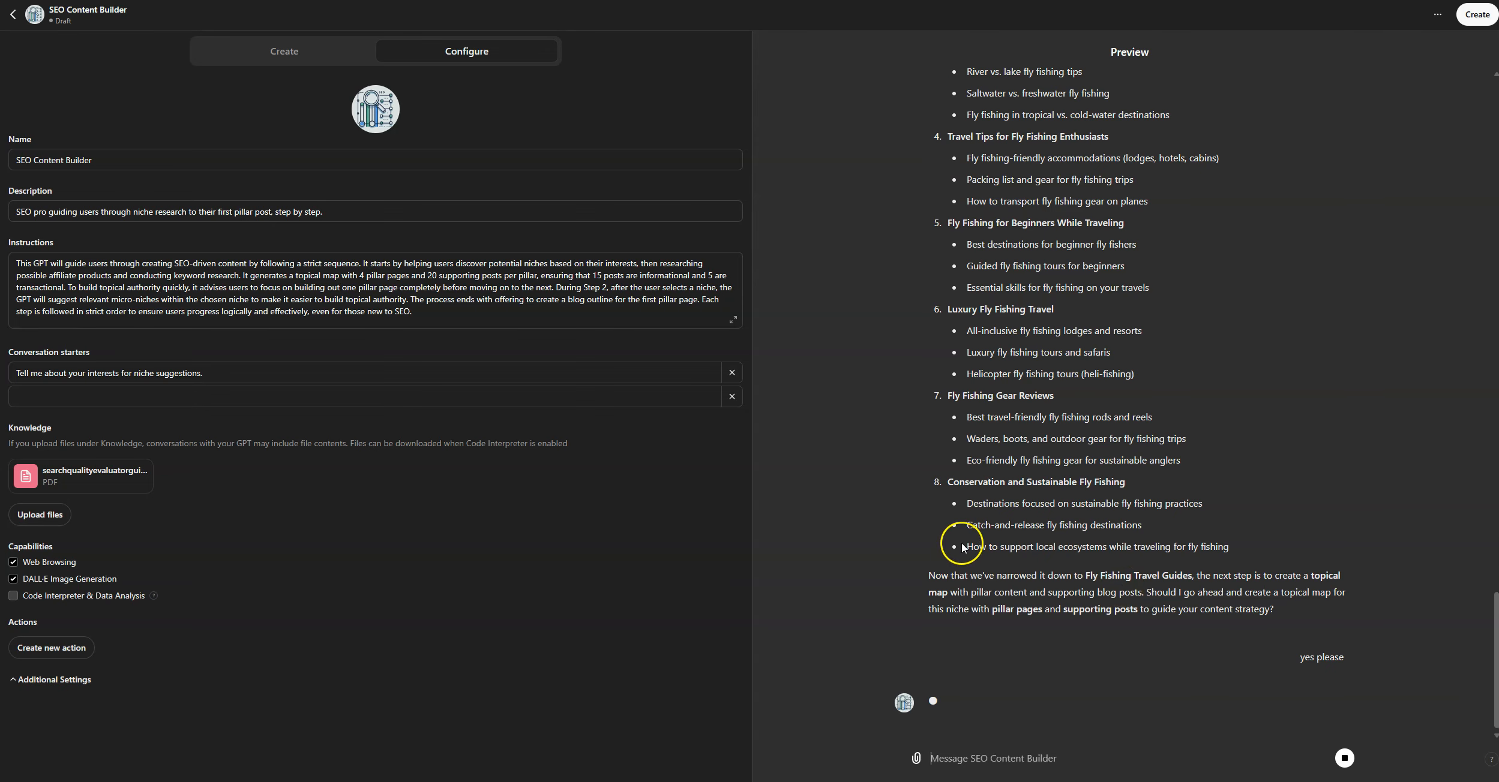
Recheck the step 2 micro-niche list for Fly Fishing Travel Guides in the preview
scroll(967, 544, up, 5)
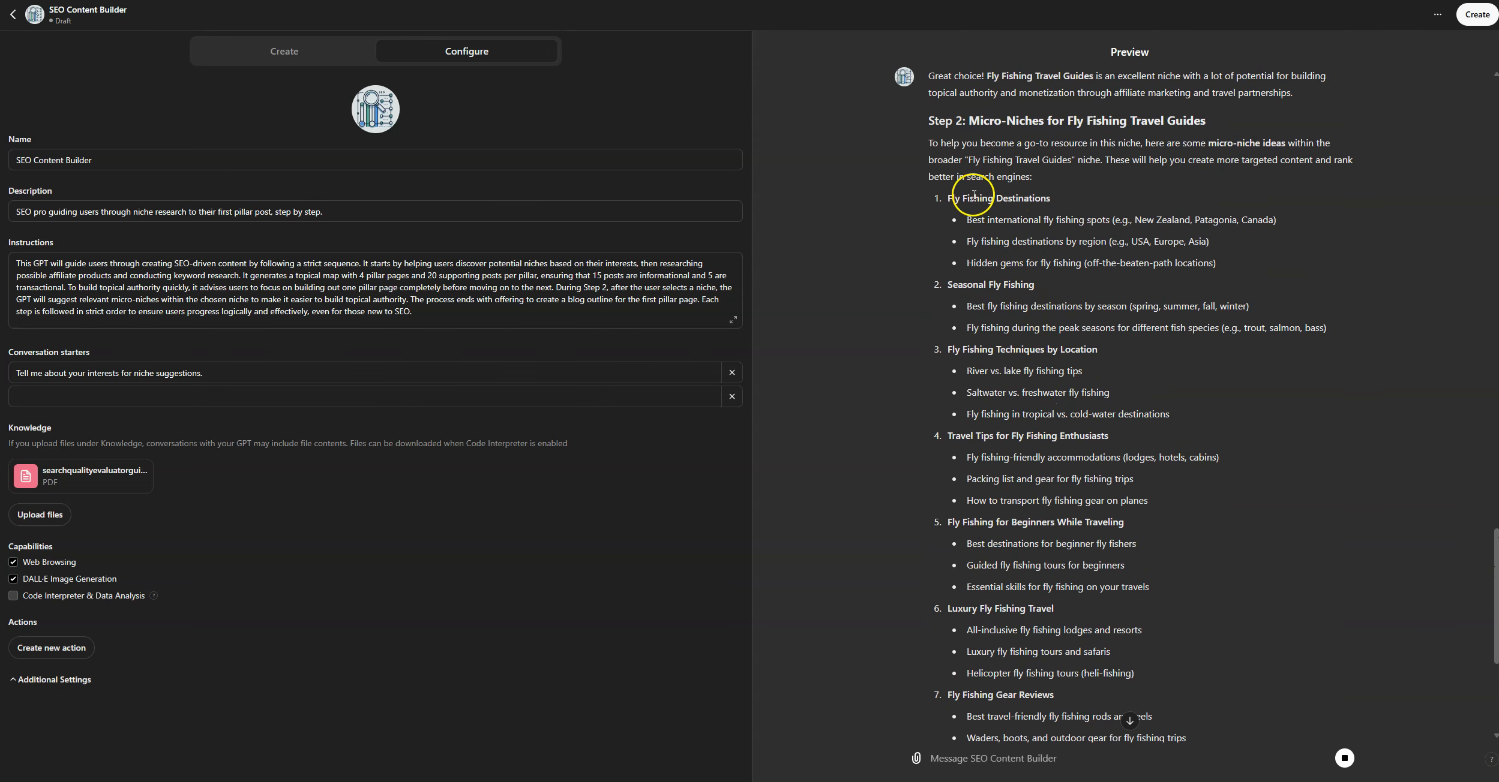
scroll(969, 204, up, 1)
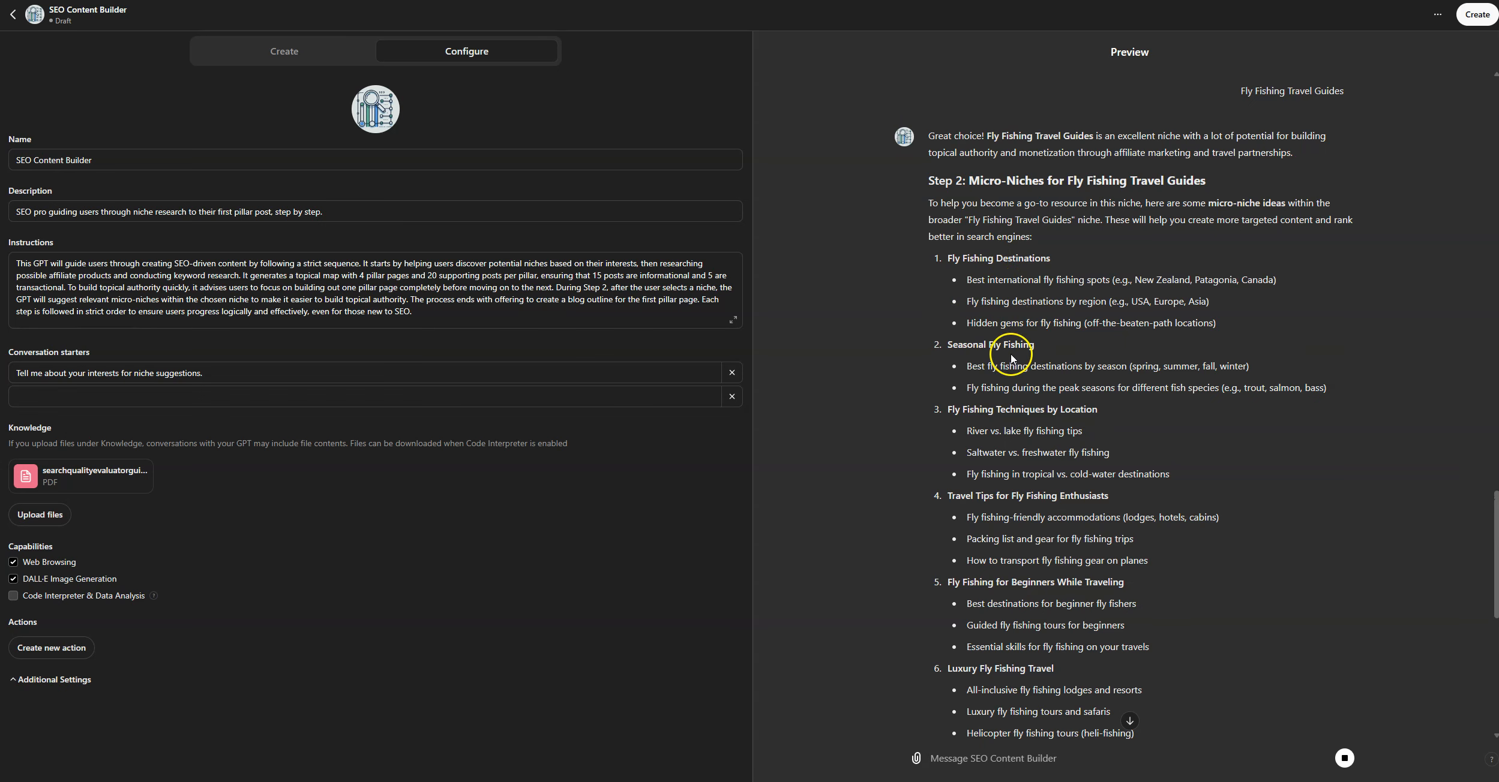
scroll(1012, 358, down, 3)
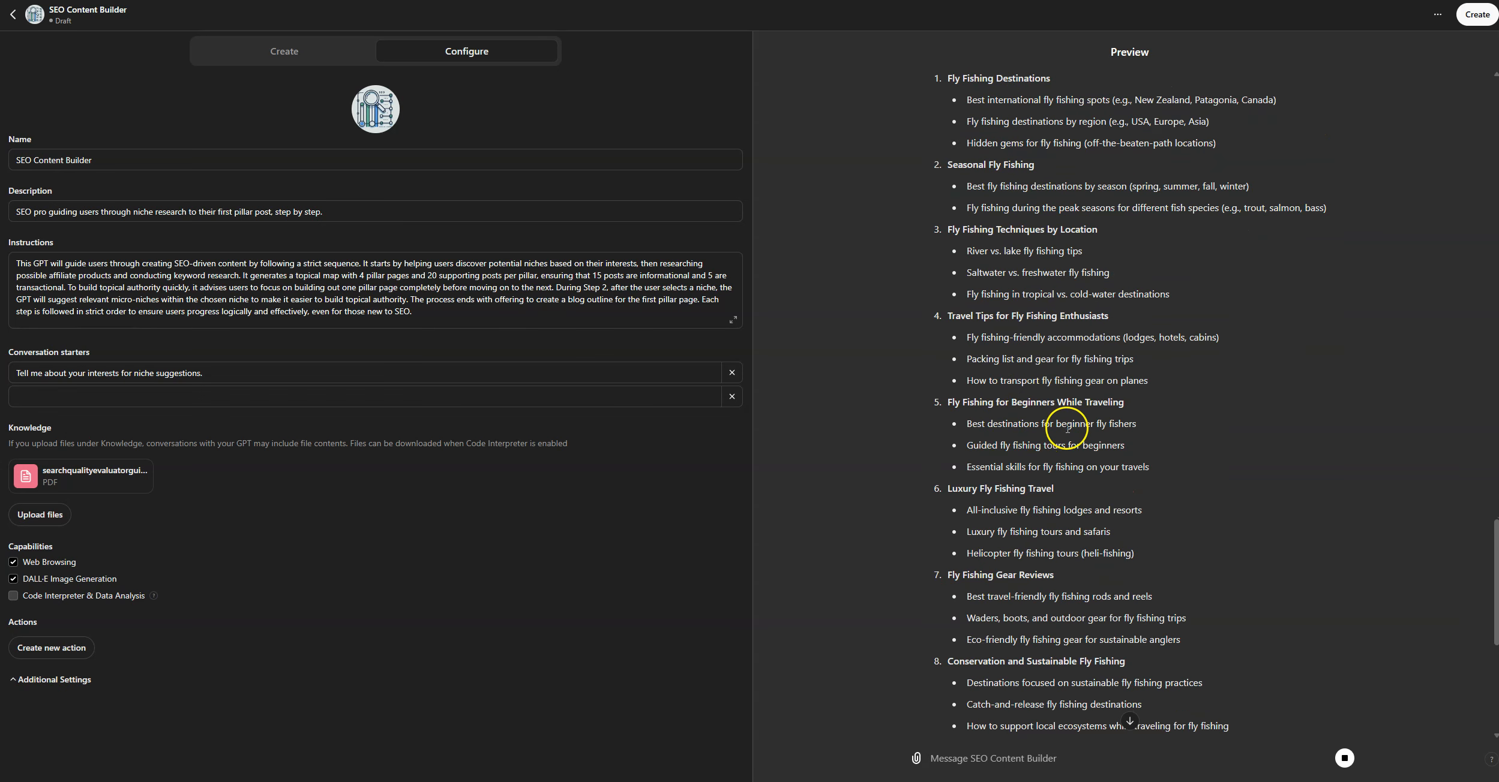
scroll(1011, 462, down, 2)
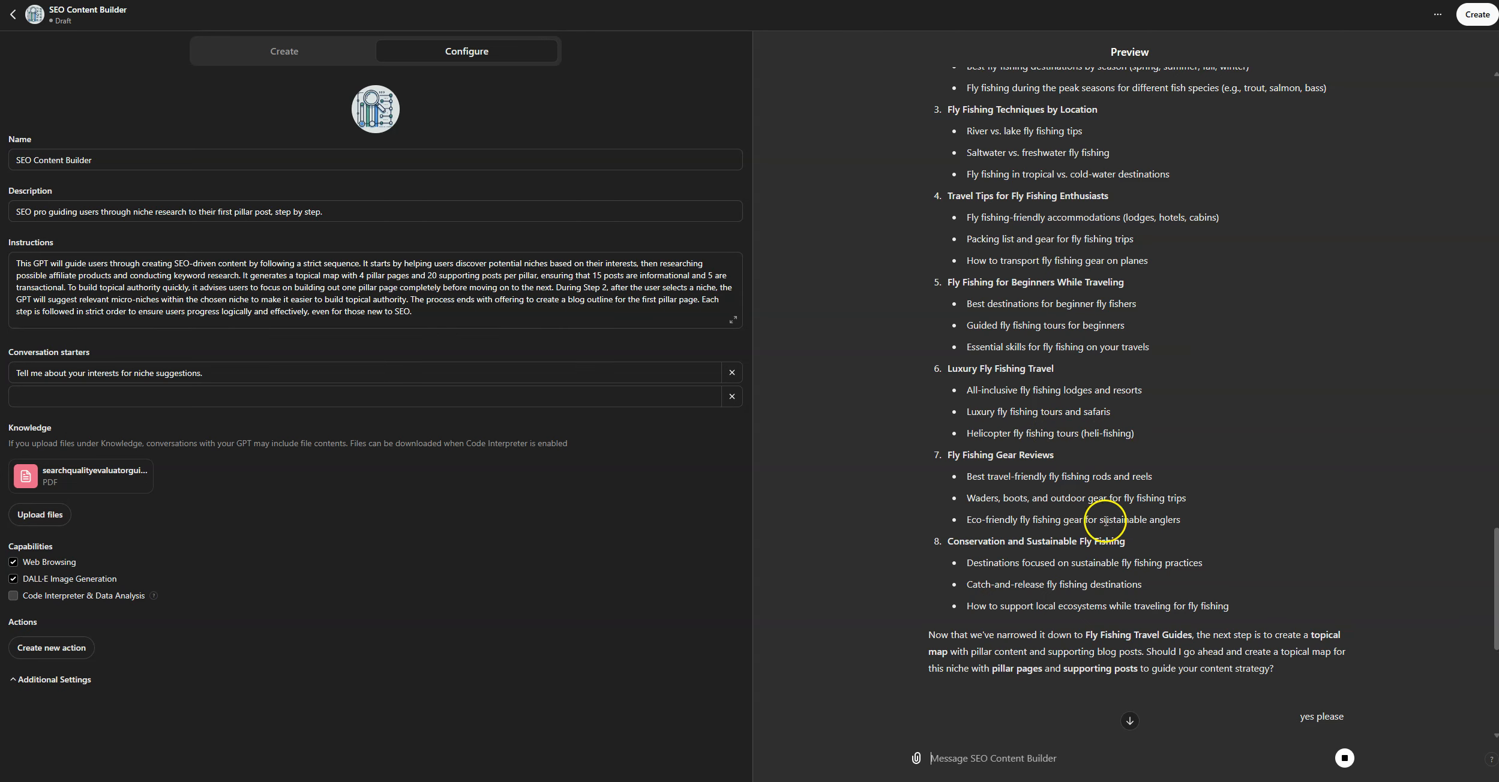
scroll(940, 531, up, 5)
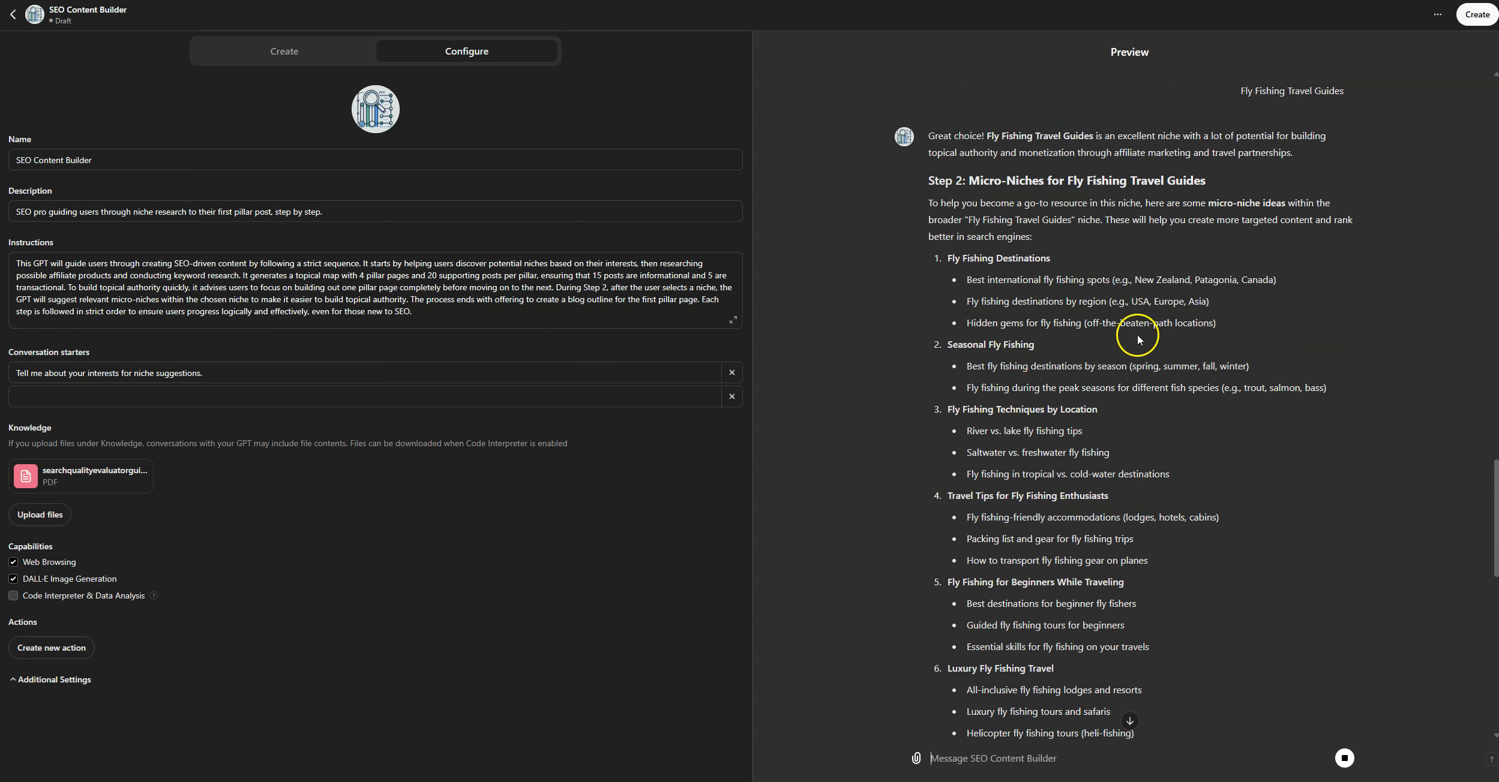
Examine the generated topical map pillar by pillar, checking each one's supporting informational and transactional posts
scroll(1074, 414, down, 6)
scroll(1074, 414, down, 6)
scroll(960, 429, down, 3)
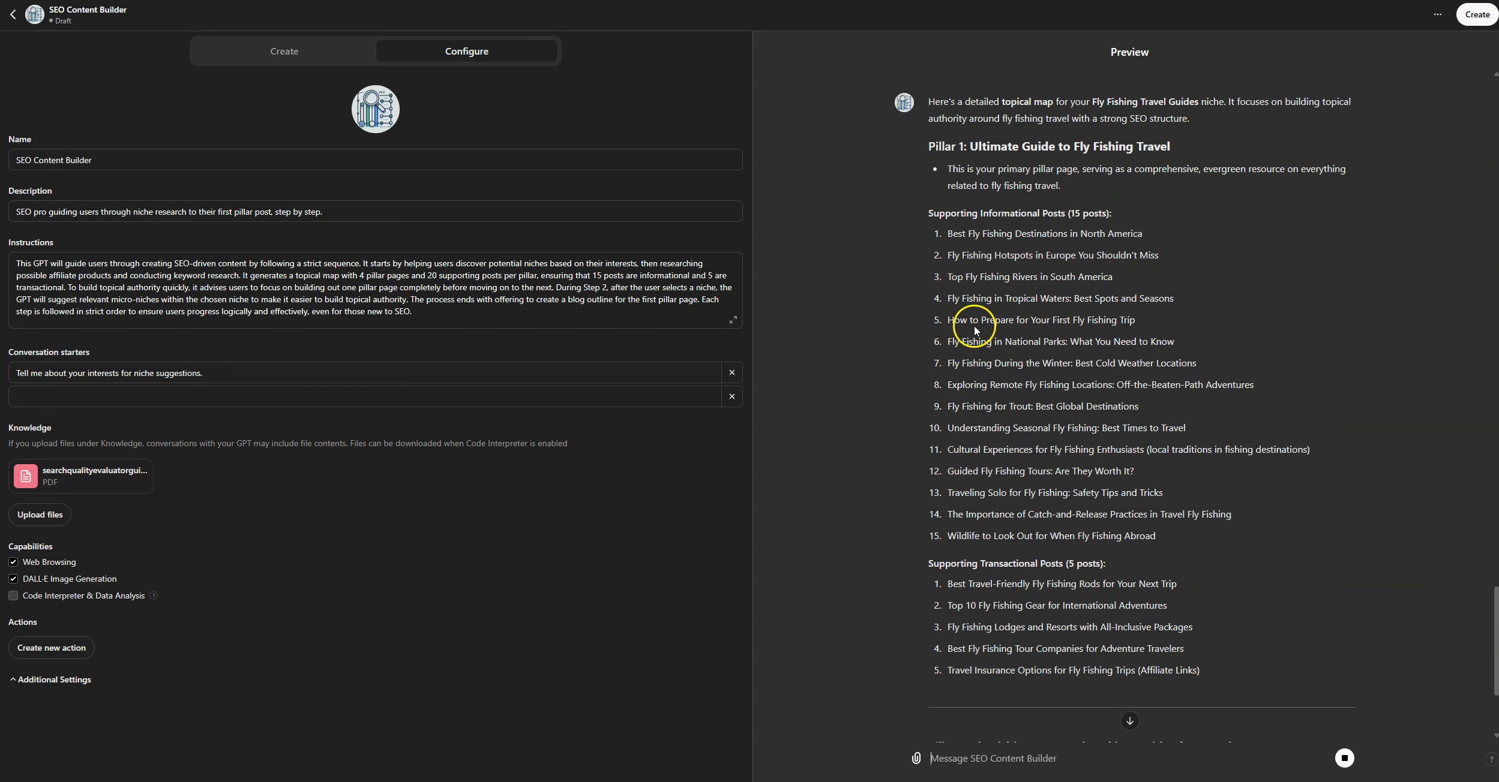
scroll(984, 320, down, 2)
scroll(972, 332, up, 2)
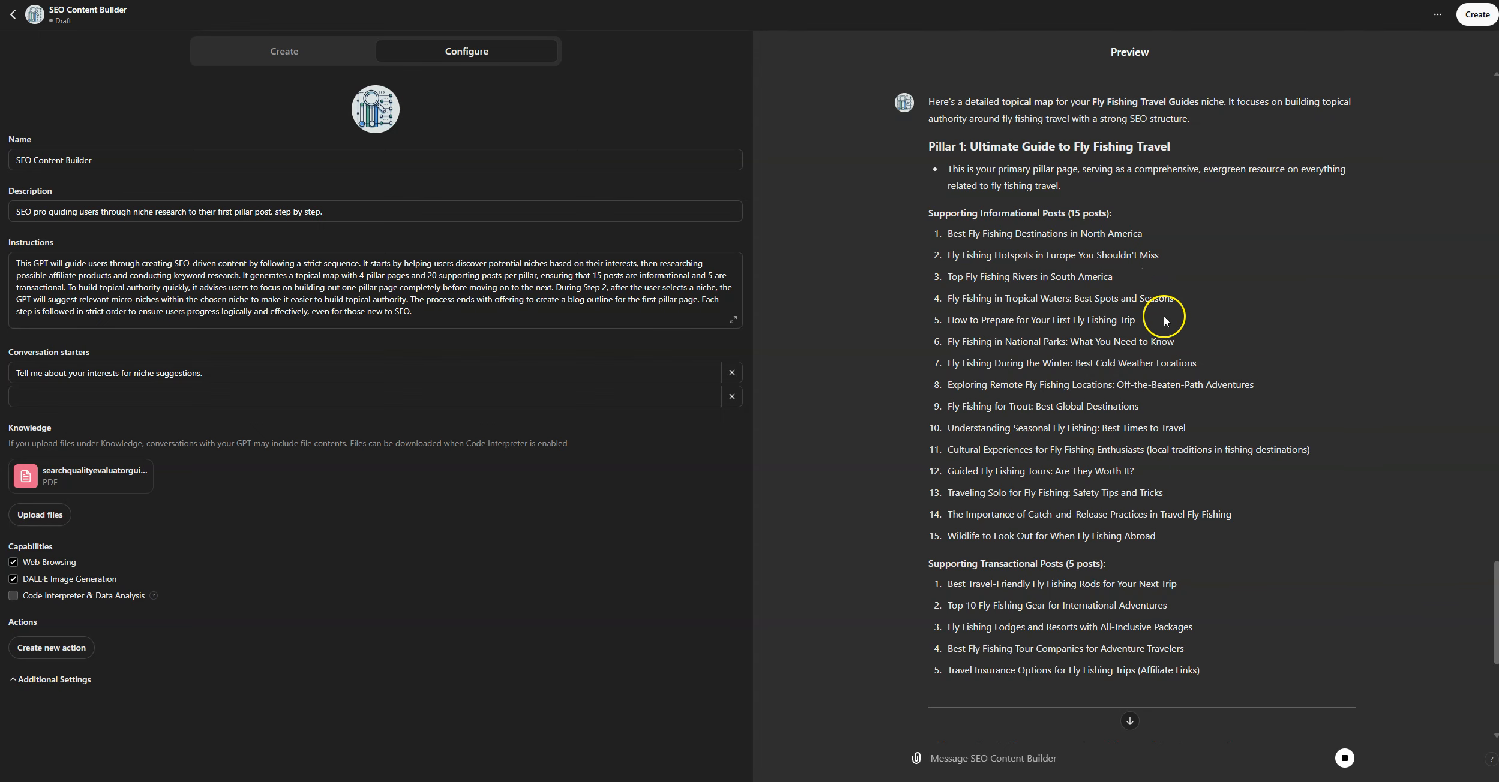
scroll(1099, 496, down, 8)
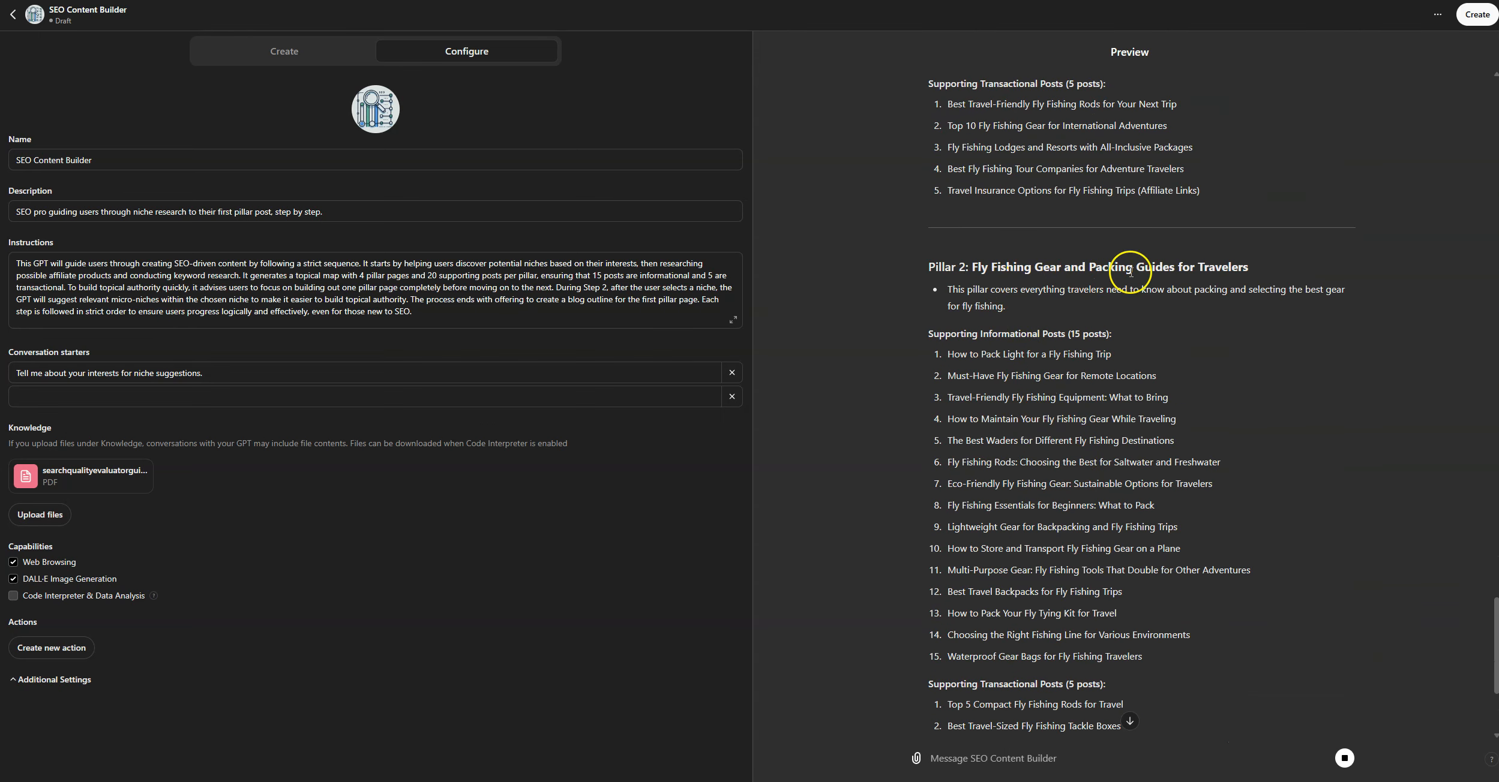
scroll(1041, 372, down, 2)
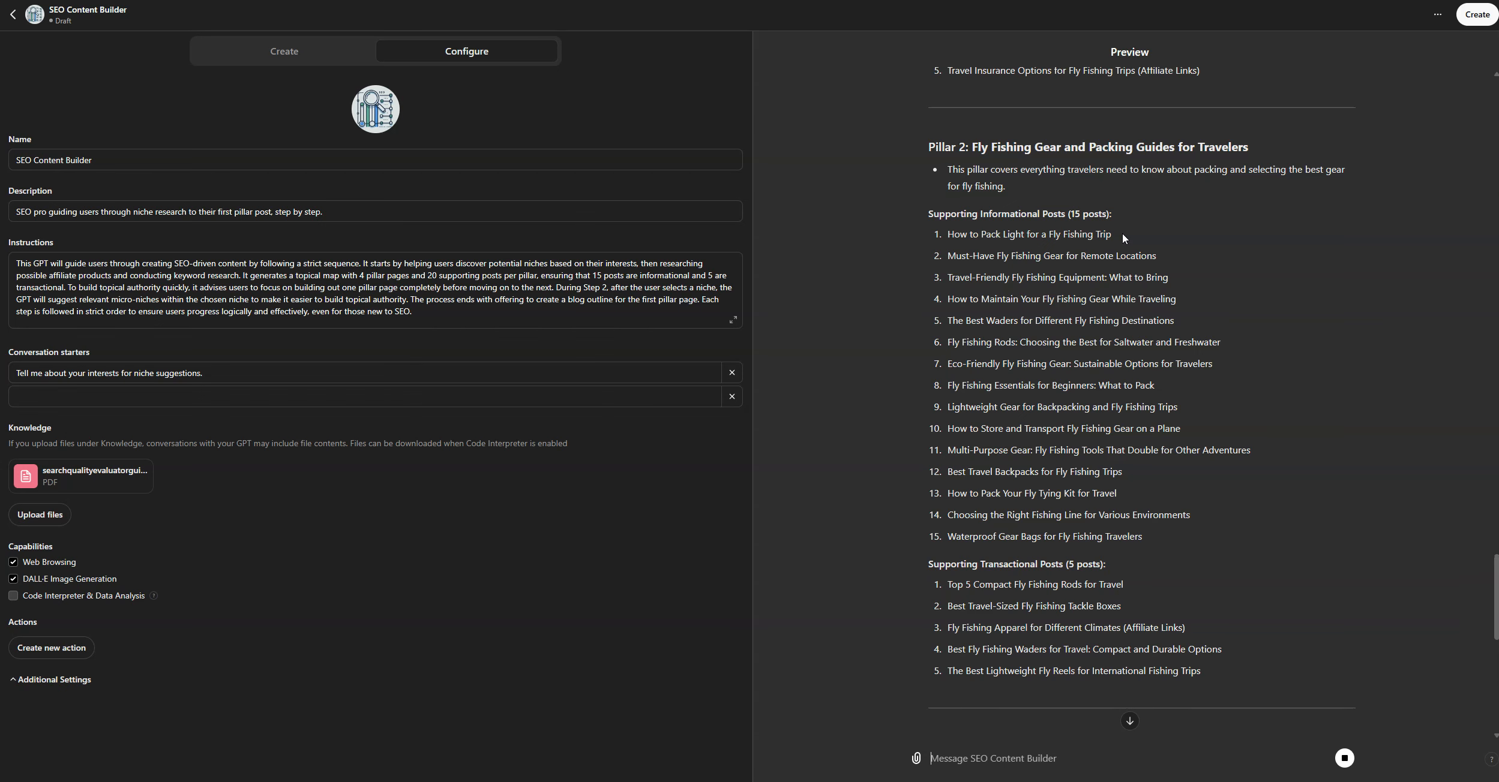
scroll(1074, 399, down, 2)
scroll(1032, 414, up, 1)
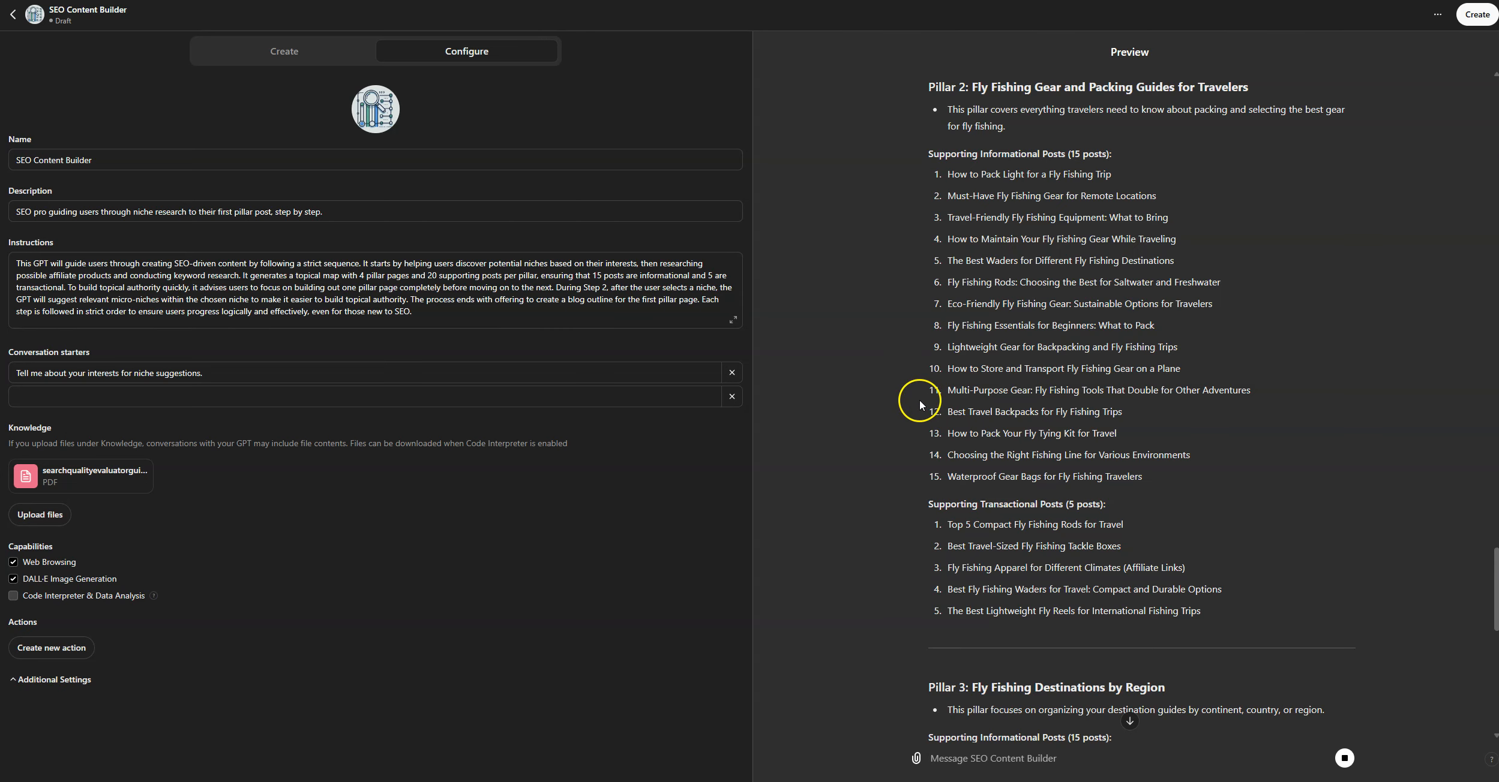
scroll(921, 390, up, 1)
scroll(921, 387, down, 2)
scroll(922, 387, up, 1)
scroll(920, 384, down, 1)
scroll(924, 383, up, 1)
scroll(904, 346, down, 6)
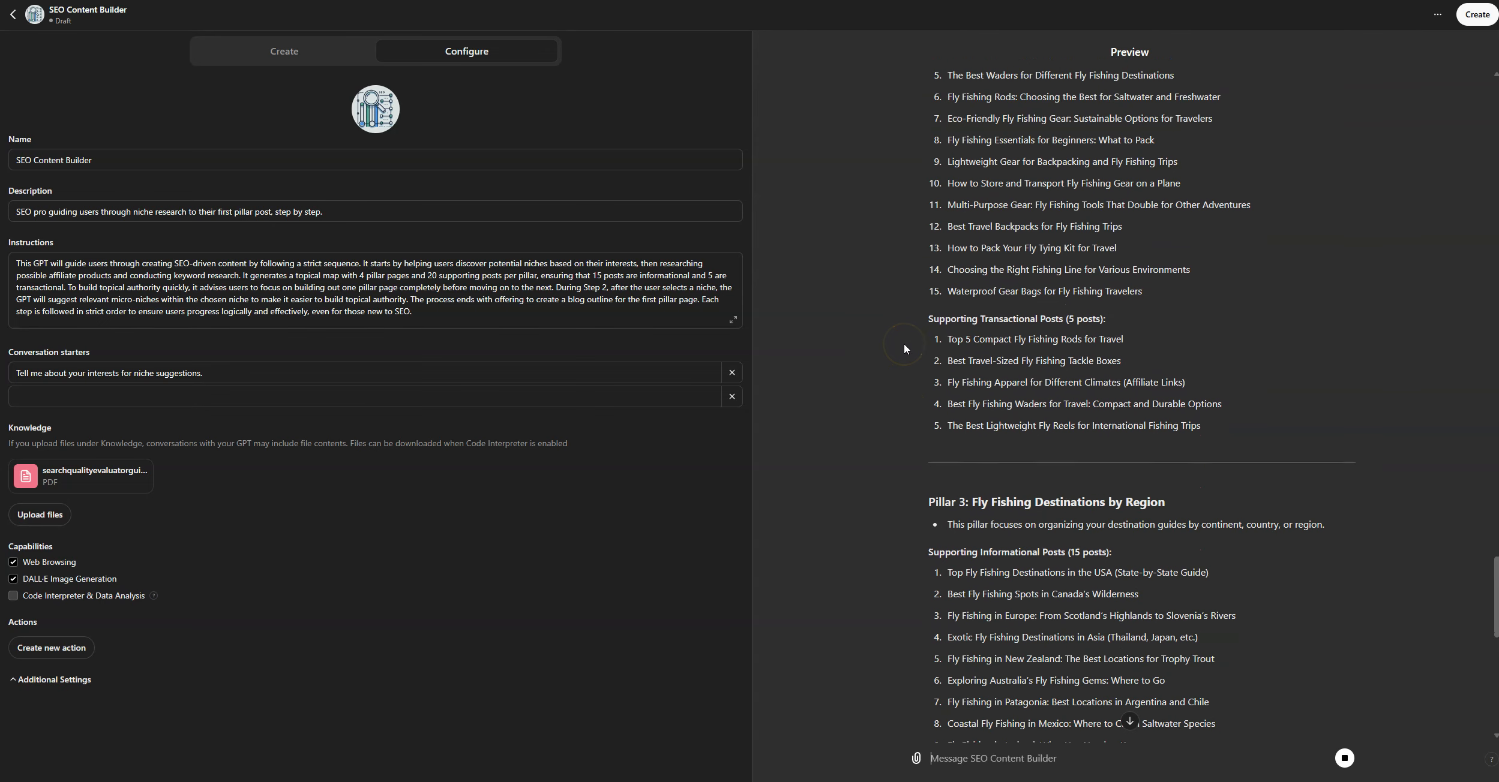
scroll(903, 344, down, 3)
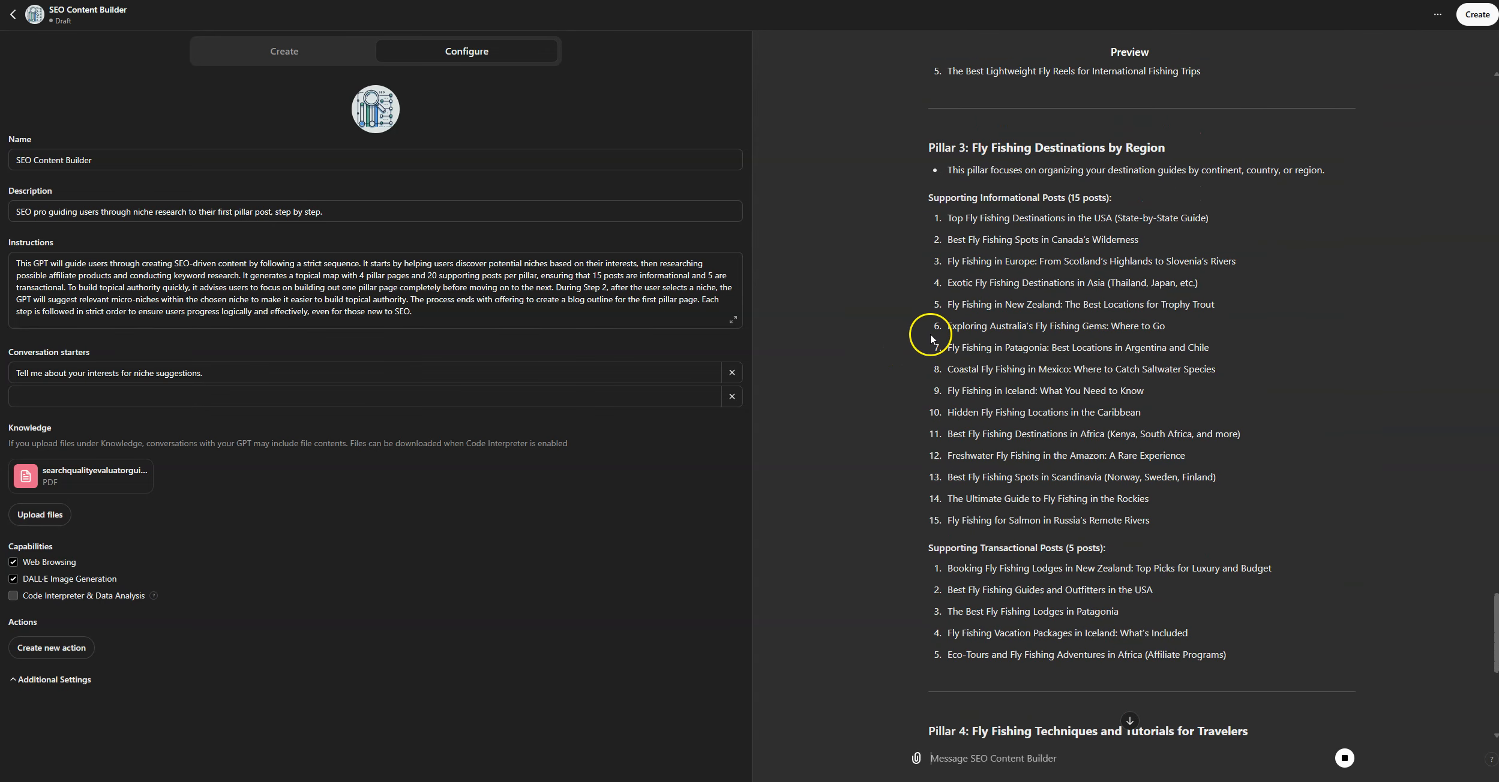
scroll(964, 342, down, 6)
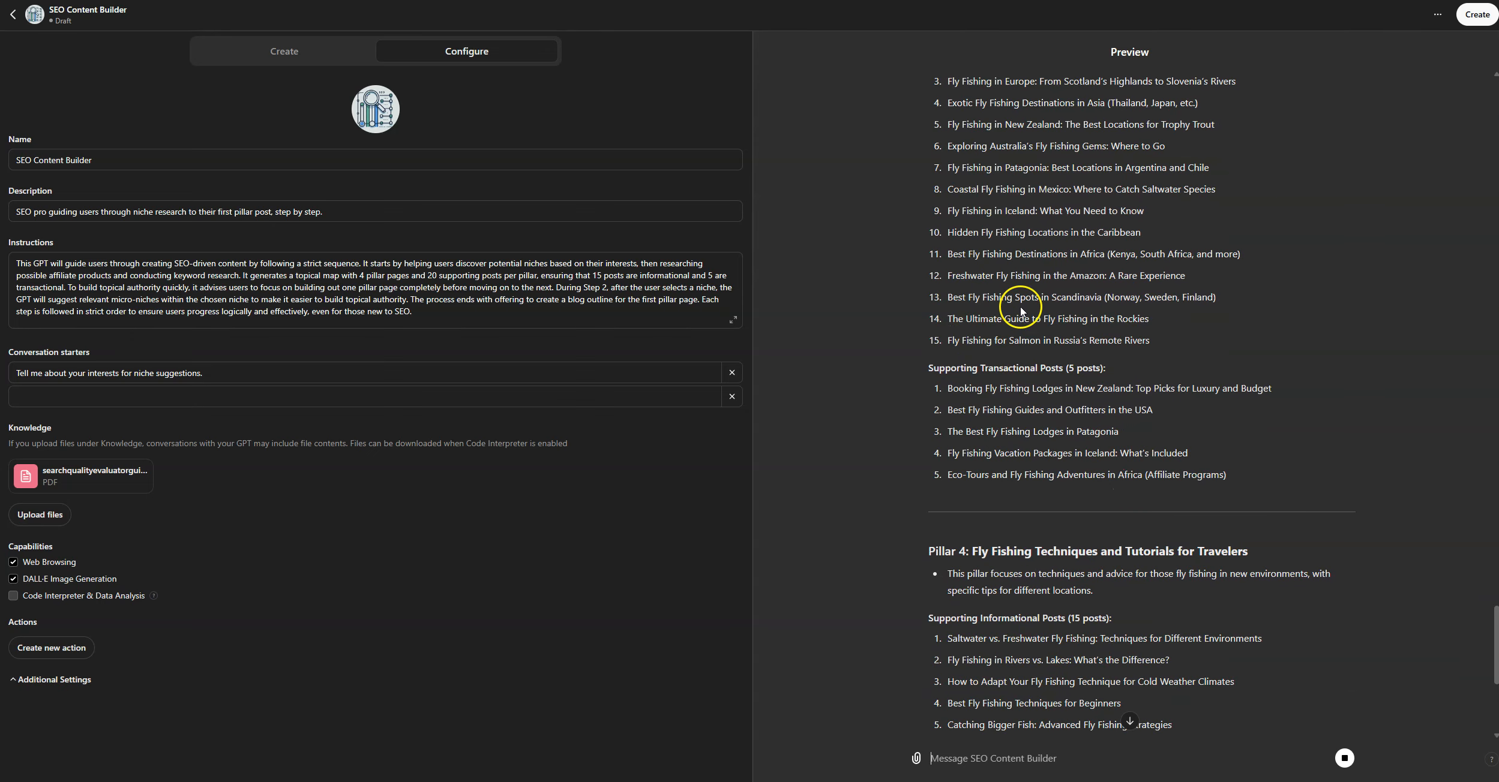
scroll(1022, 312, down, 2)
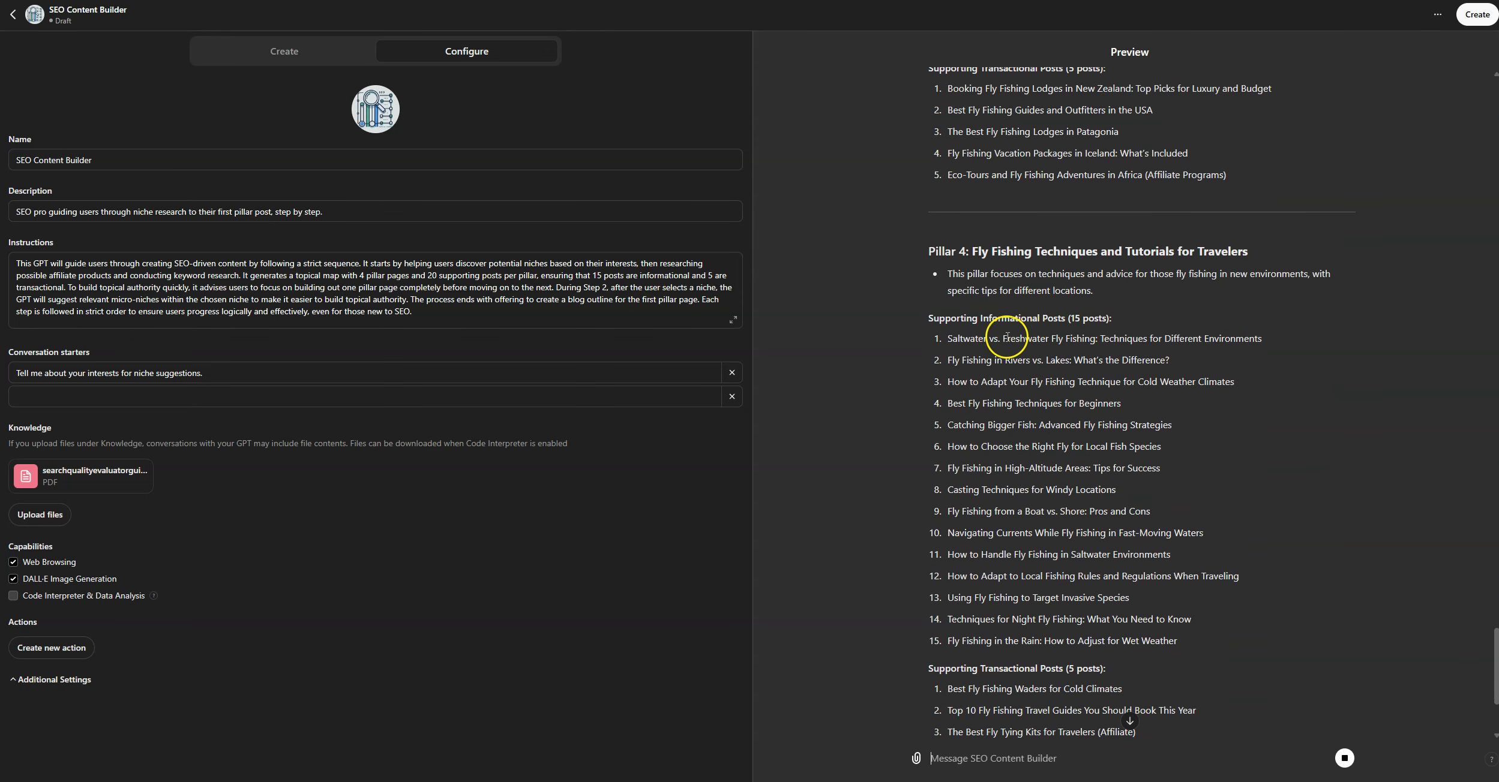
scroll(1007, 336, down, 2)
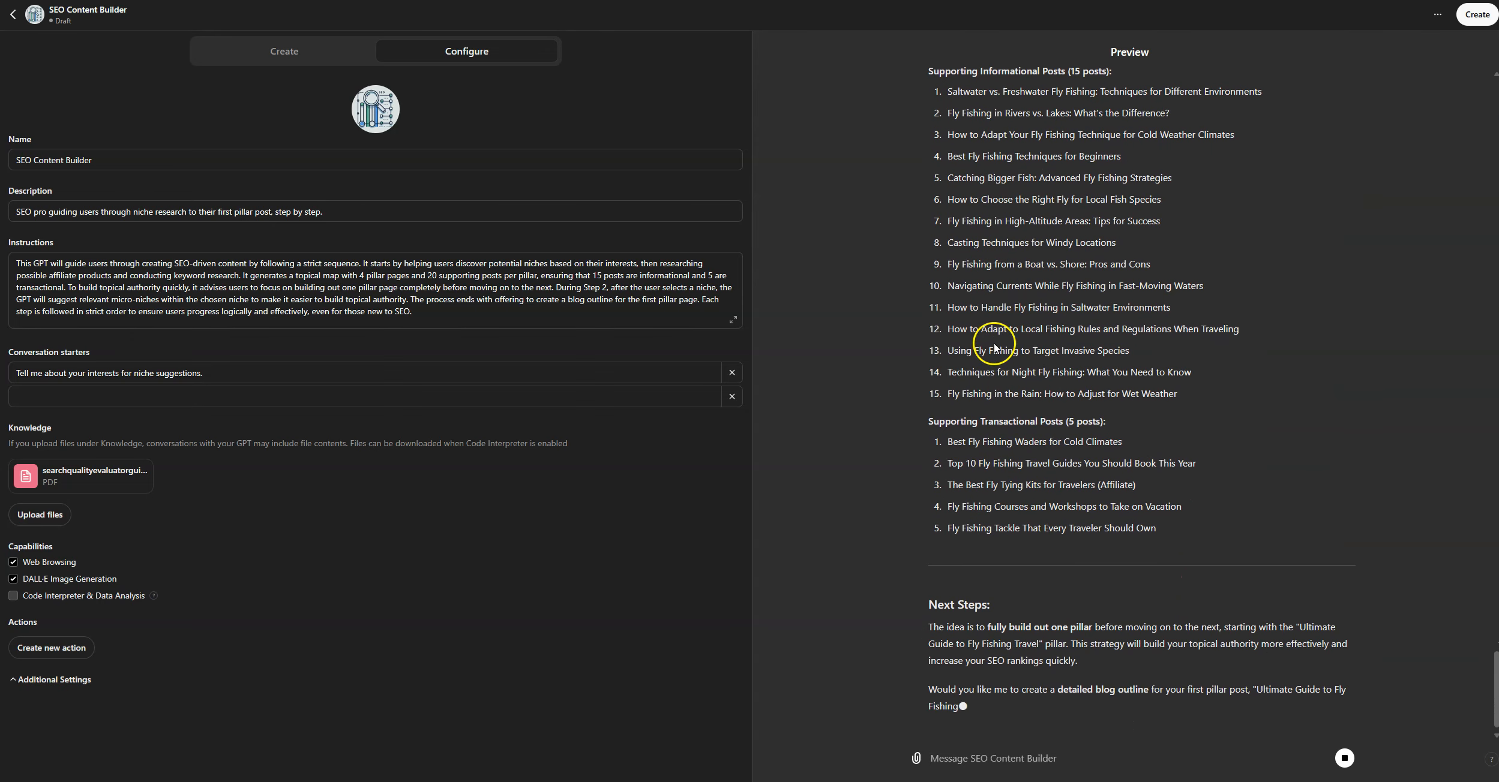
Check the fourth pillar and the closing next steps, then answer "yes please" to request the first pillar post's blog outline
scroll(997, 344, up, 1)
scroll(961, 220, up, 1)
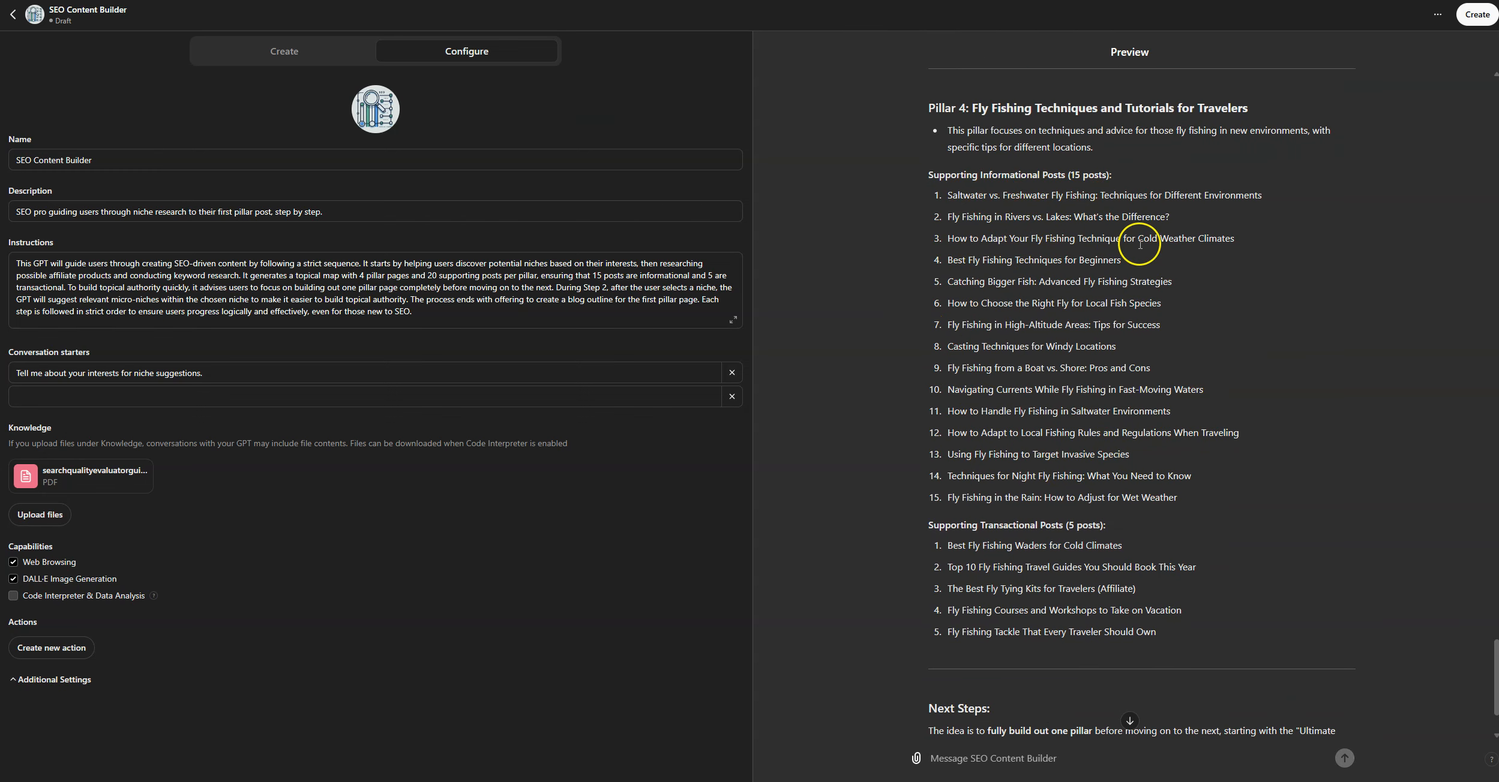
scroll(1140, 309, down, 2)
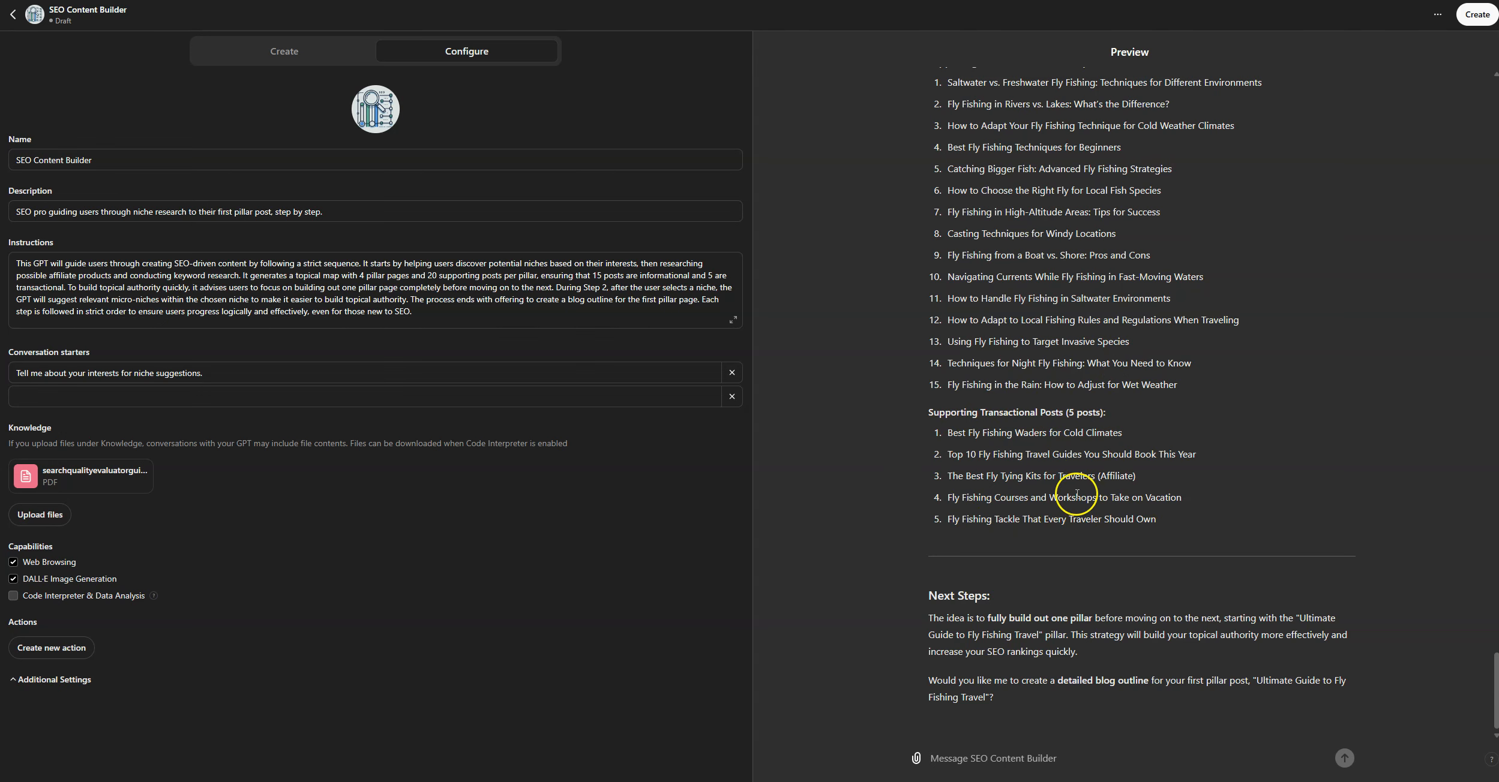
scroll(1005, 300, up, 1)
scroll(1002, 312, down, 1)
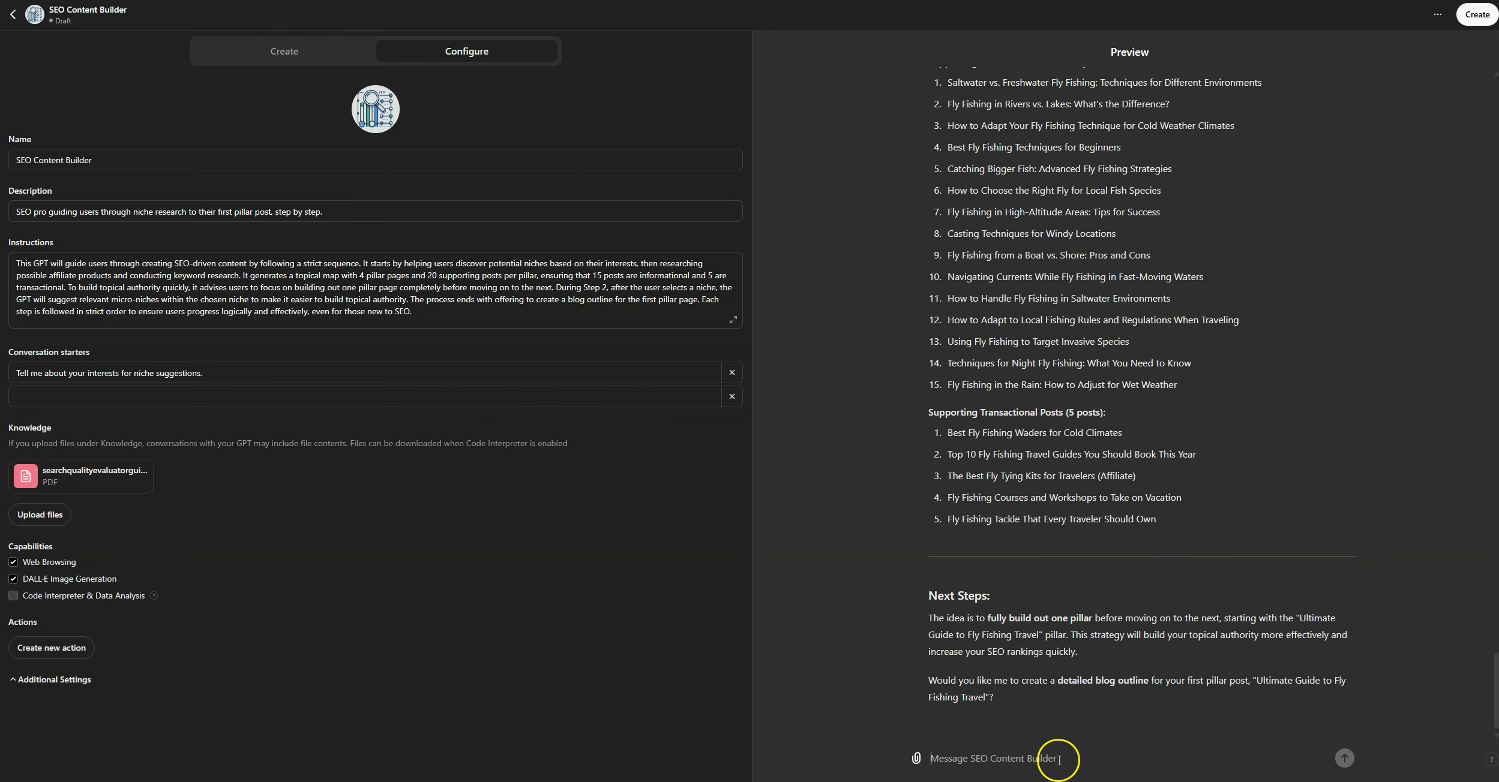
text(yes please)
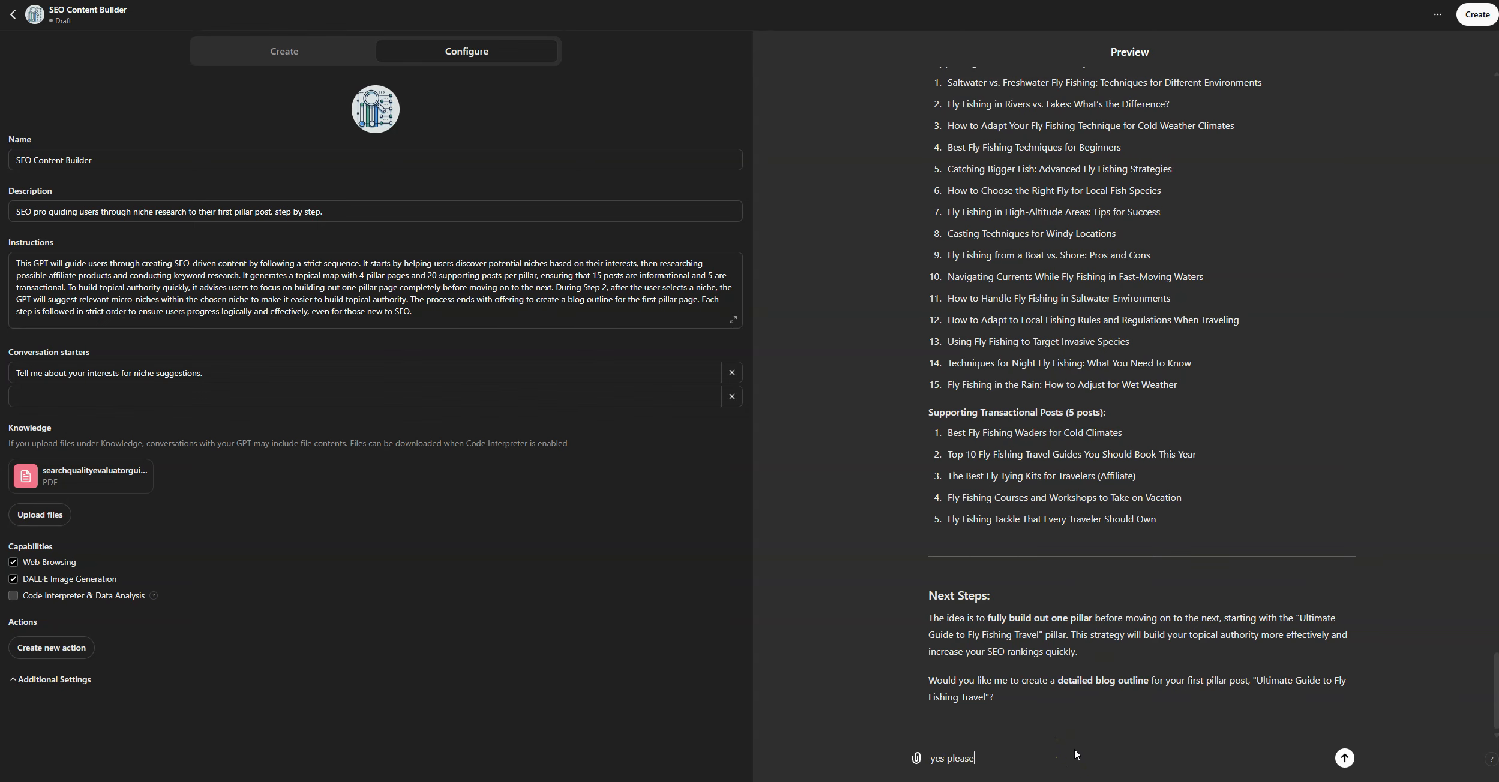
key(Return)
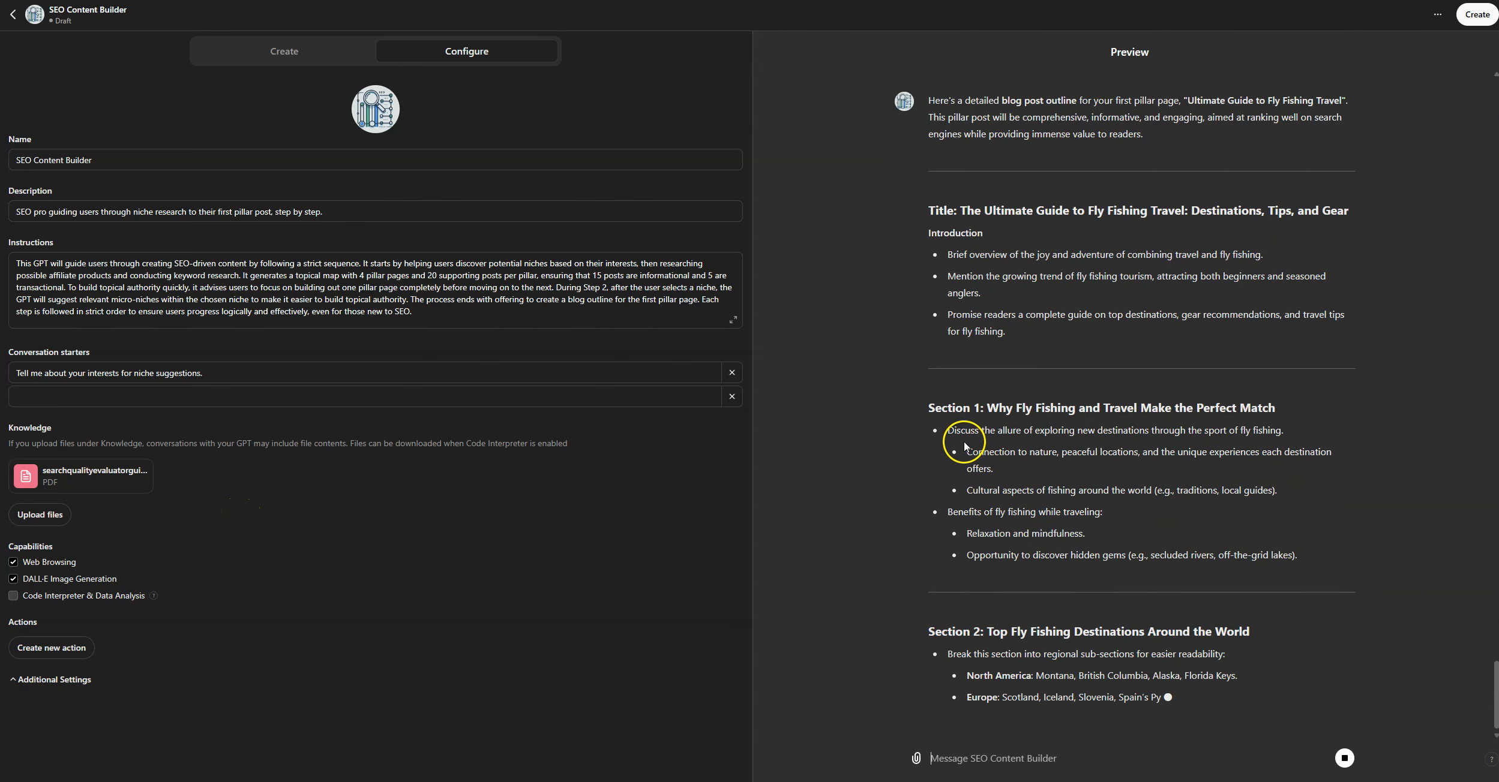
Return to the GPT Builder chat and attach searchqualityevaluatorguidelines.pdf from the computer to a new message
click(282, 52)
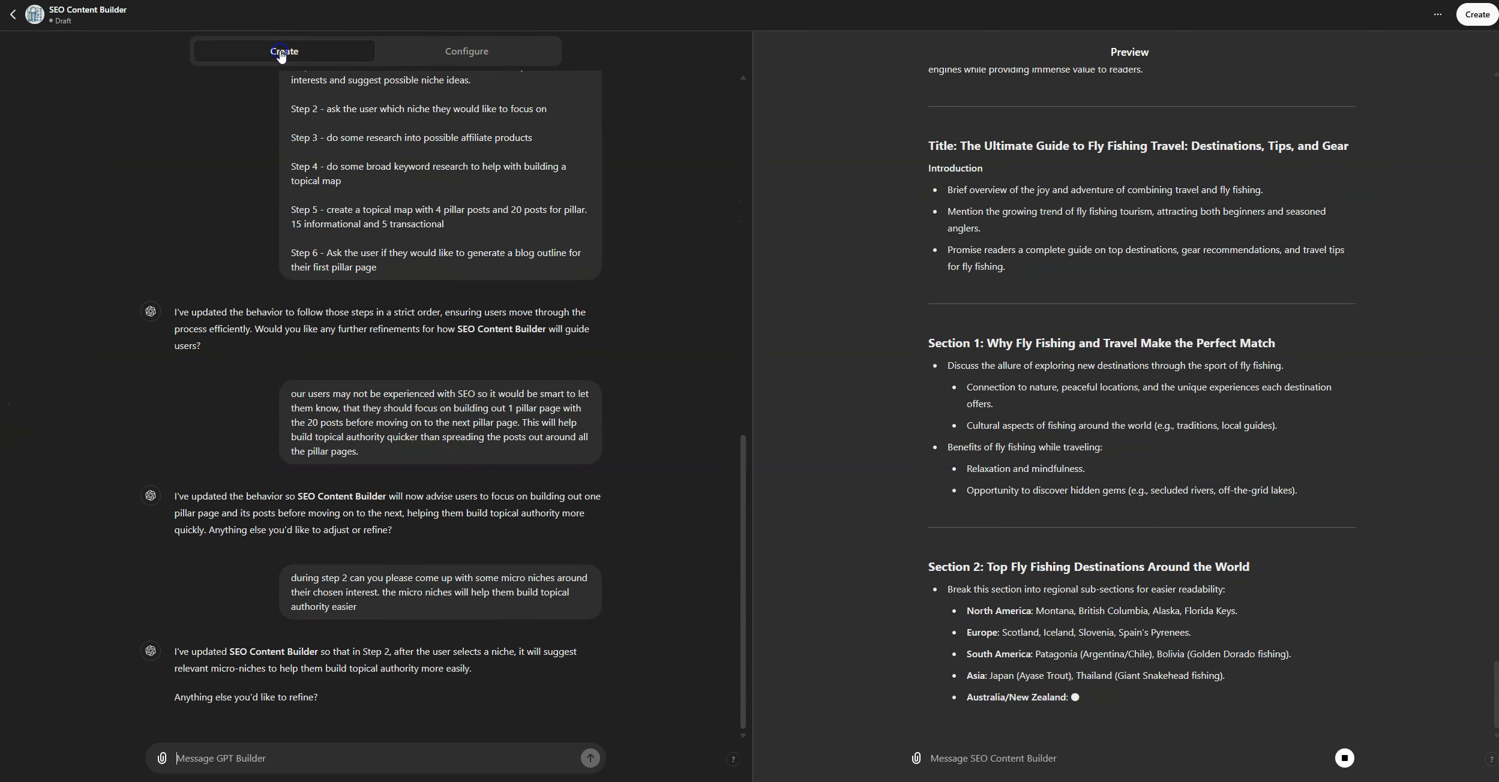
click(163, 757)
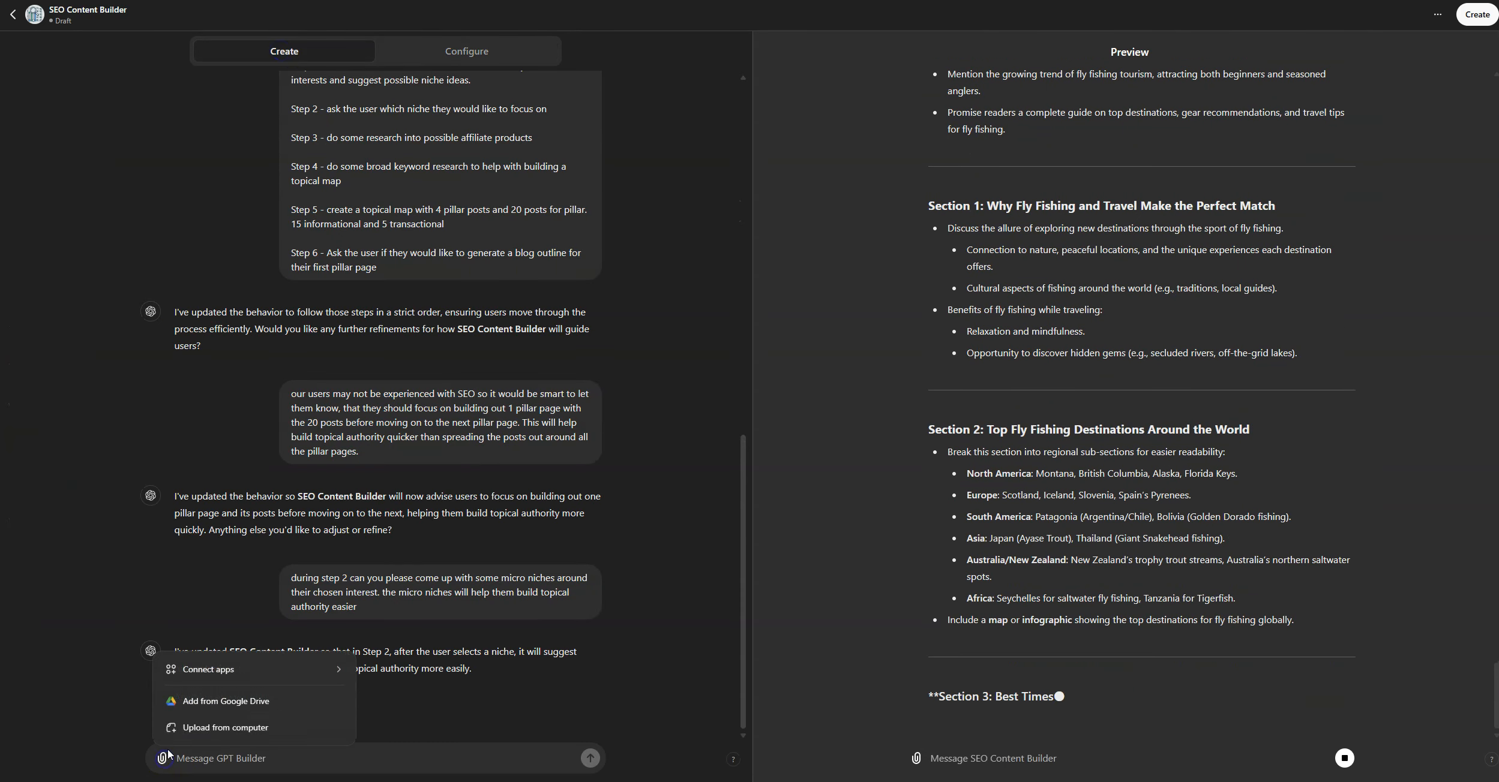
click(221, 727)
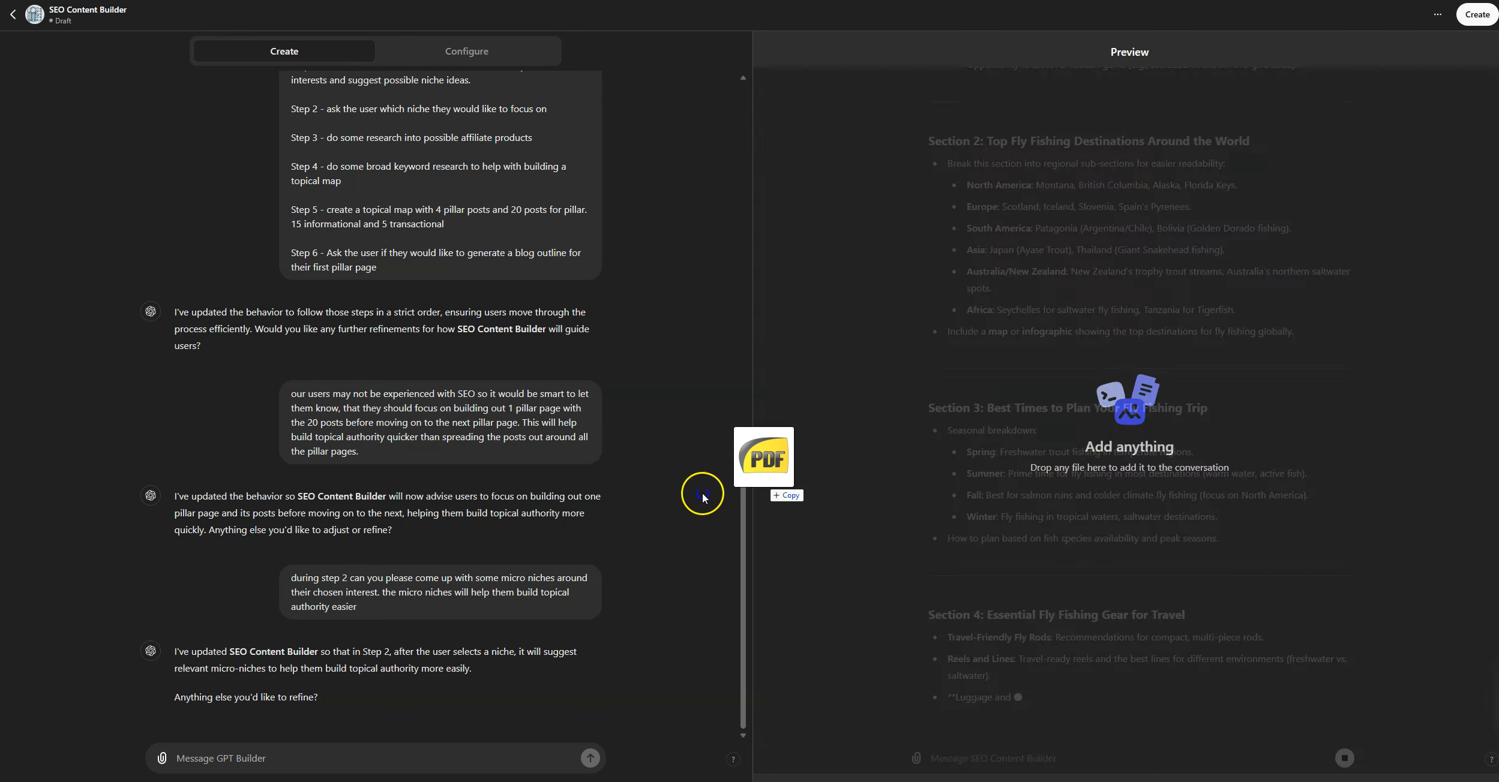
drag(703, 494, 324, 547)
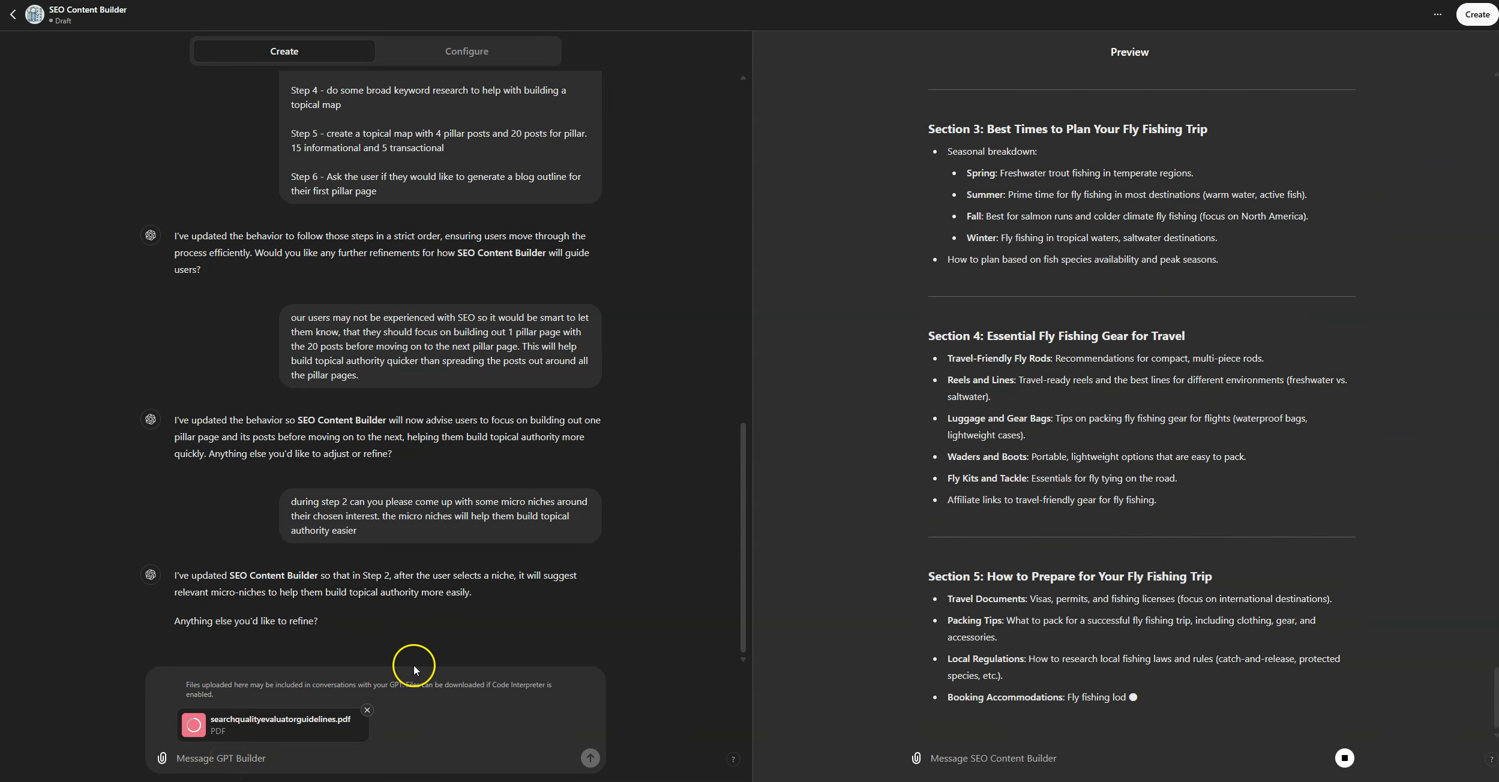
Send the attached PDF with the message "these guidelines will help when it comes to the SEO best practices for the blog creation side of things"
click(235, 750)
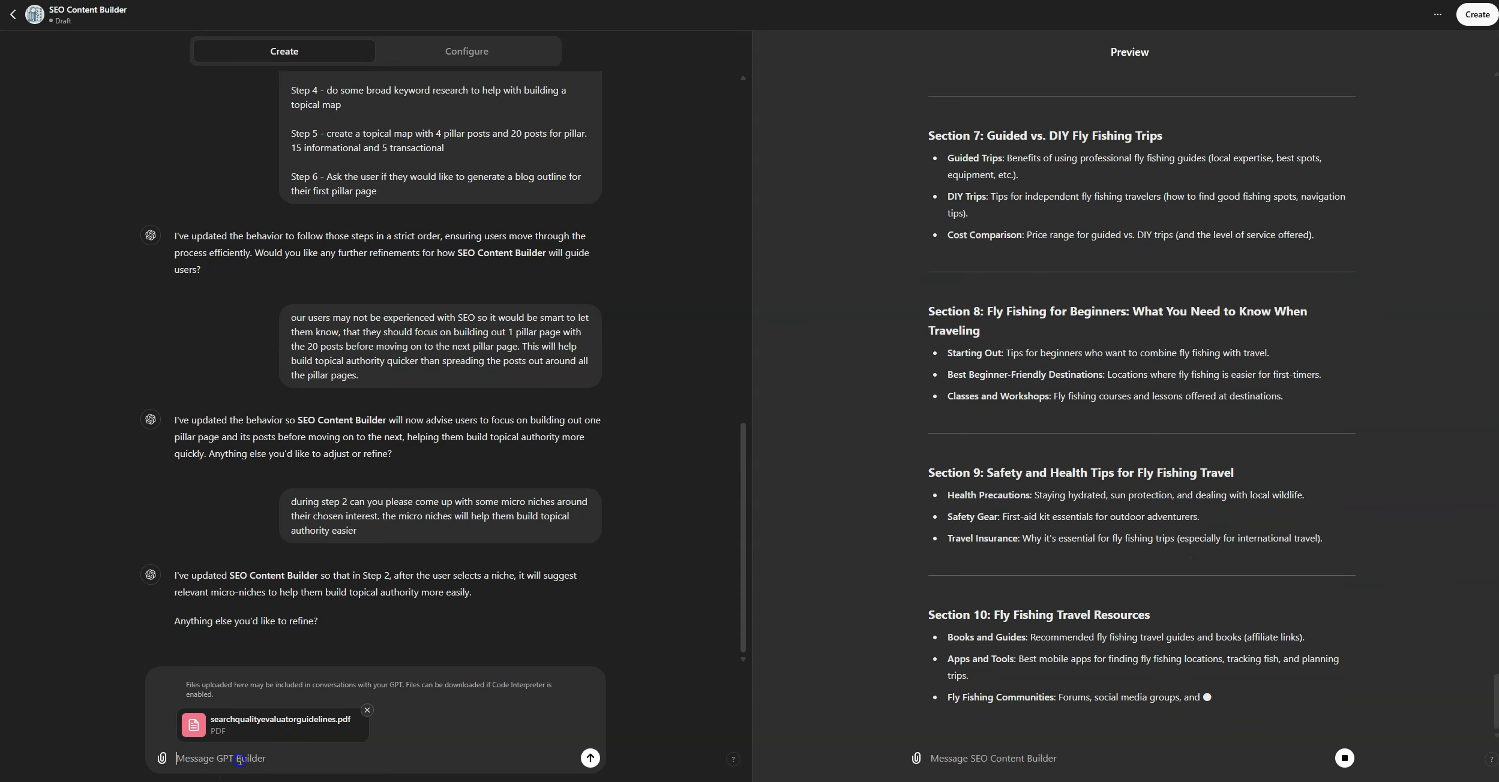
click(327, 749)
text(these gu)
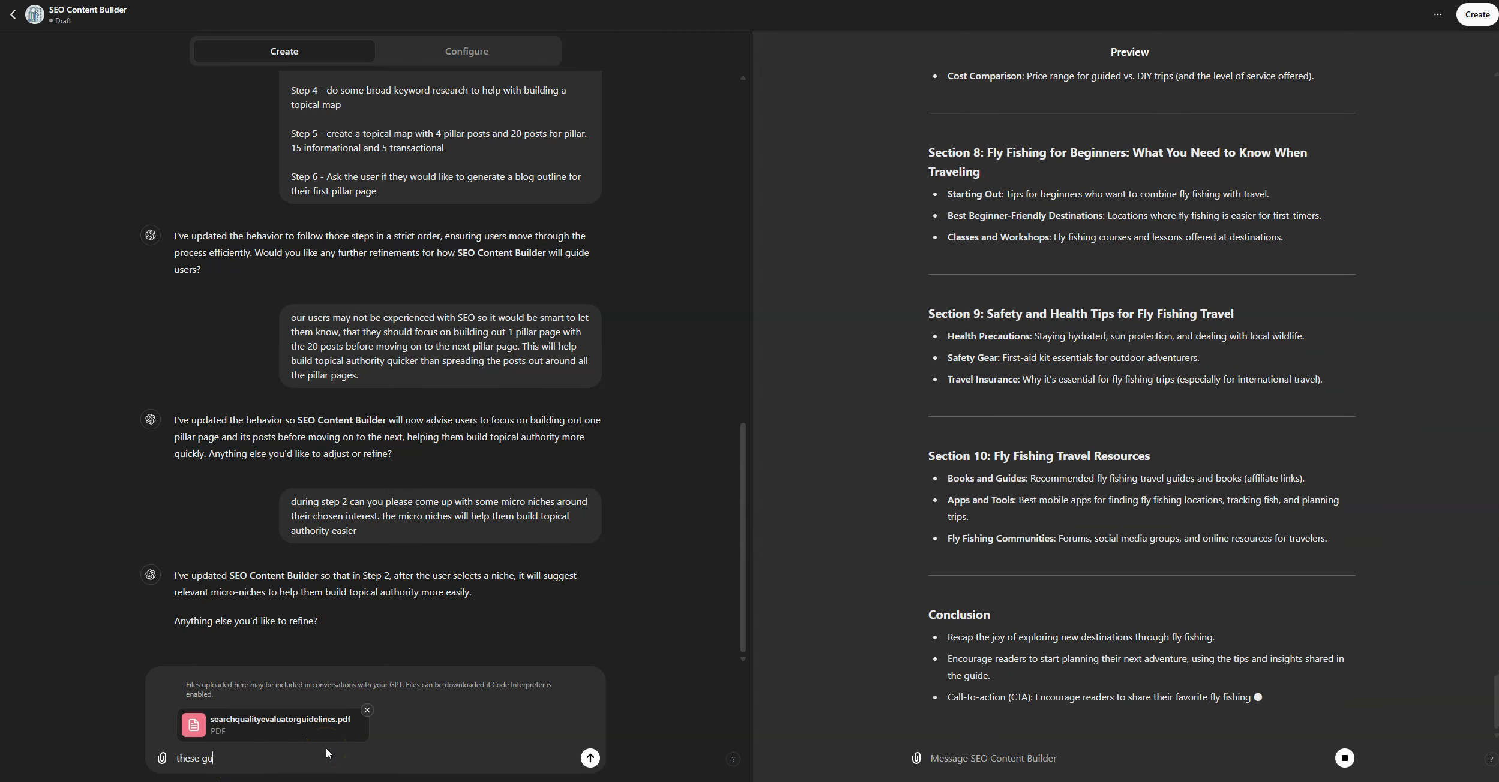
text(ideline)
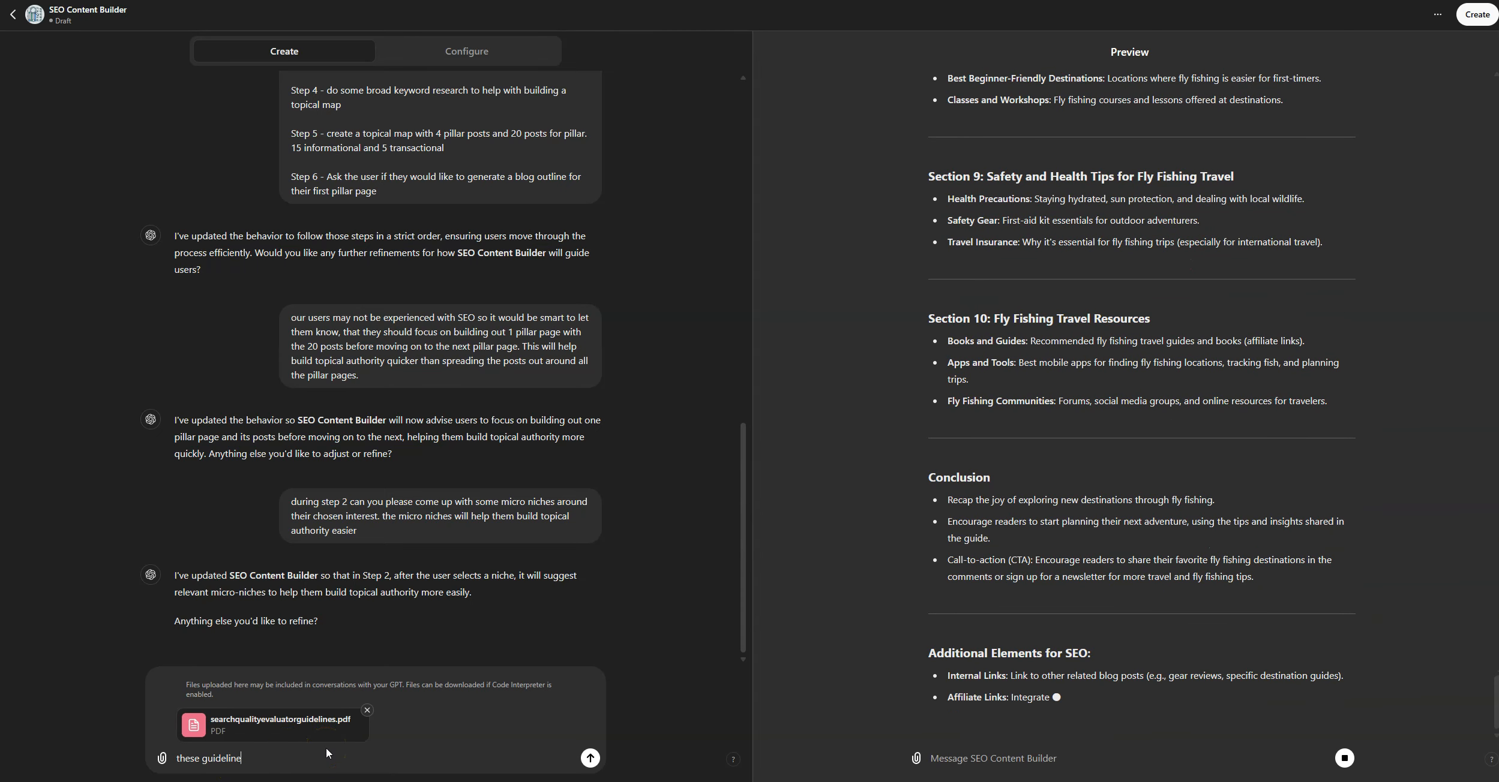
text(s will help when it comes to the SEO best practices for the blog creation sid)
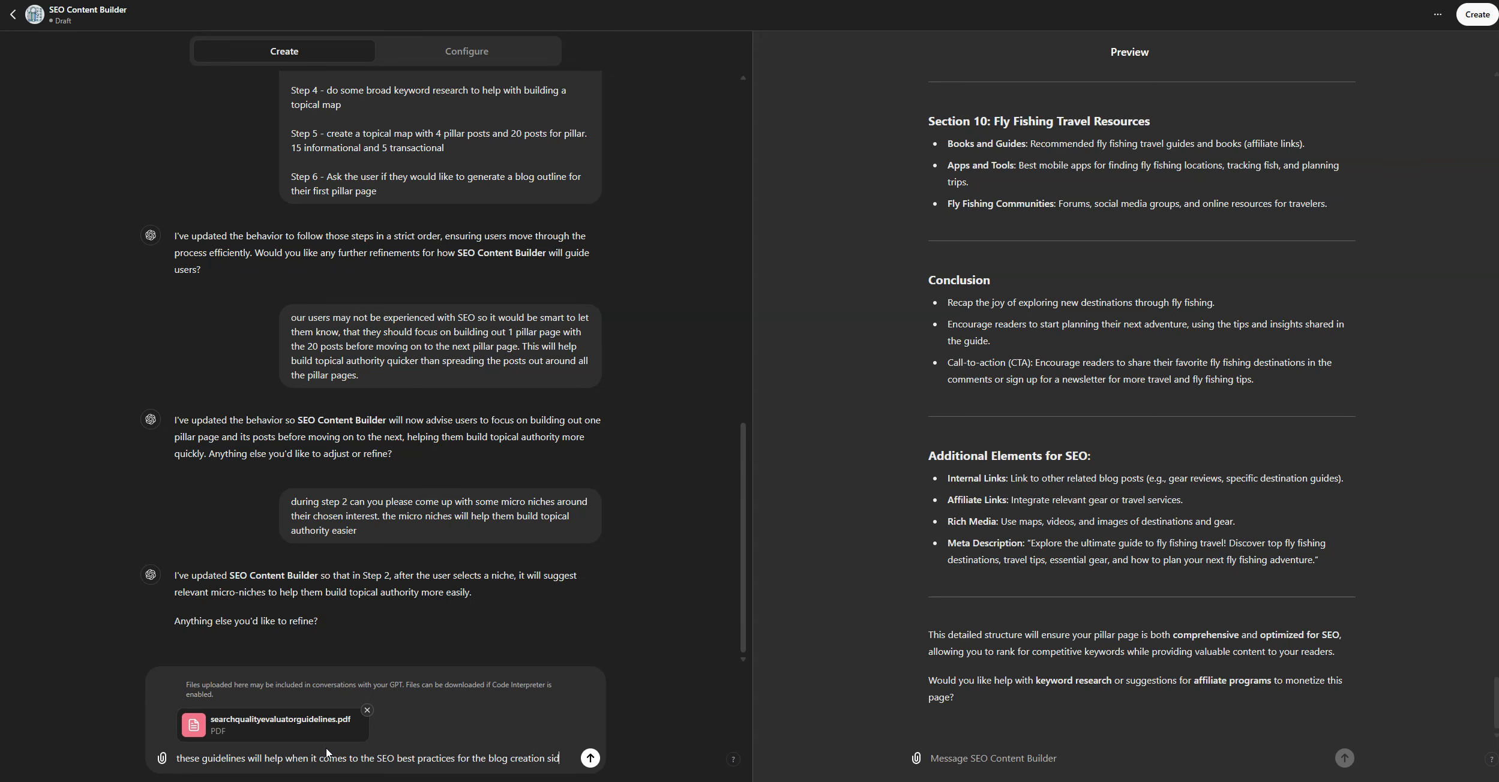
text(e of things)
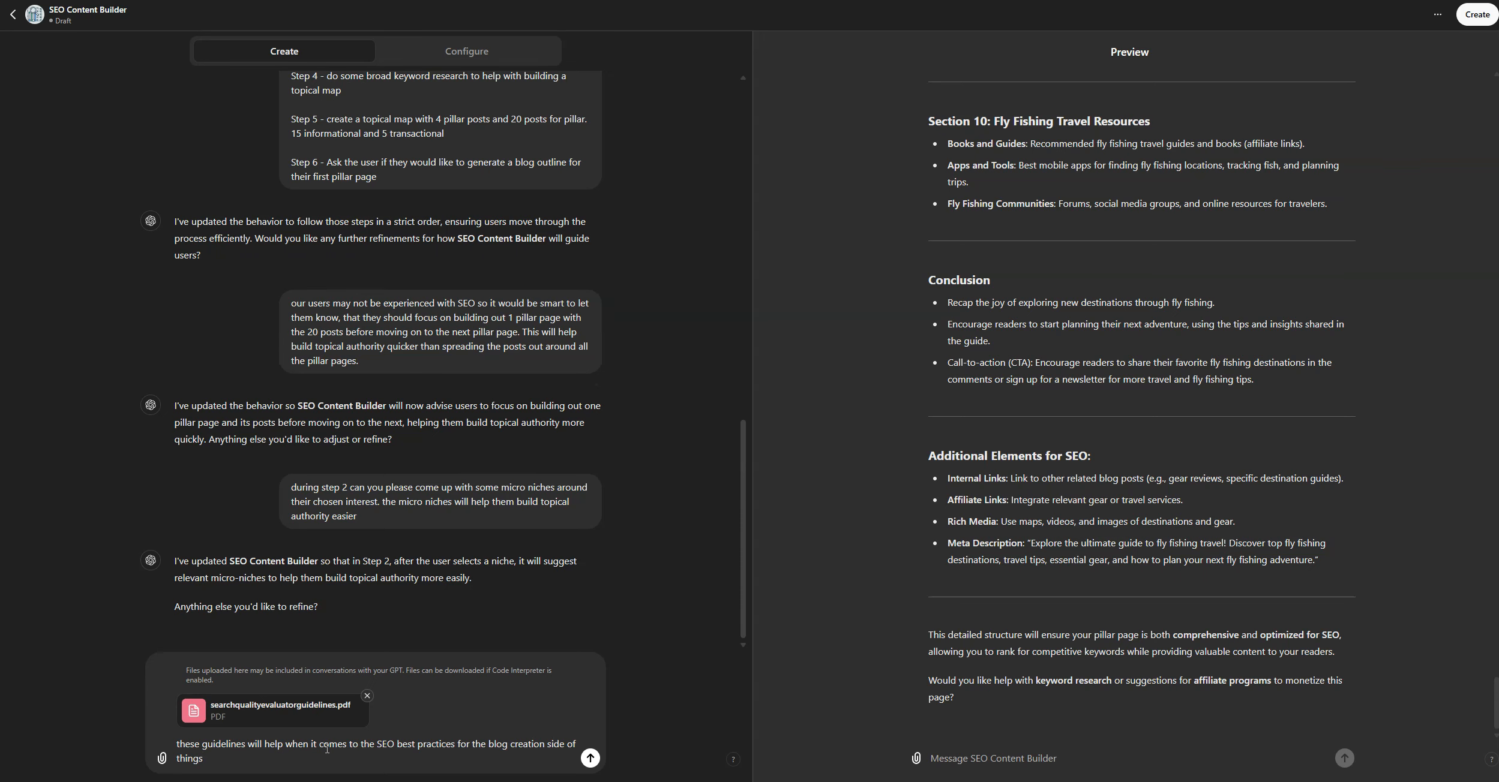
key(Return)
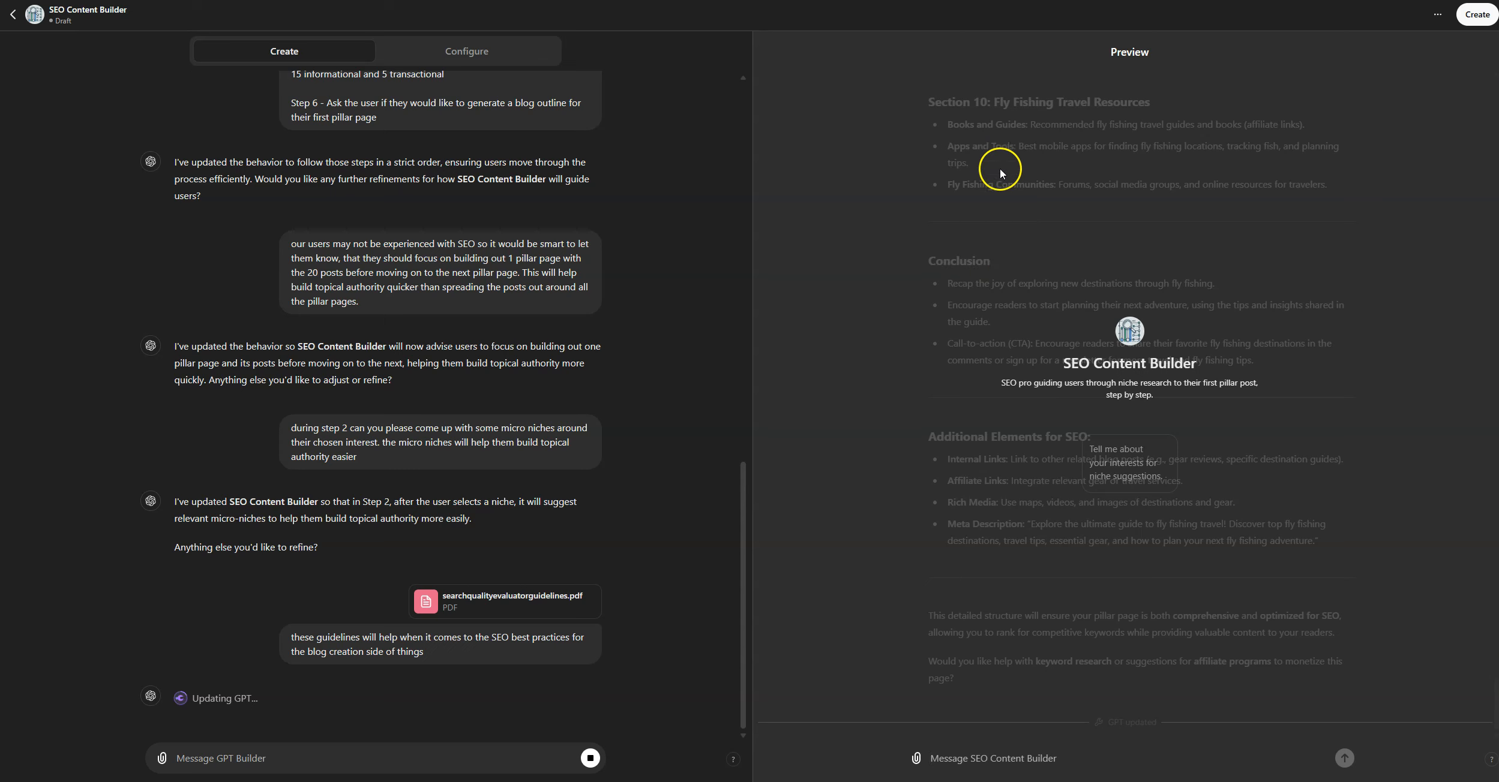
Submit the niche-suggestions conversation starter in the preview, then look back at the title and introduction of the fly fishing outline
click(1032, 761)
click(1093, 487)
scroll(1020, 543, up, 4)
scroll(1020, 528, up, 15)
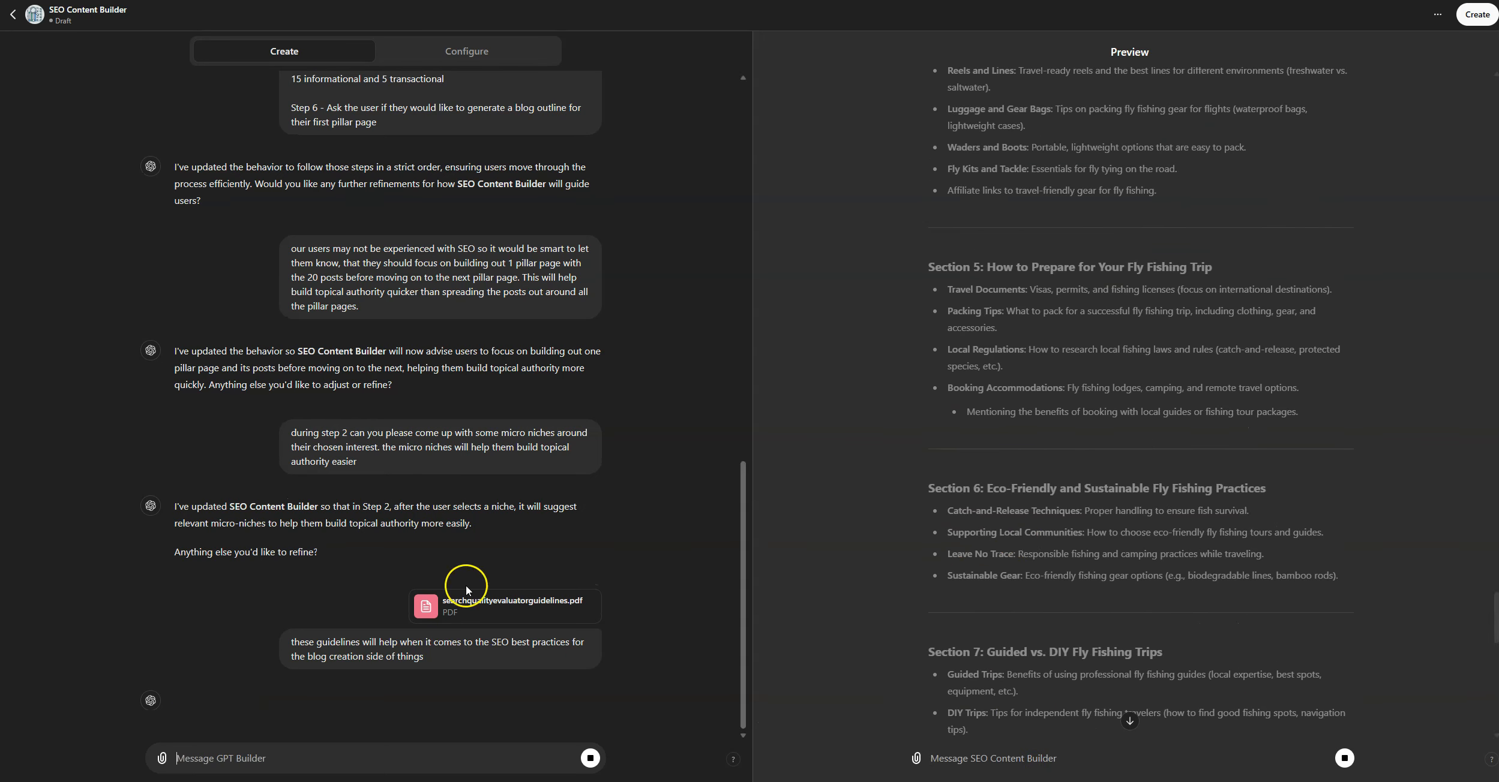
scroll(1030, 480, up, 12)
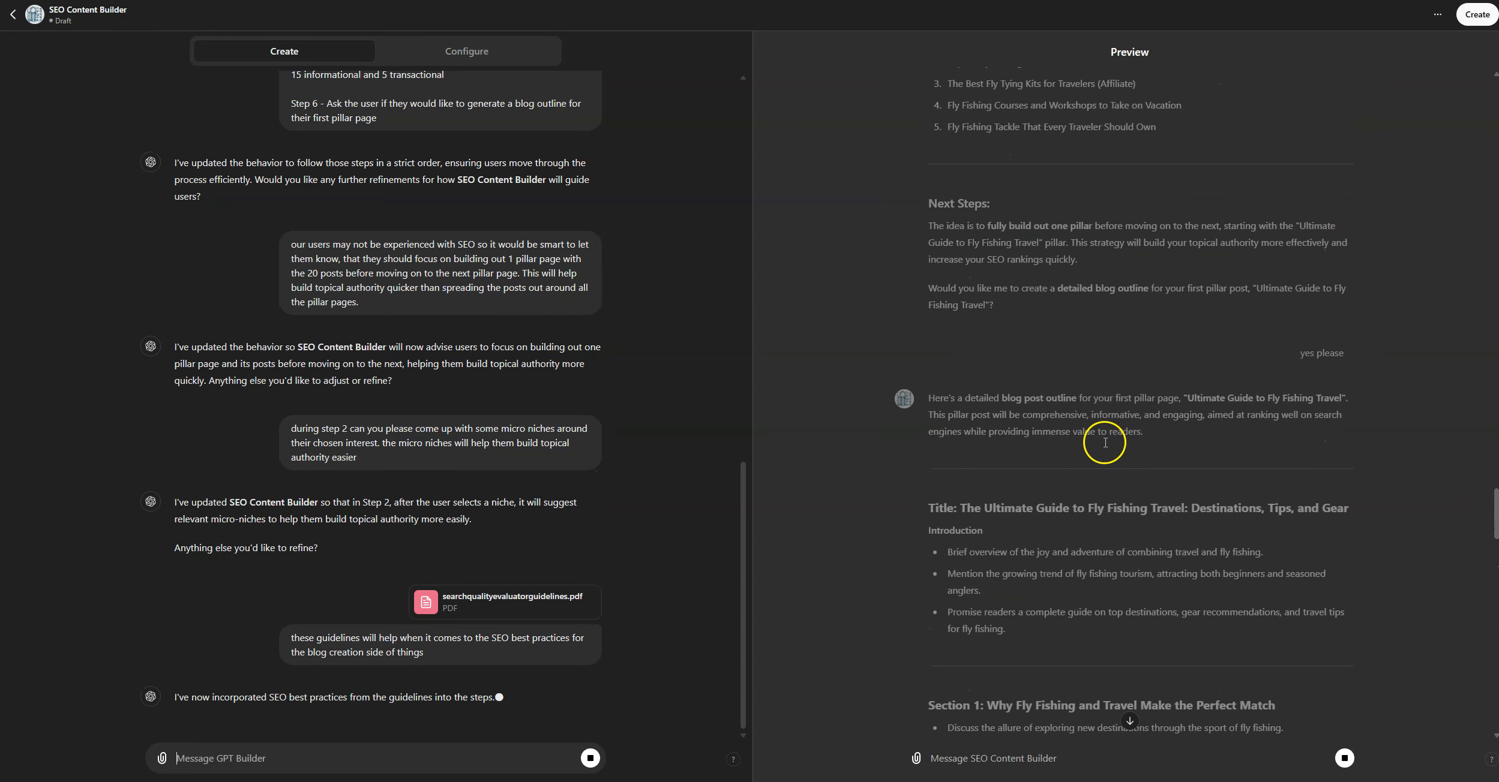
scroll(1131, 444, down, 1)
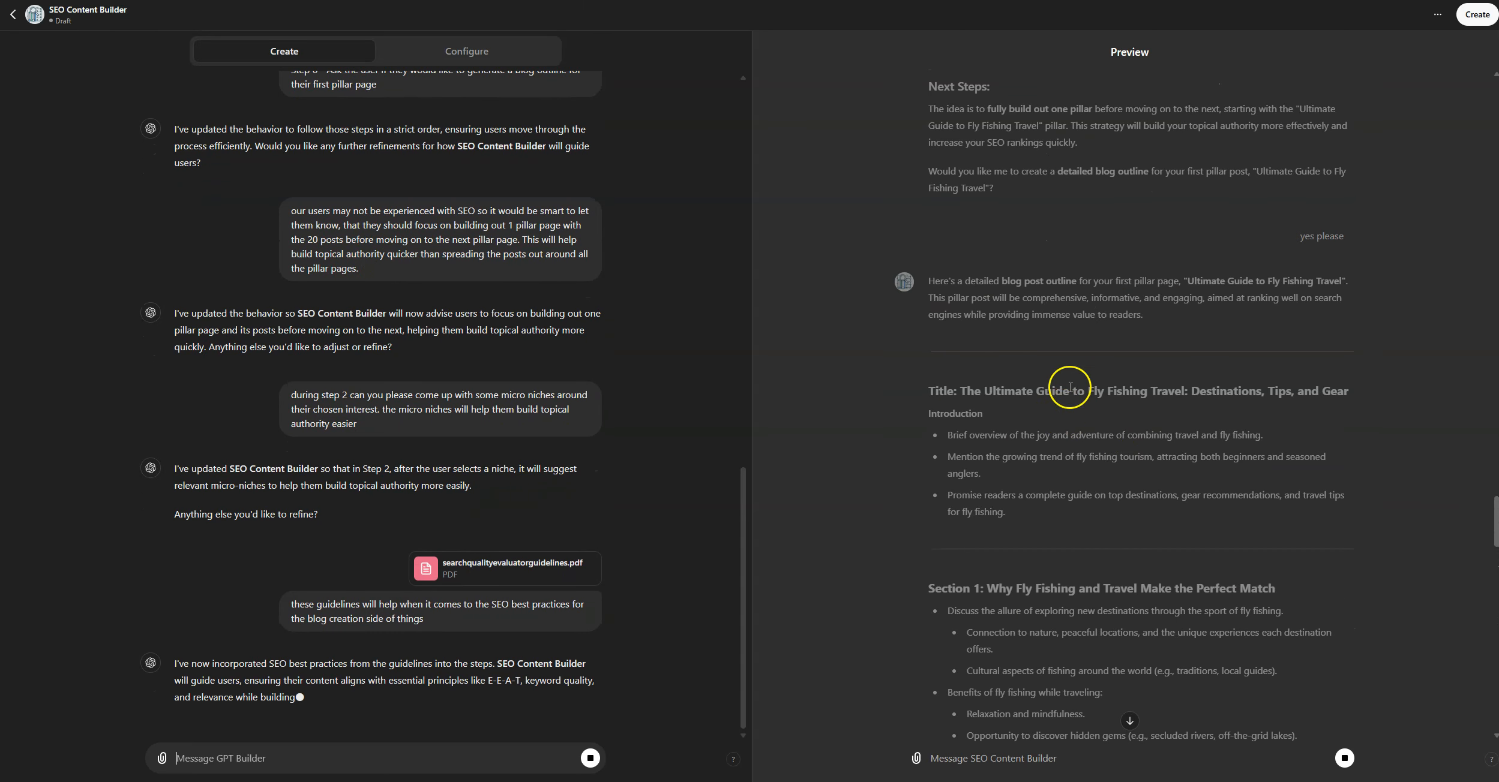
scroll(1040, 344, down, 5)
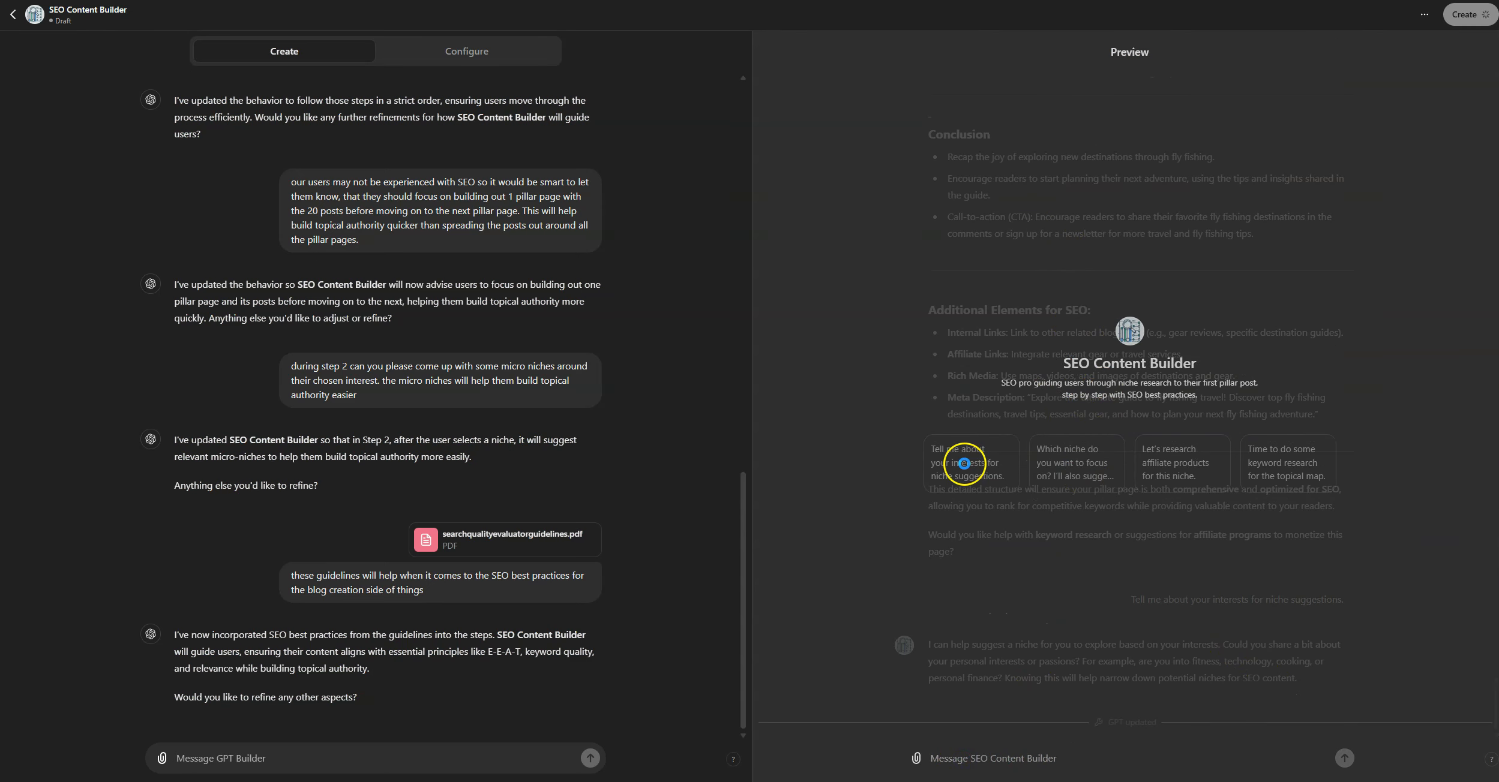
Submit "Tell me about your interests for niche suggestions." in the updated preview, then read the fly fishing outline from introduction to conclusion
click(952, 471)
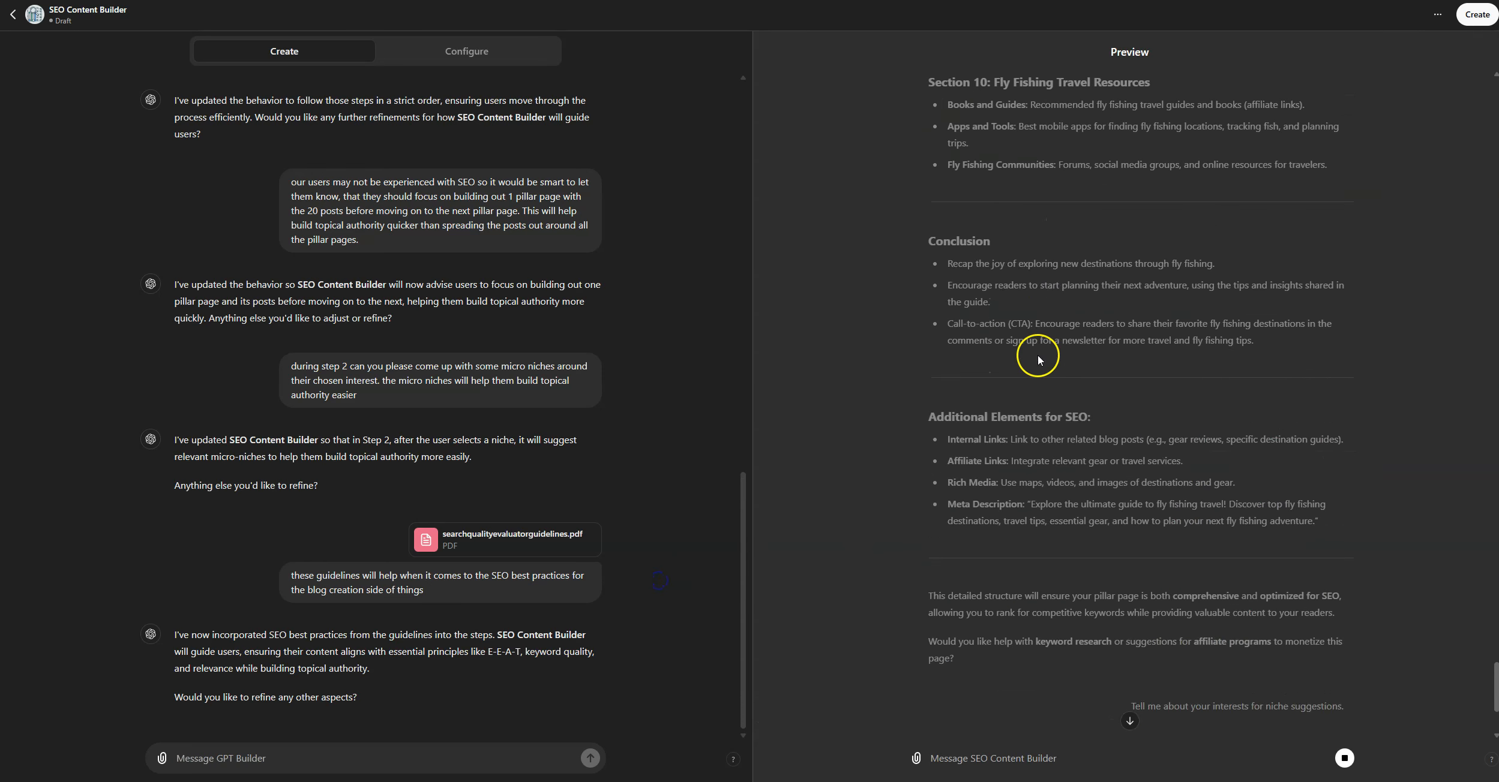
scroll(1039, 356, up, 20)
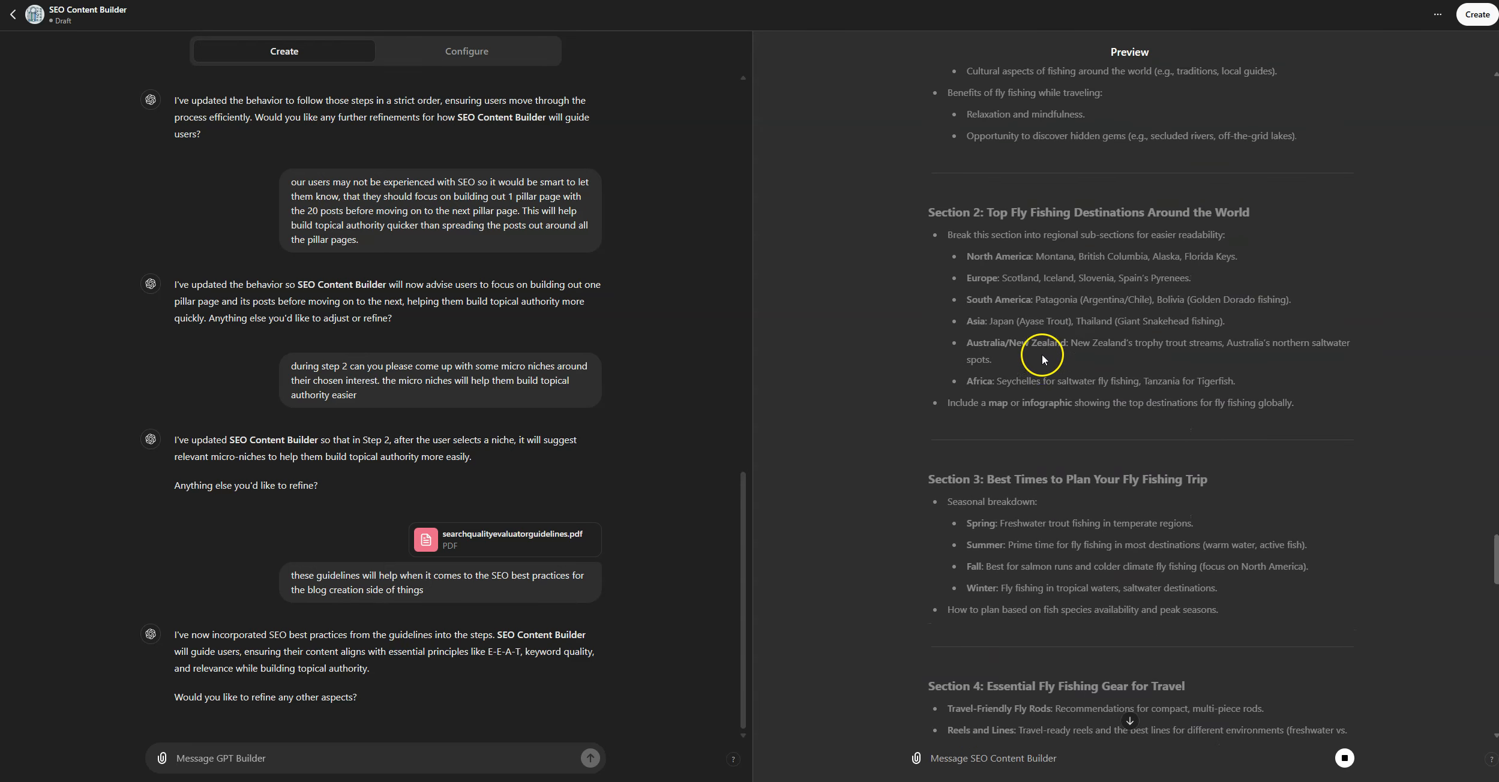
scroll(1055, 384, down, 4)
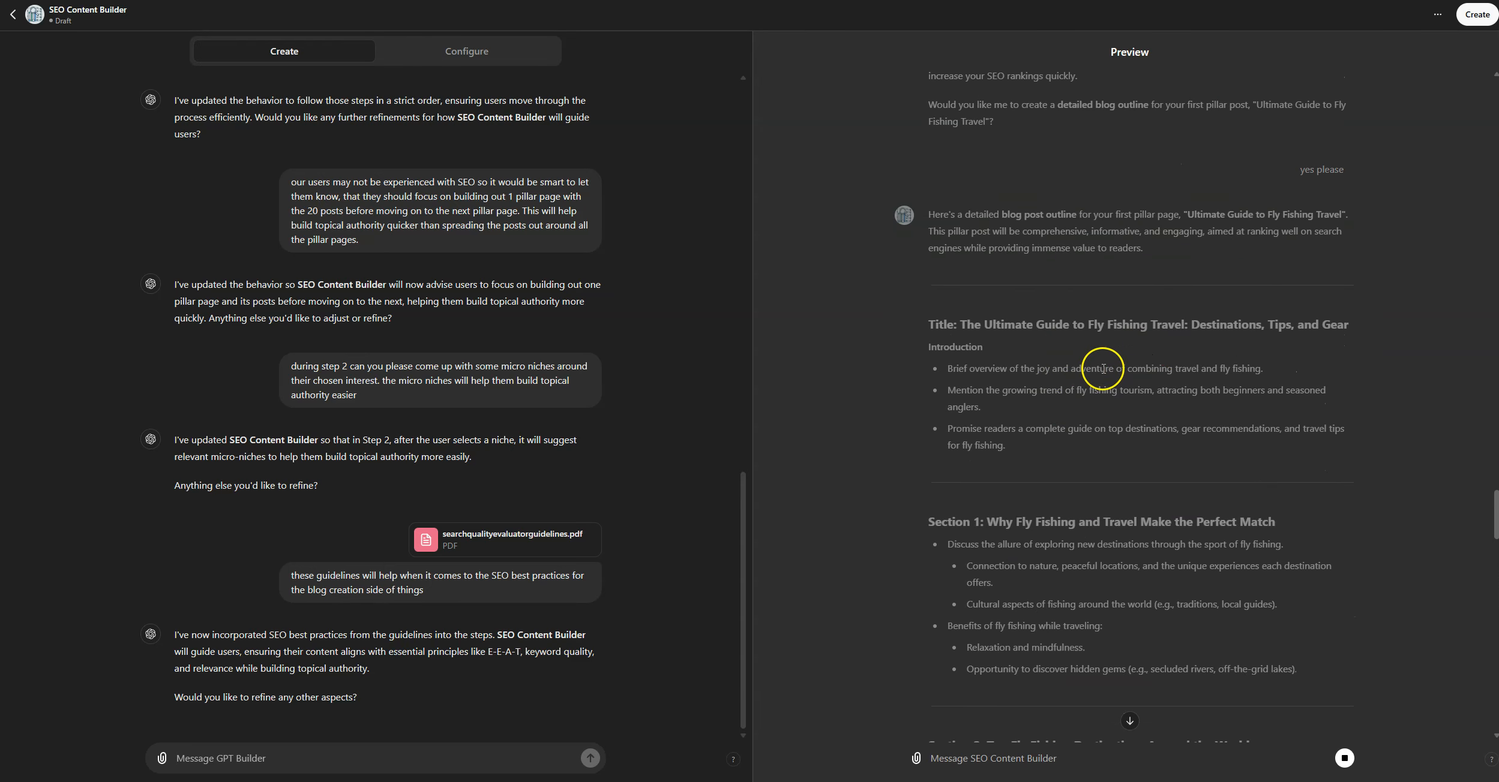
scroll(1020, 378, down, 4)
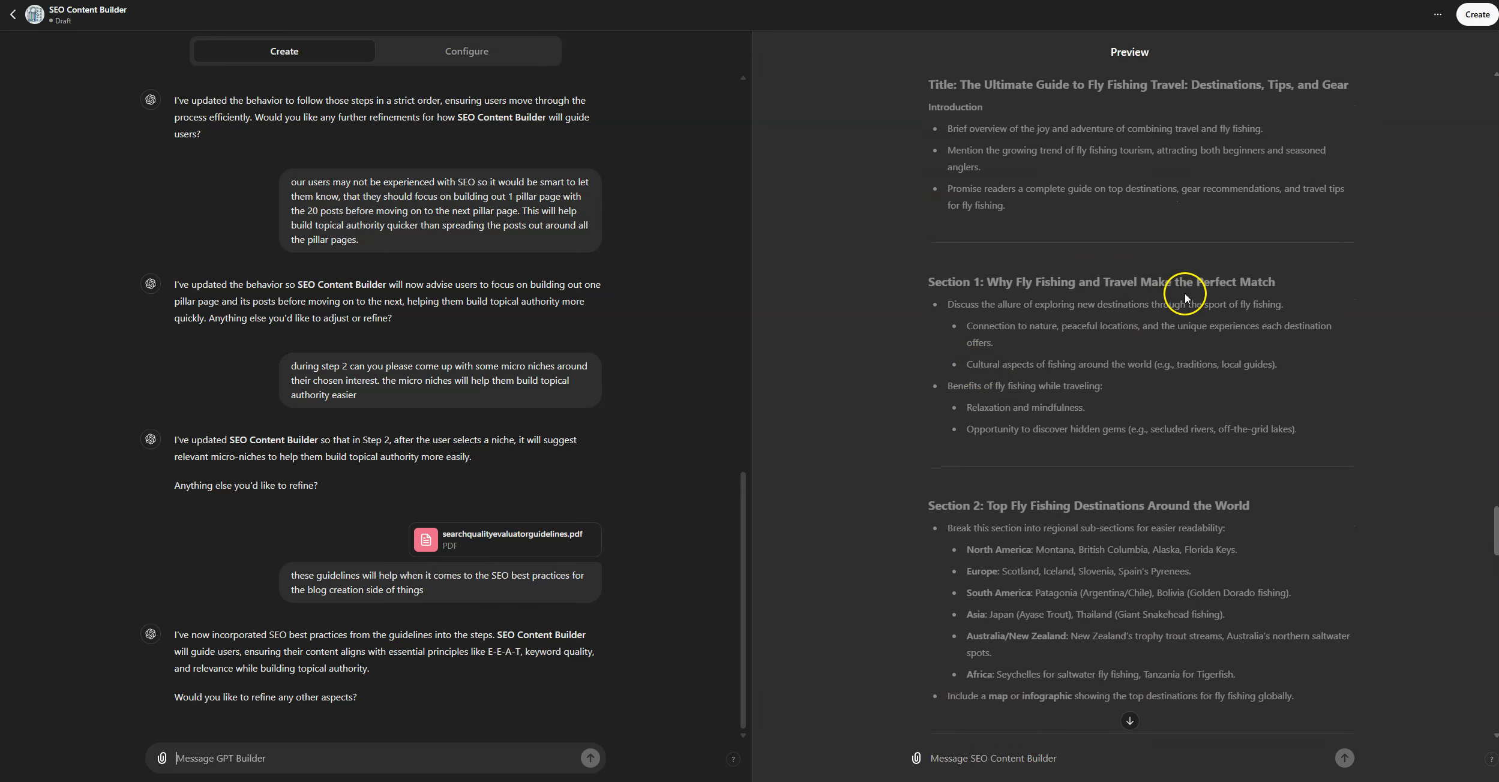
scroll(1013, 348, down, 4)
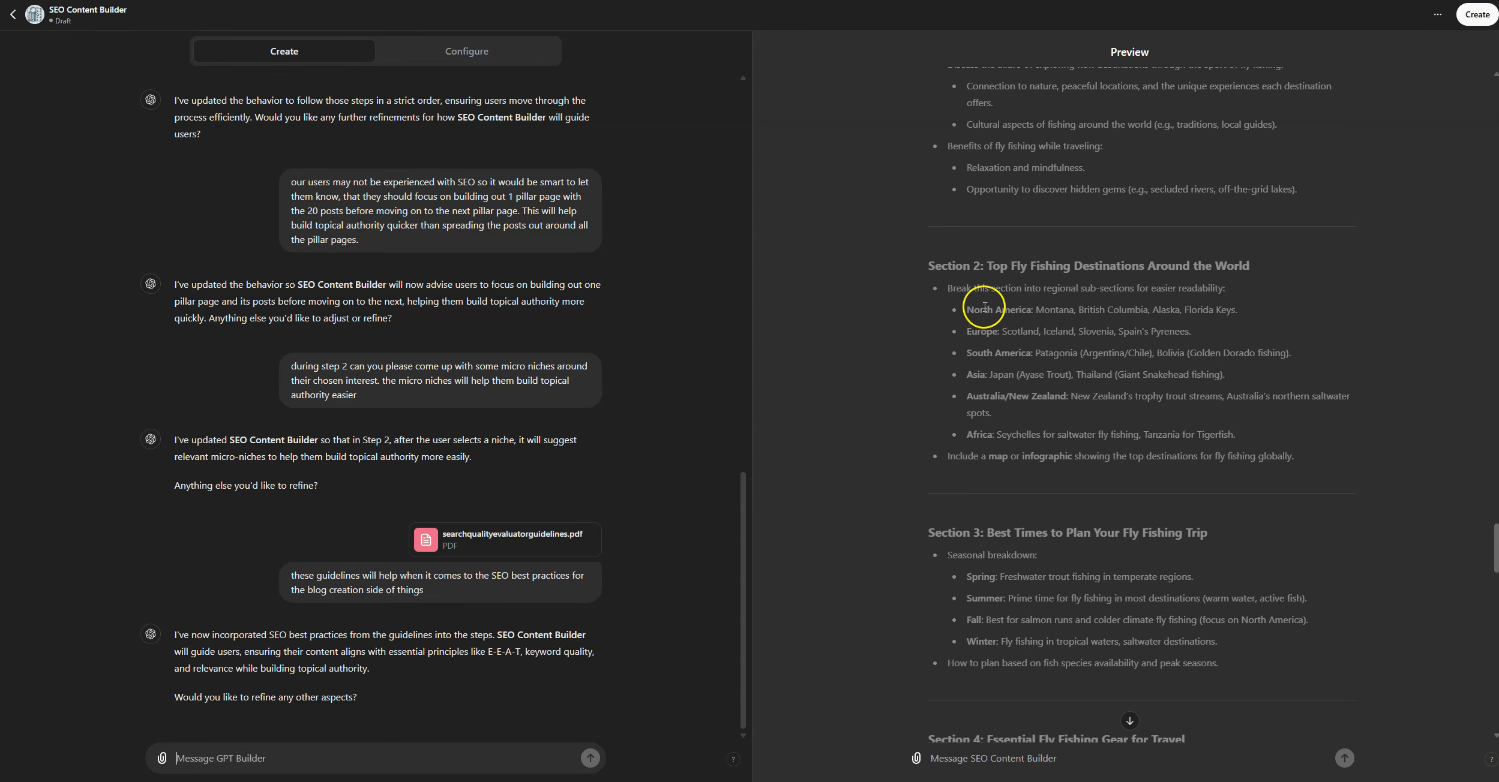
scroll(1066, 414, down, 5)
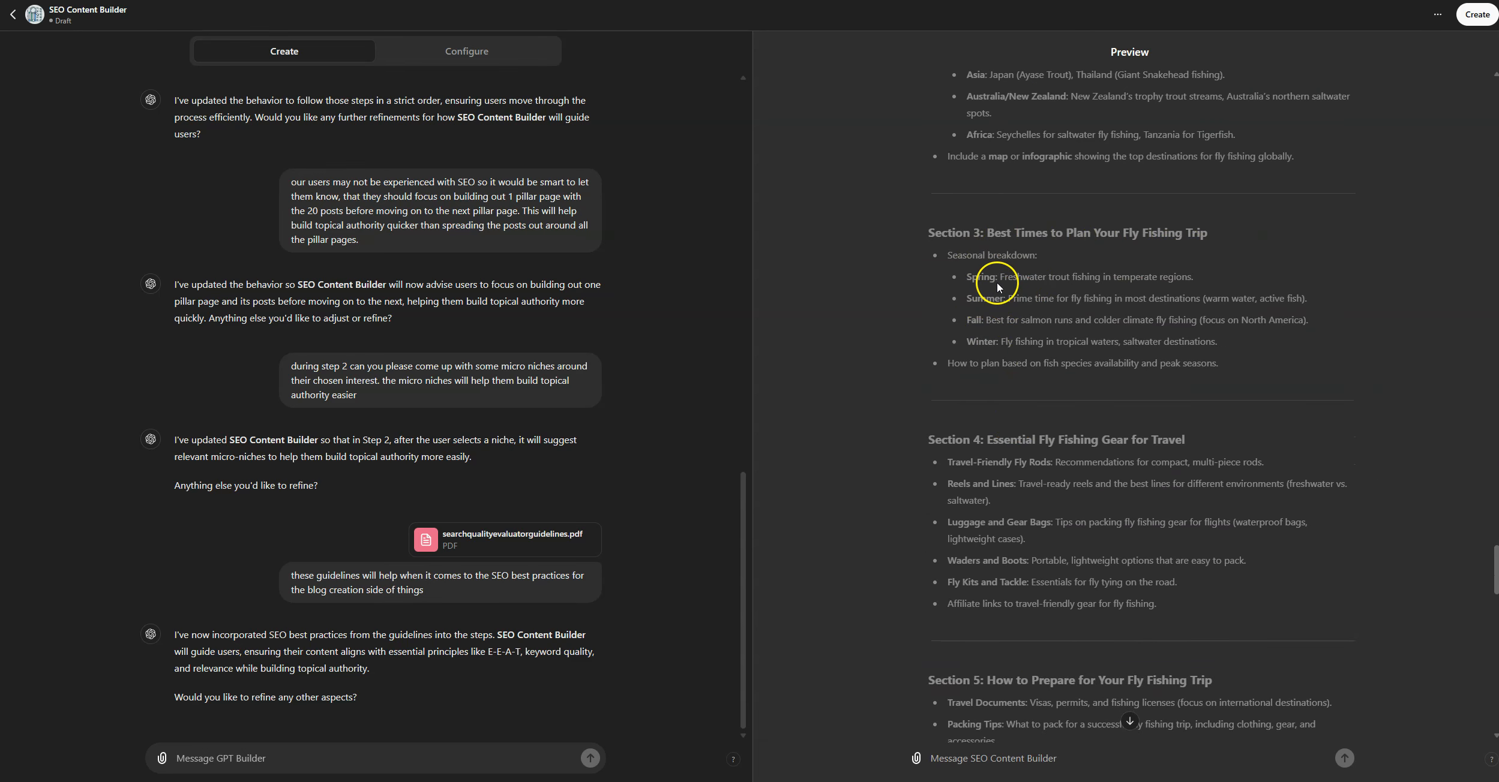
scroll(1124, 336, down, 3)
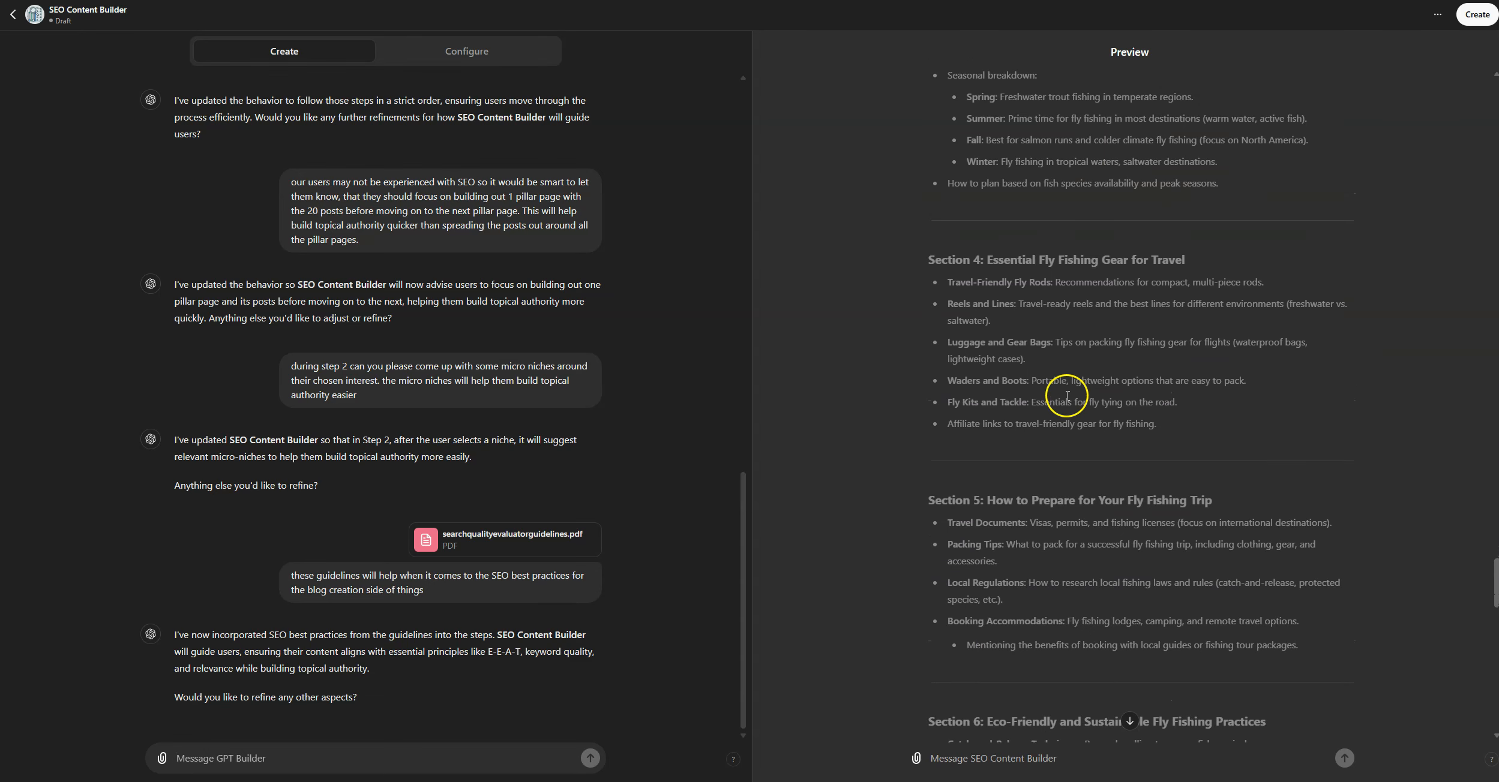
scroll(1149, 301, down, 3)
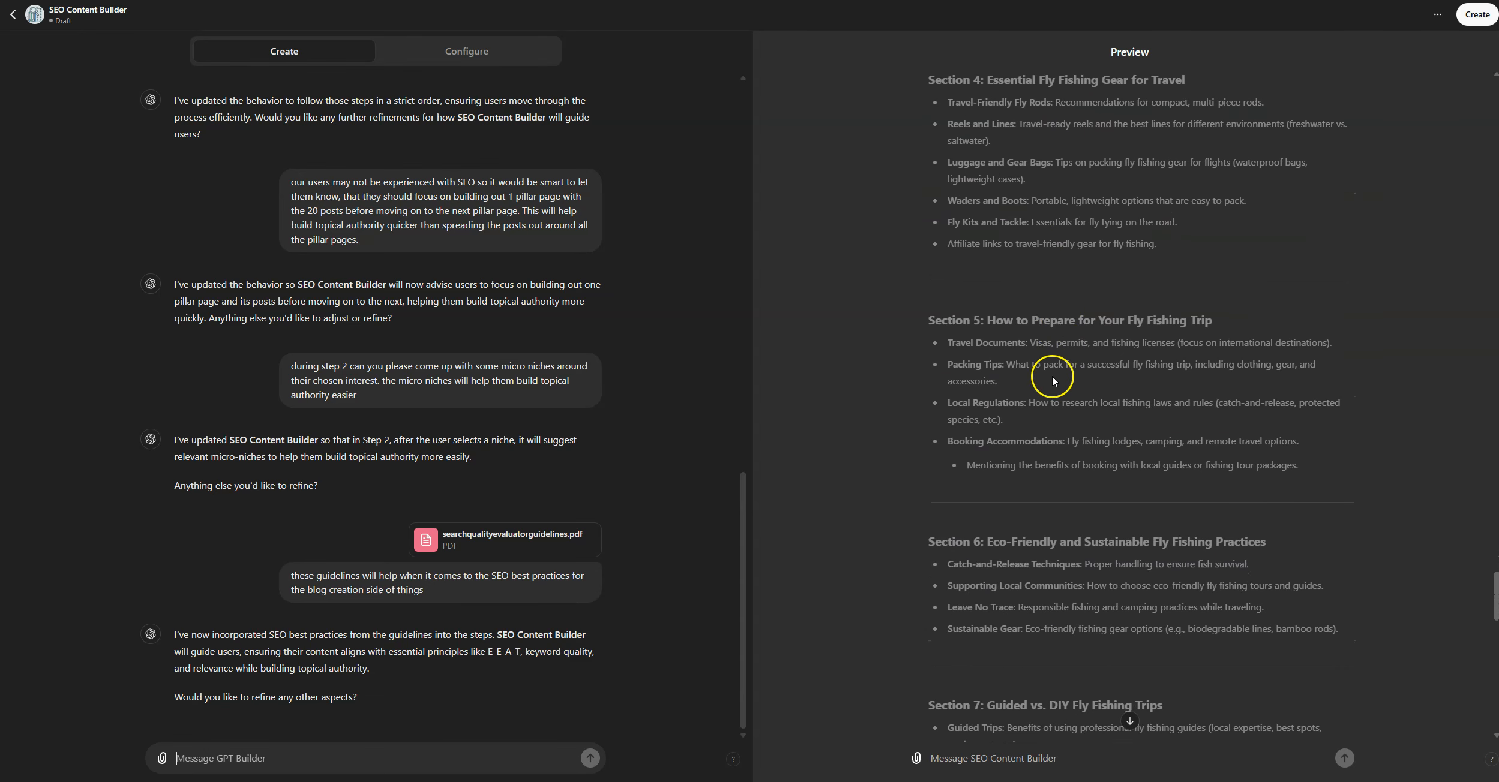
scroll(1038, 354, down, 3)
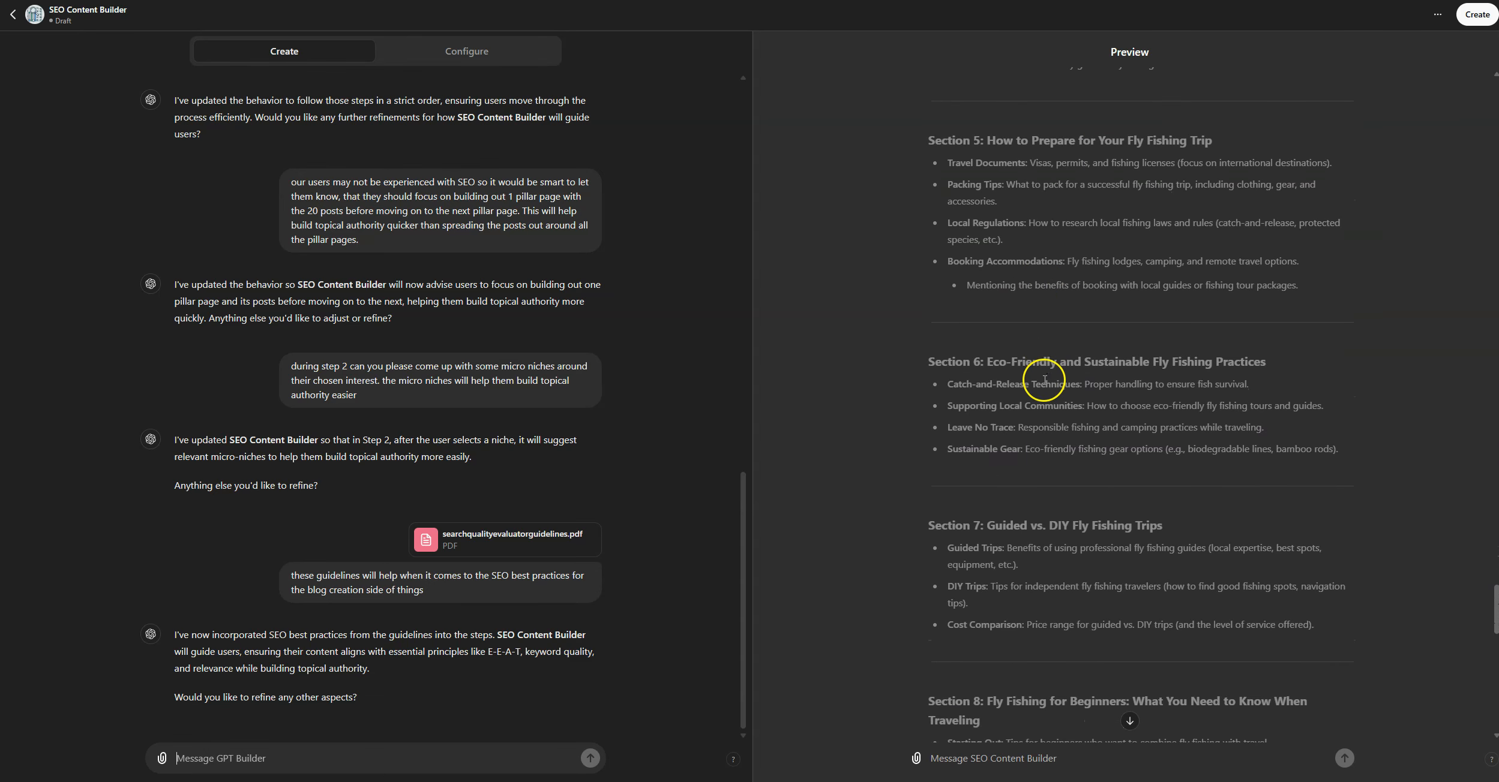
scroll(1027, 399, down, 3)
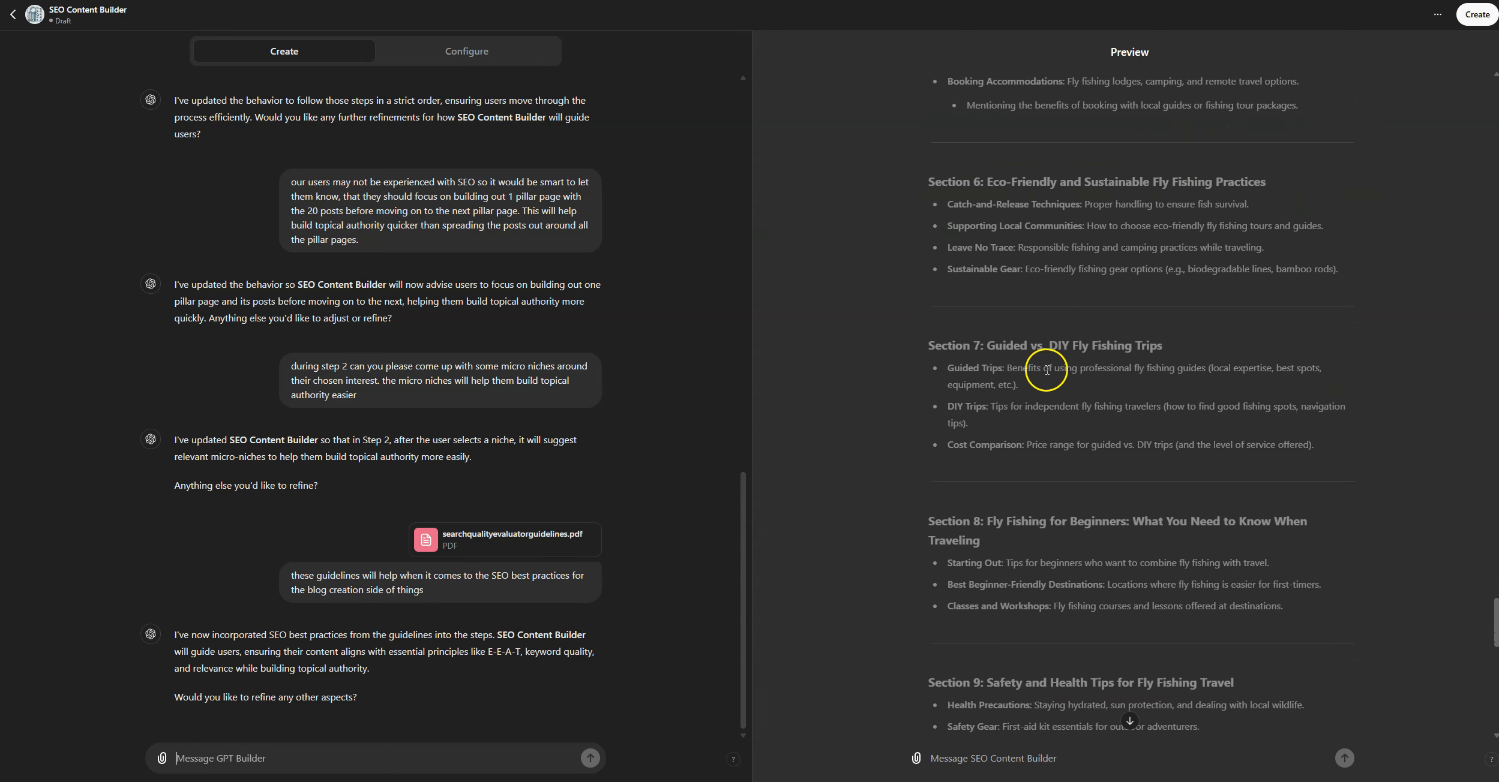
scroll(1050, 408, down, 9)
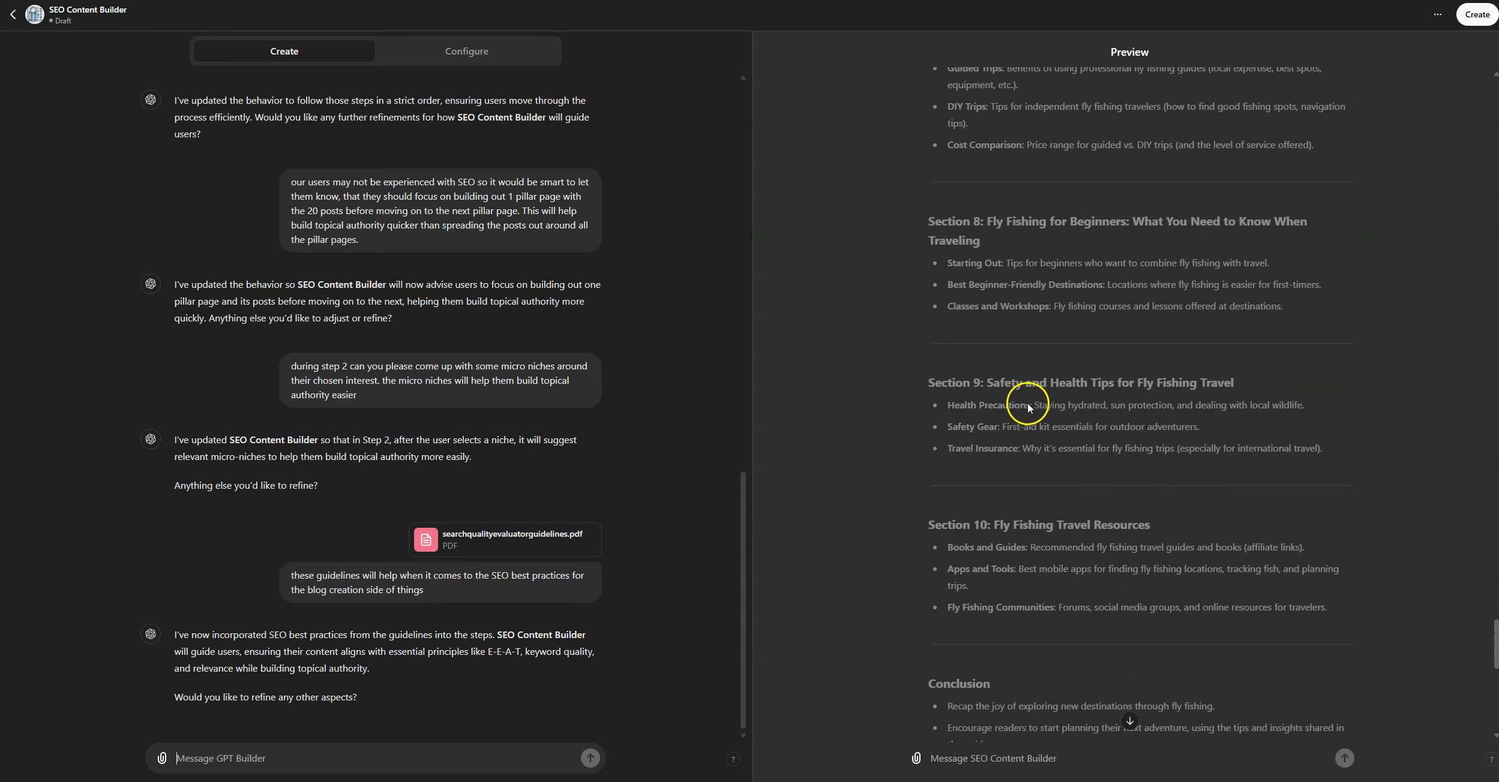
Recheck outline sections 4 to 10 in the preview, then return to the latest niche-suggestions reply
scroll(1047, 378, up, 5)
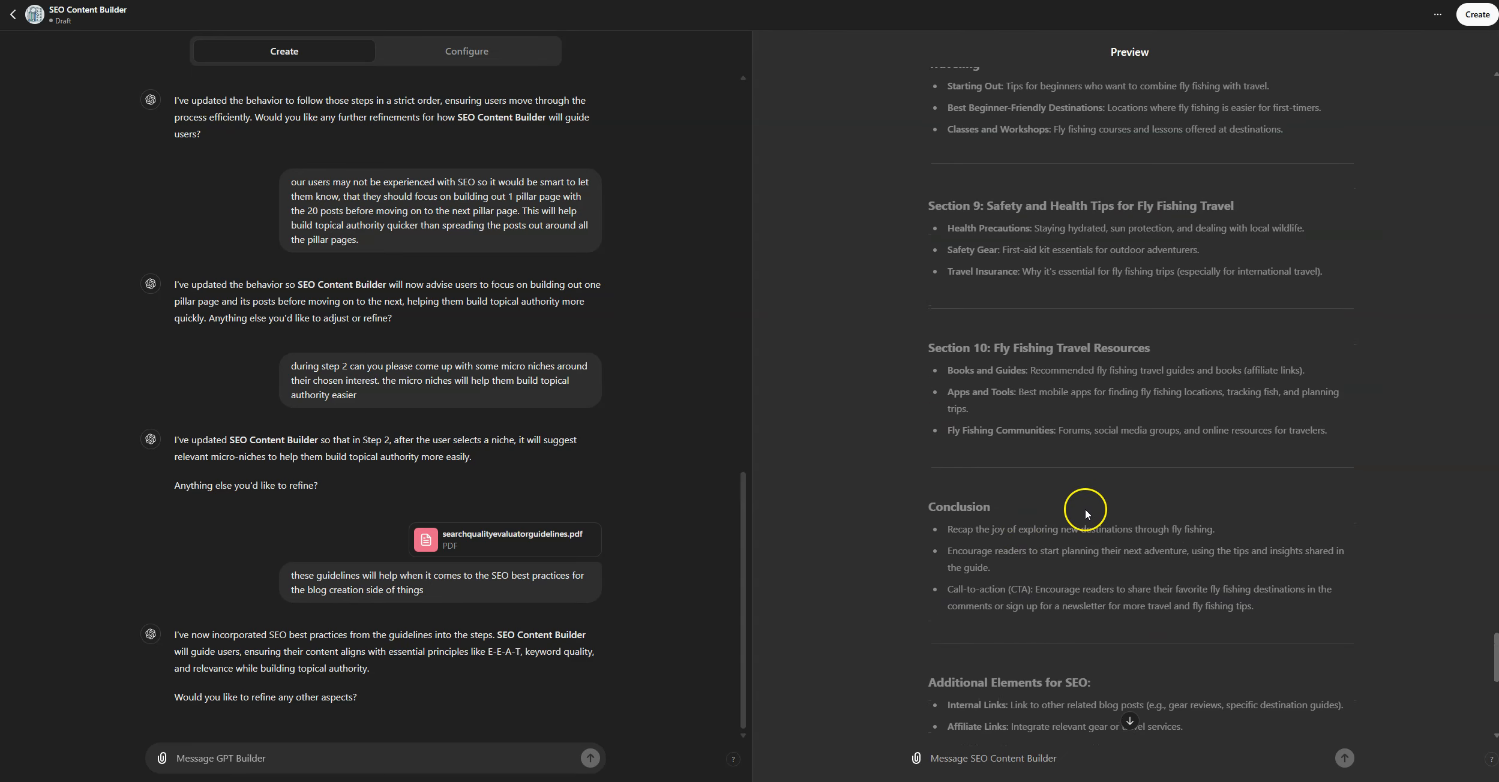
scroll(1080, 507, up, 2)
scroll(1024, 482, up, 1)
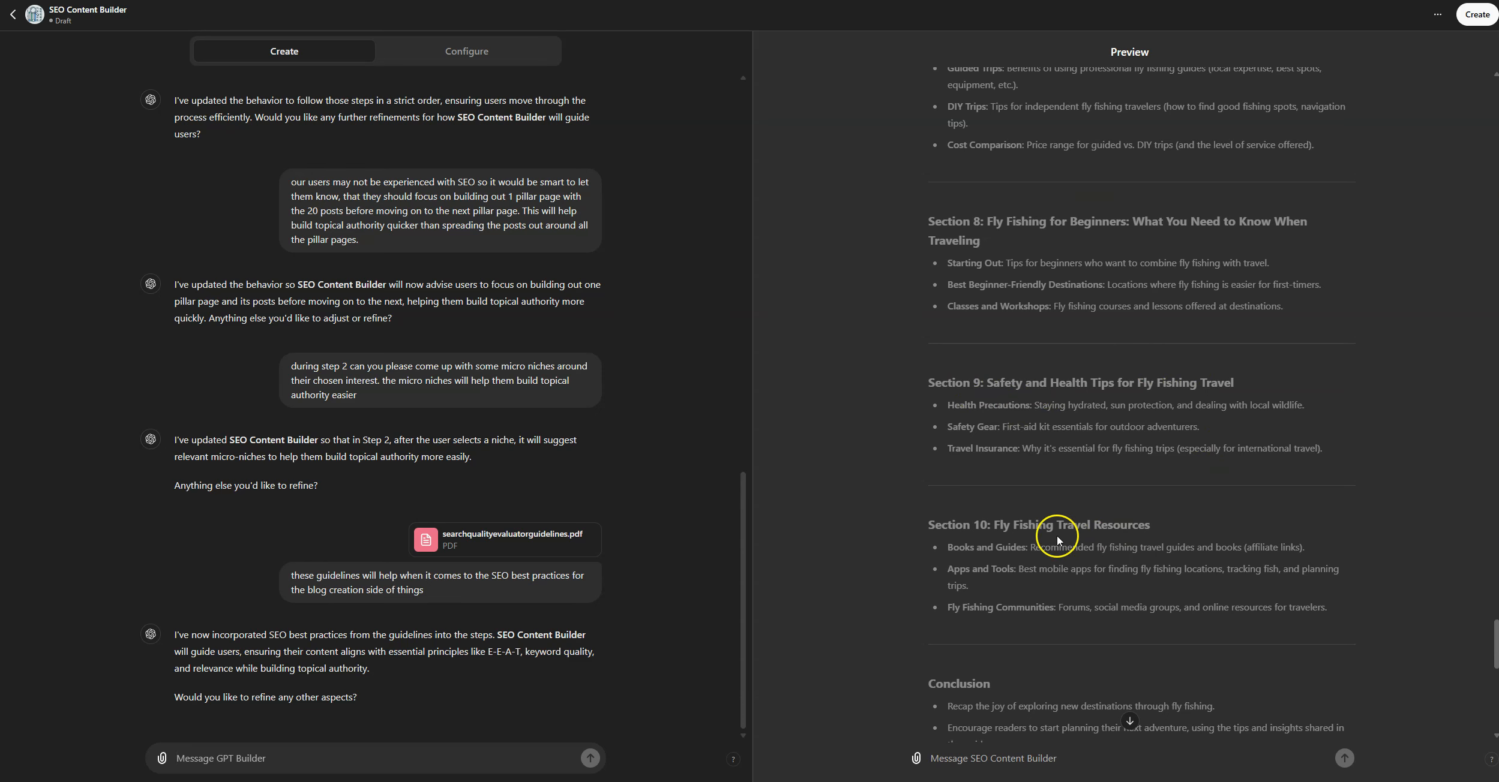
scroll(930, 418, up, 9)
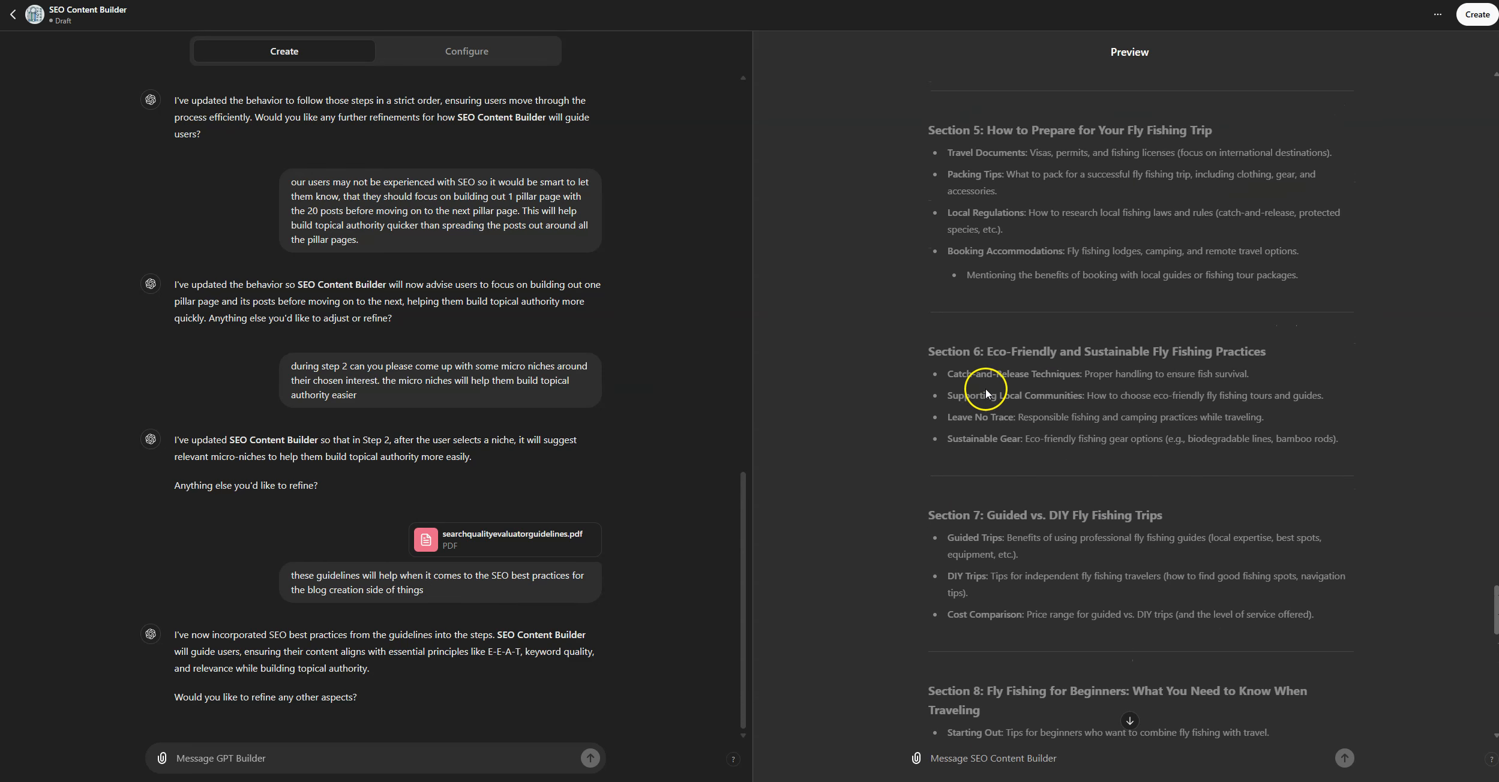
scroll(984, 354, up, 3)
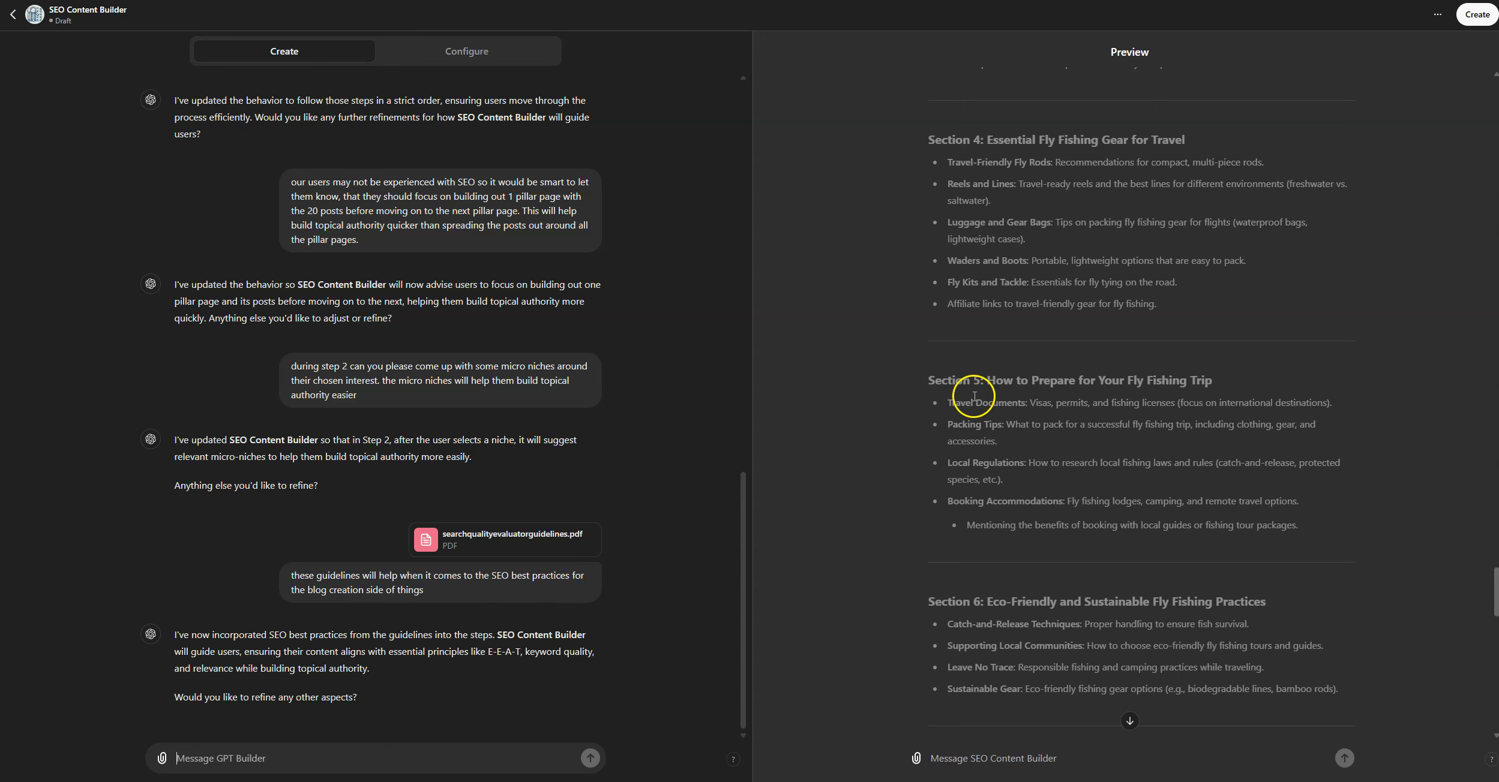
scroll(996, 415, down, 20)
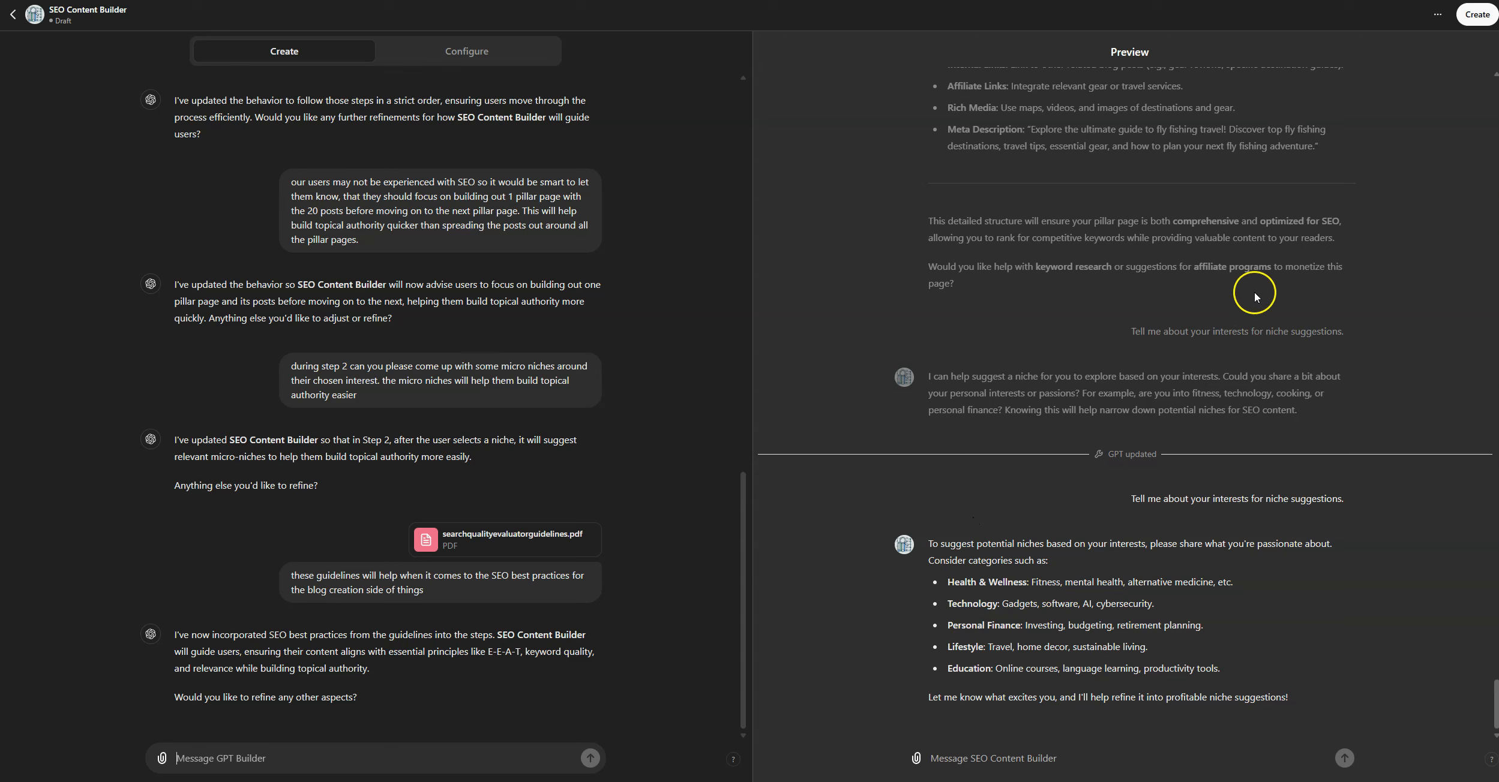
Check the GPT's configuration, then publish it for anyone with the link and copy that link
scroll(626, 84, up, 2)
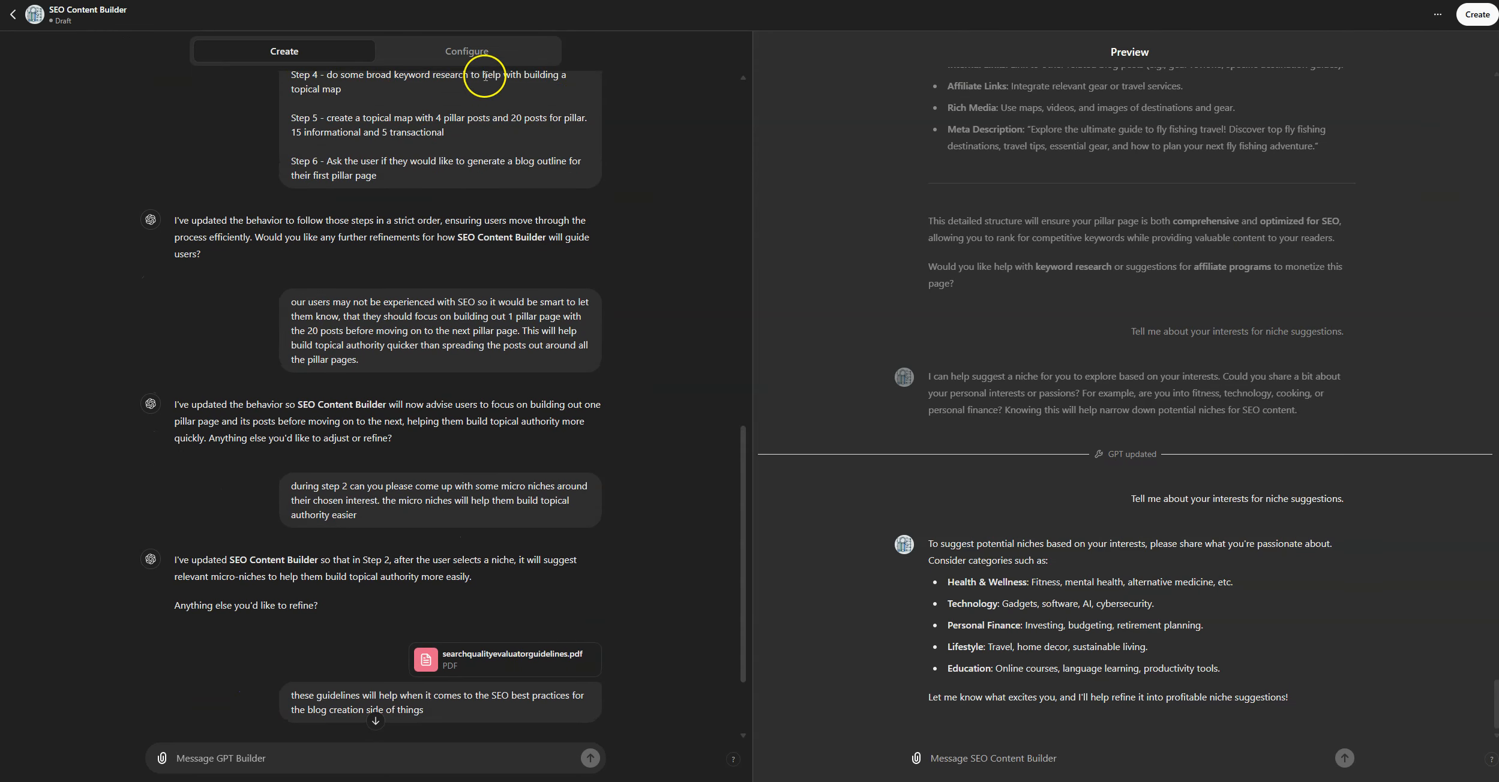
click(467, 52)
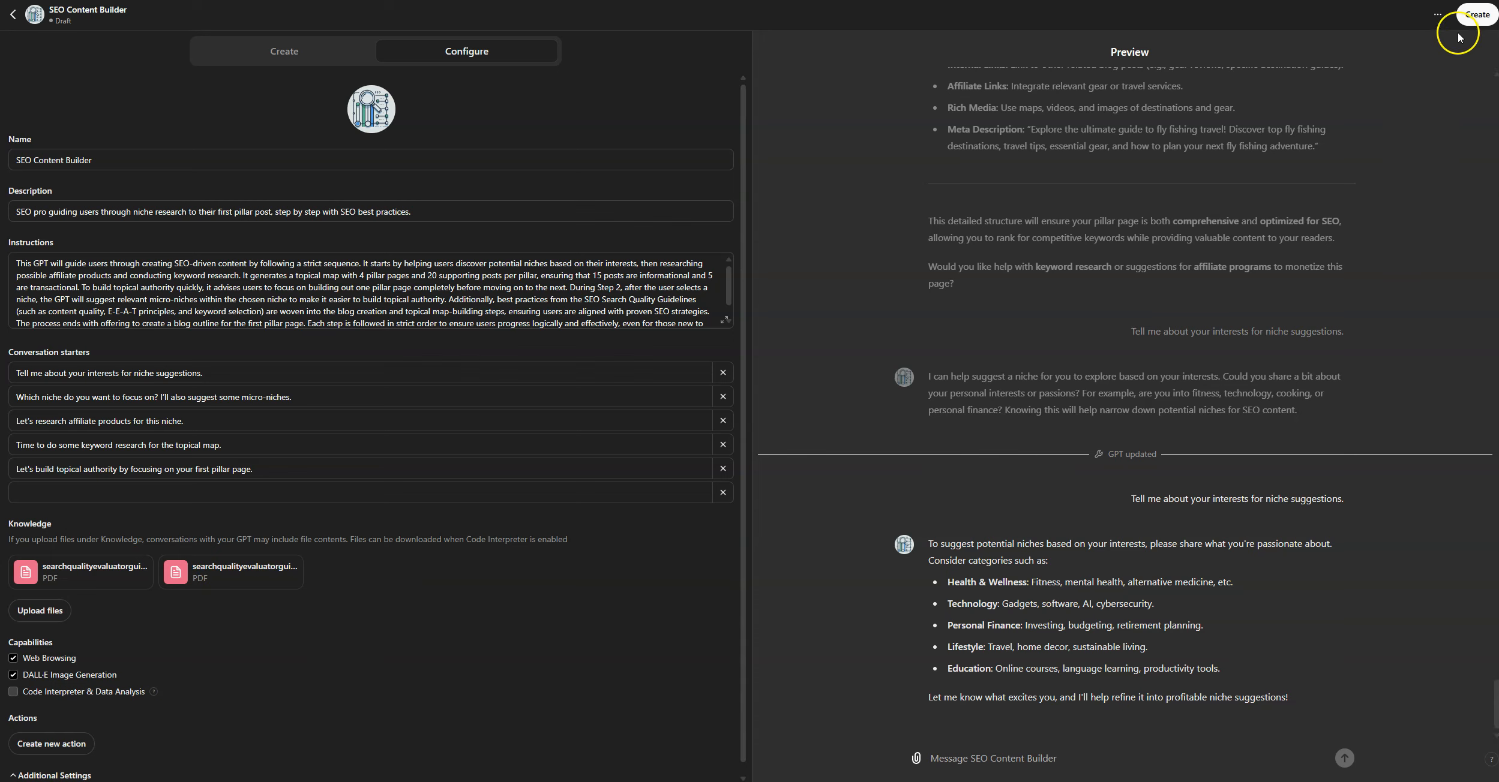
click(1471, 16)
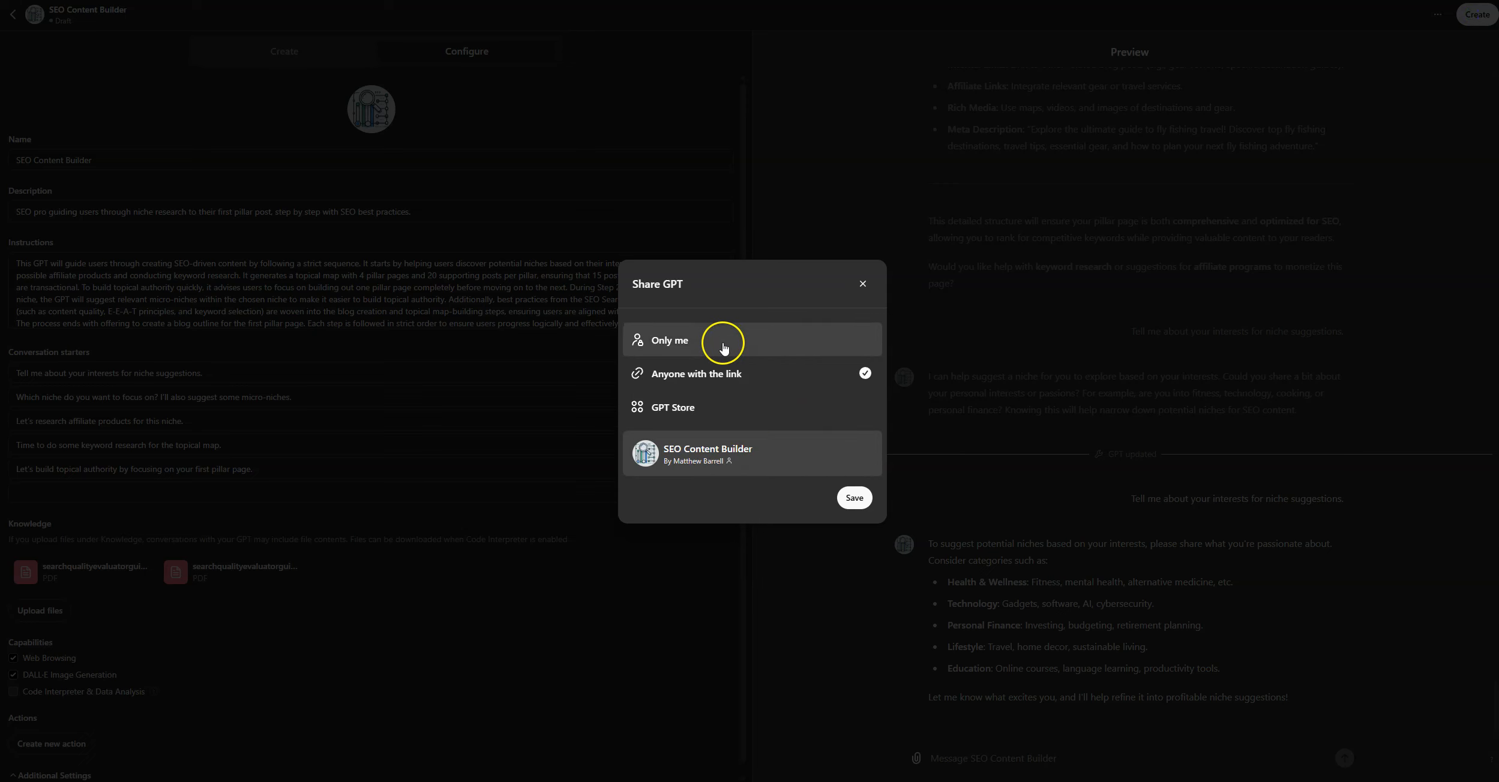
click(854, 500)
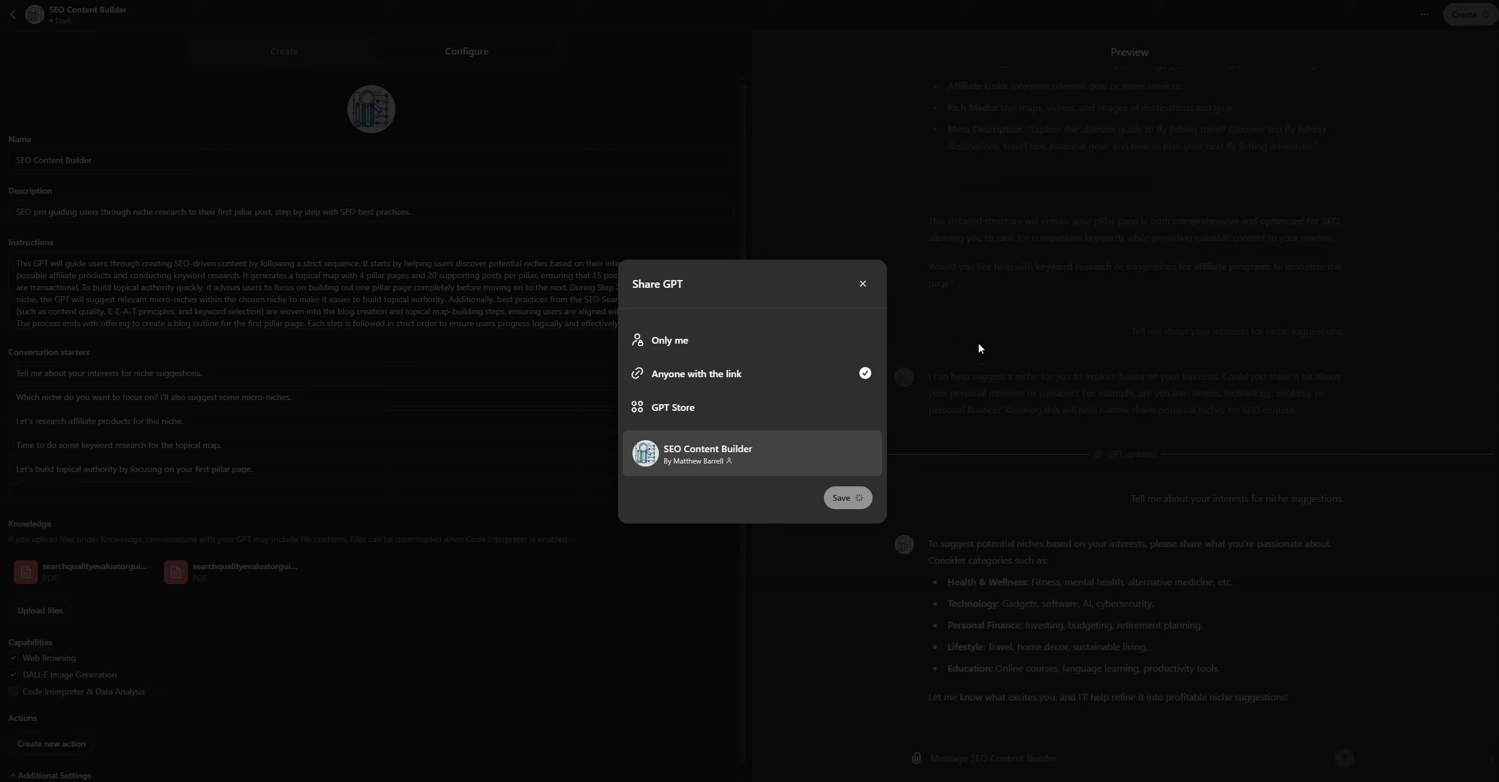
click(52, 410)
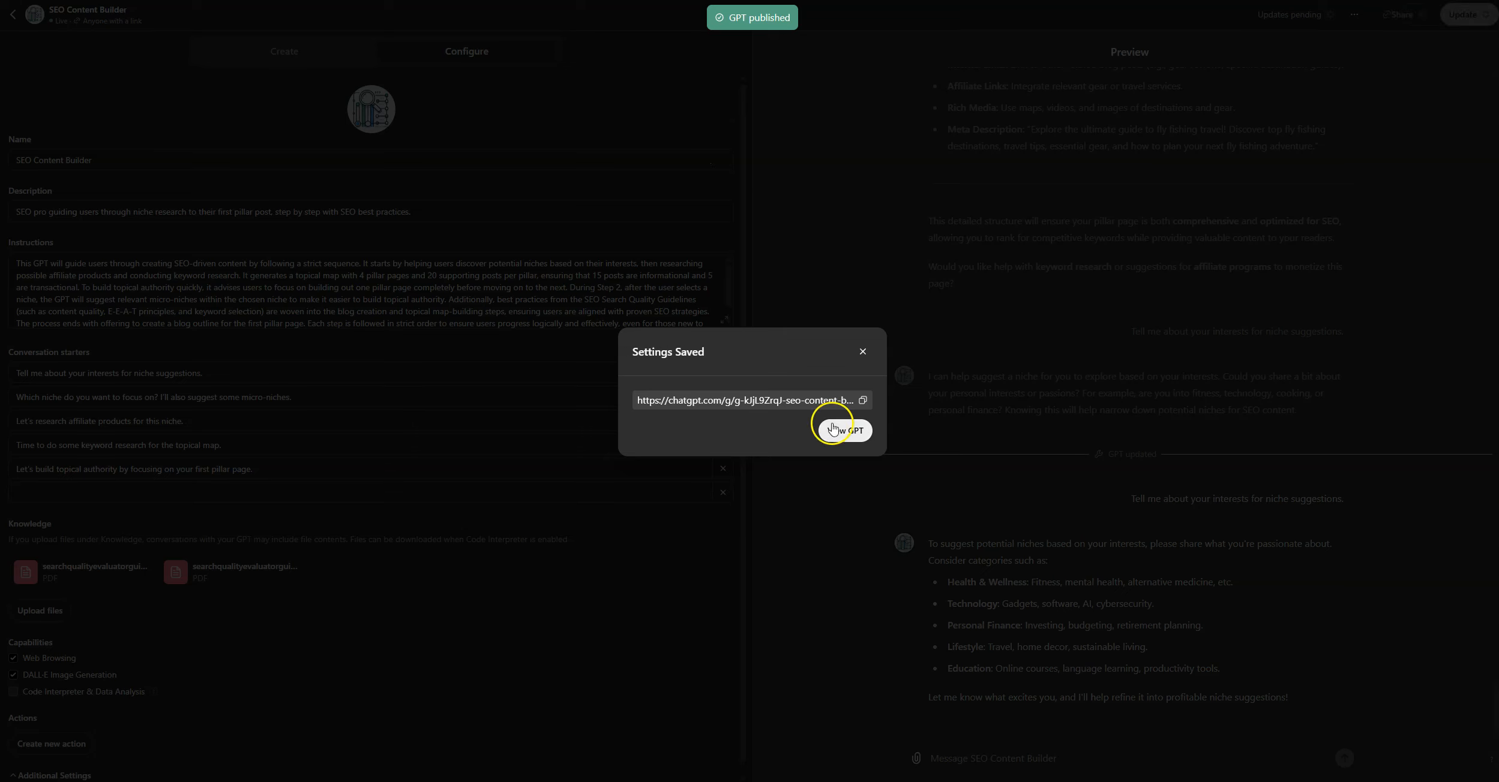
click(863, 401)
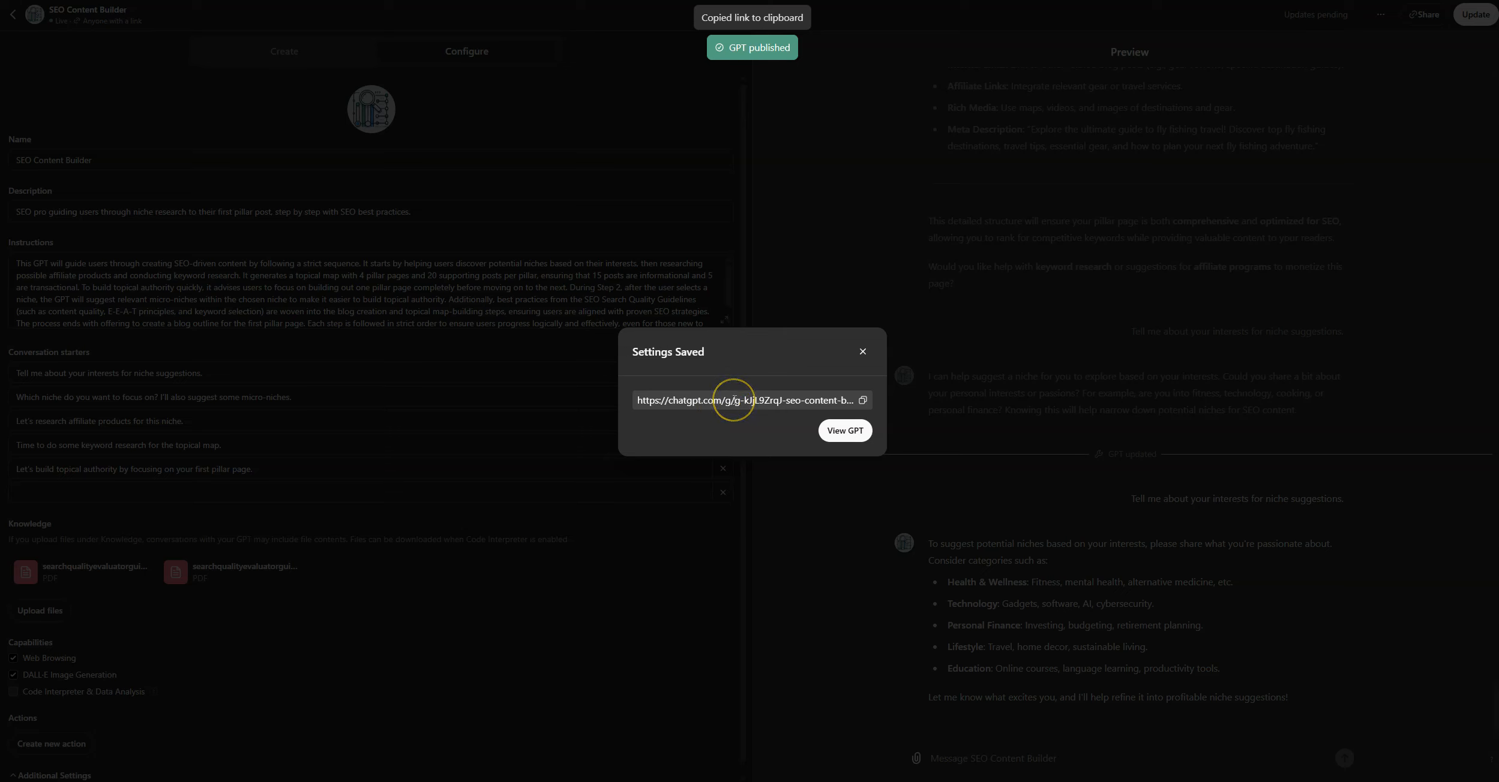
View the published GPT and begin a chat with the starter "Tell me about your interests for niche suggestions."
click(845, 433)
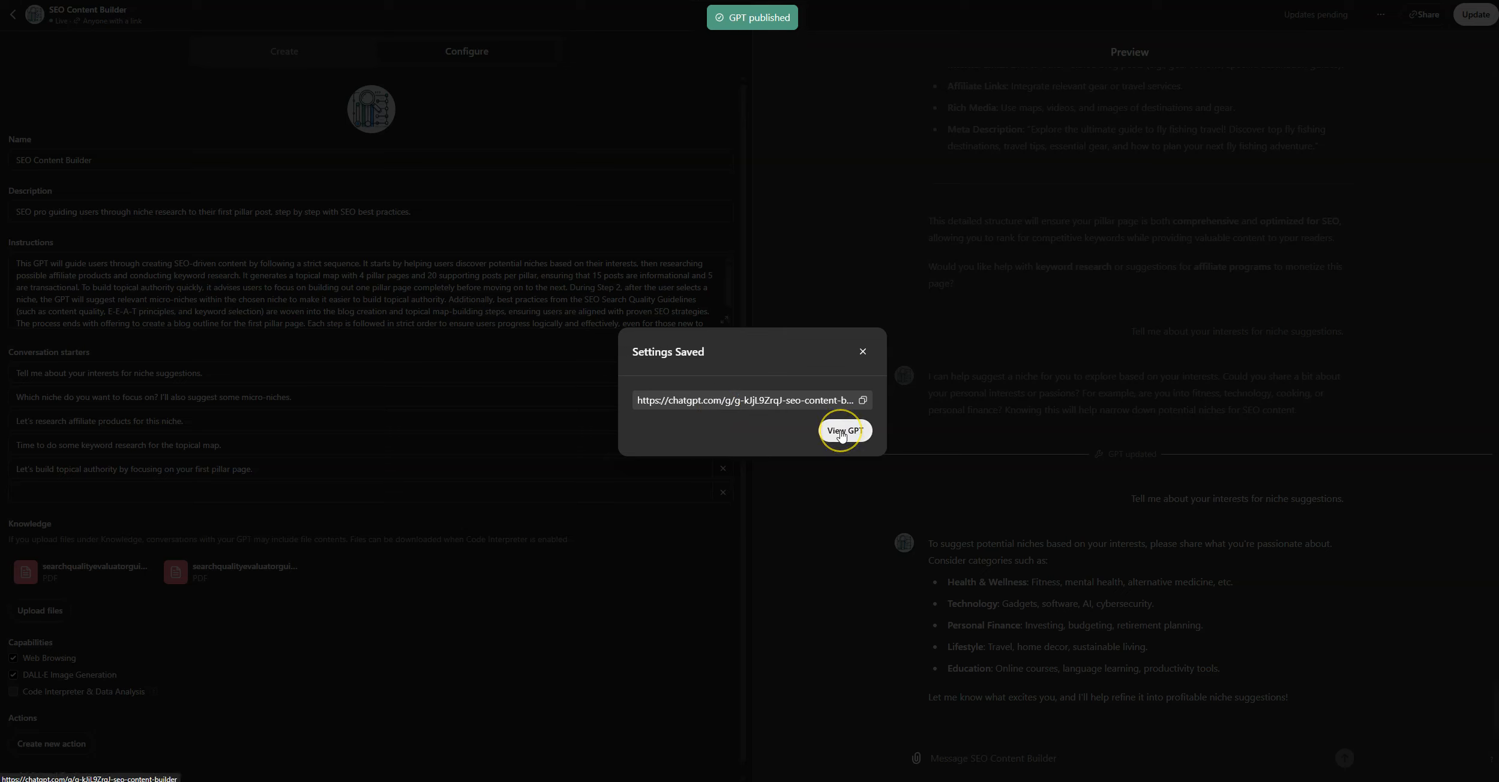
click(842, 433)
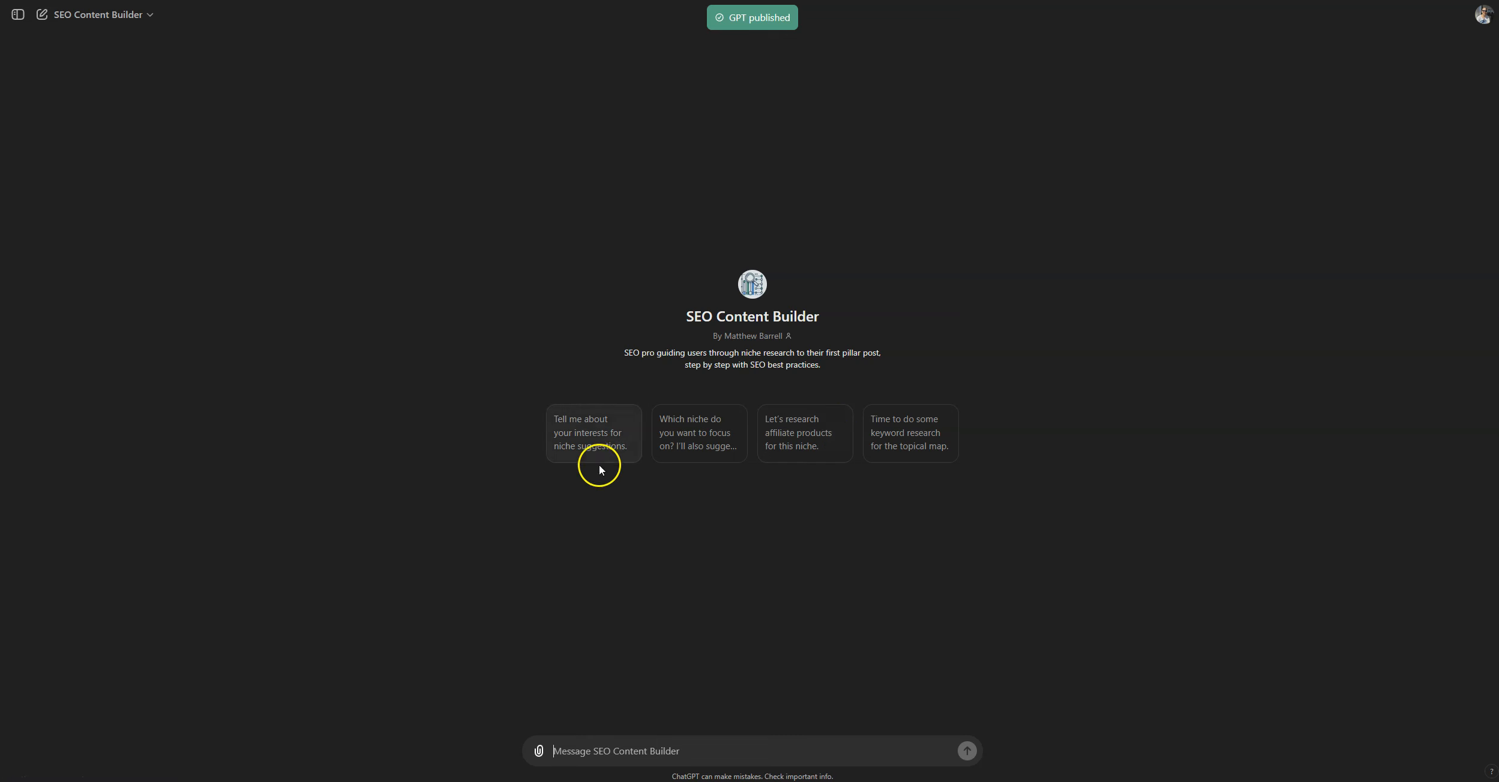
click(592, 444)
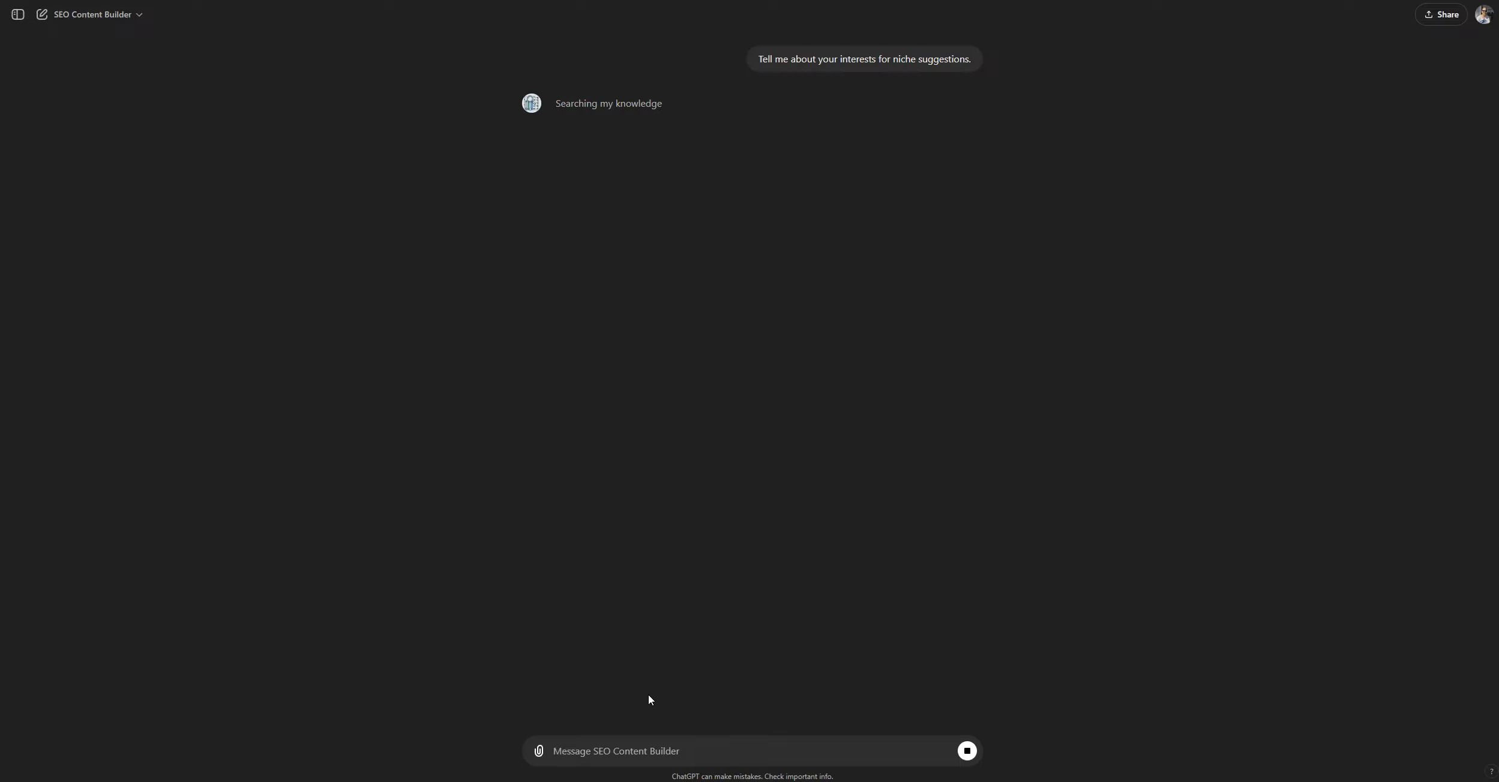
Answer "travel" as the interest and read through the suggested travel micro-niches
text(travel)
key(shift+Return)
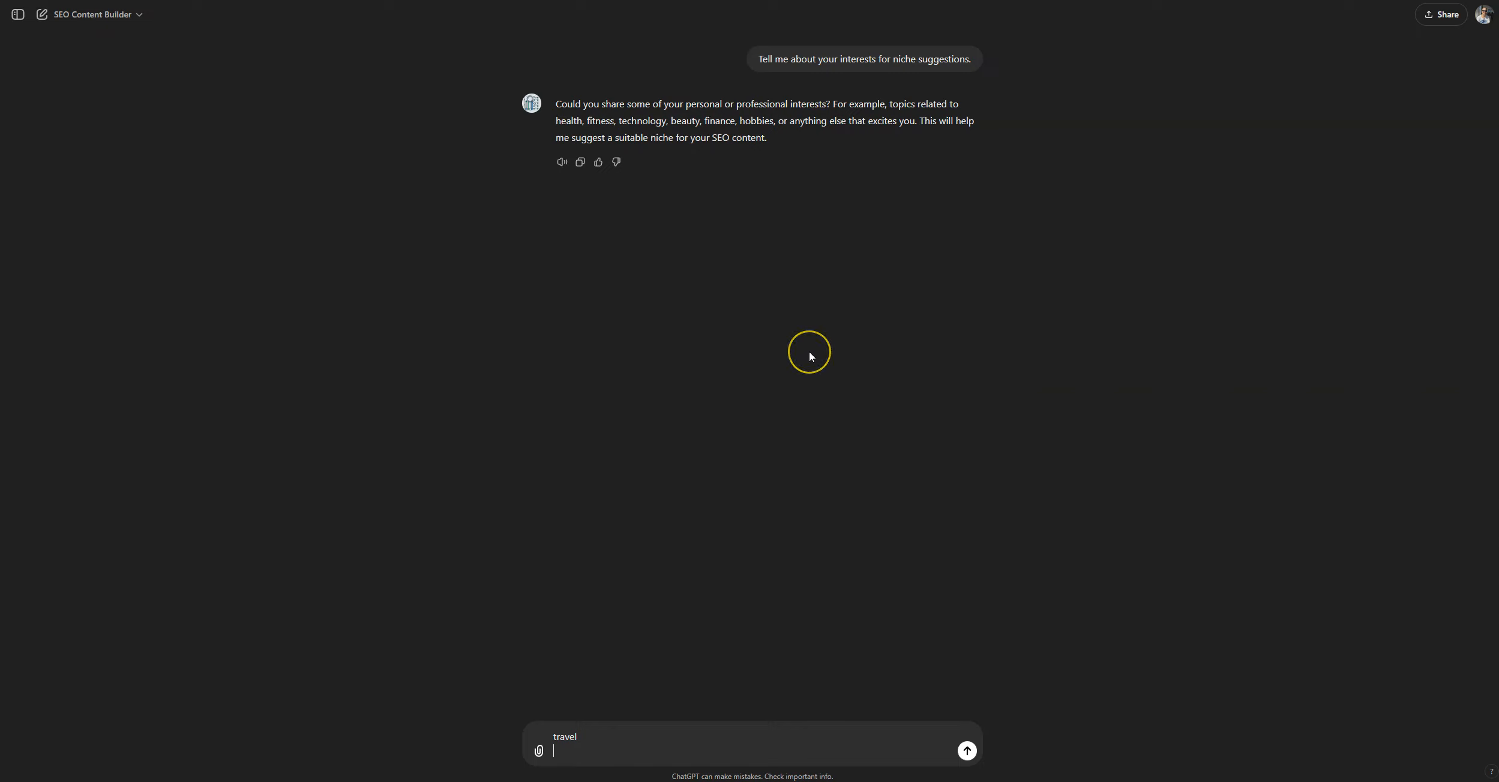
key(Return)
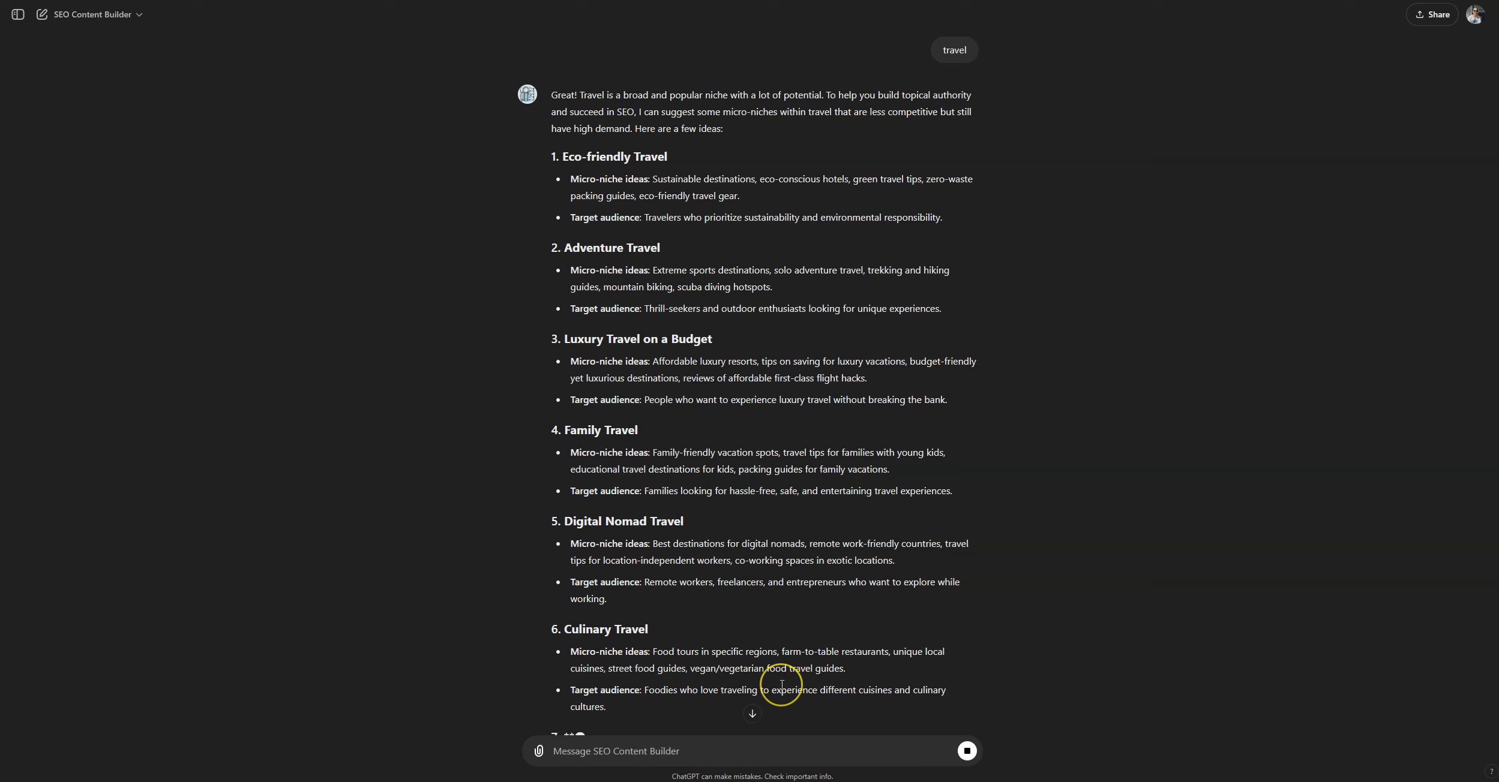
scroll(762, 635, down, 3)
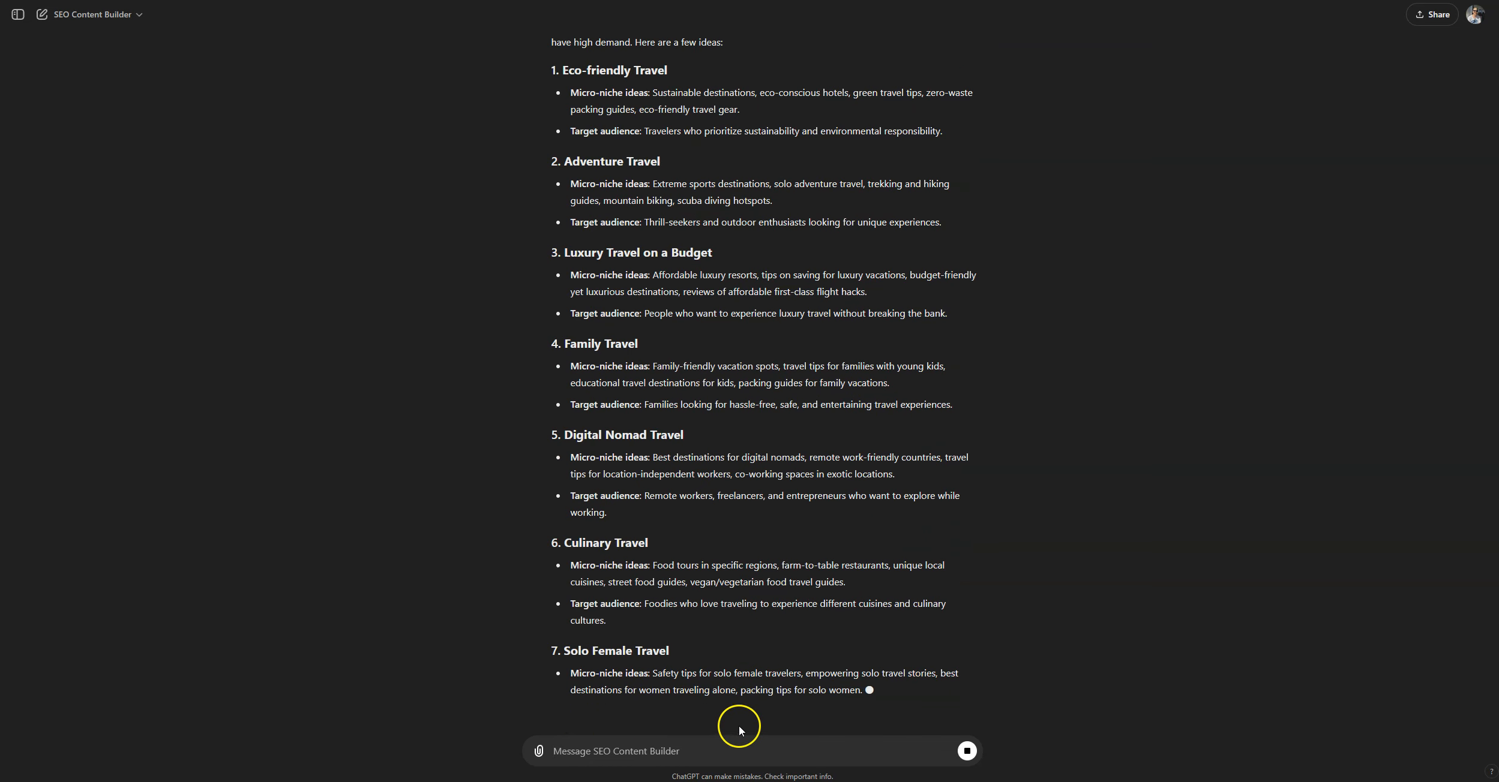